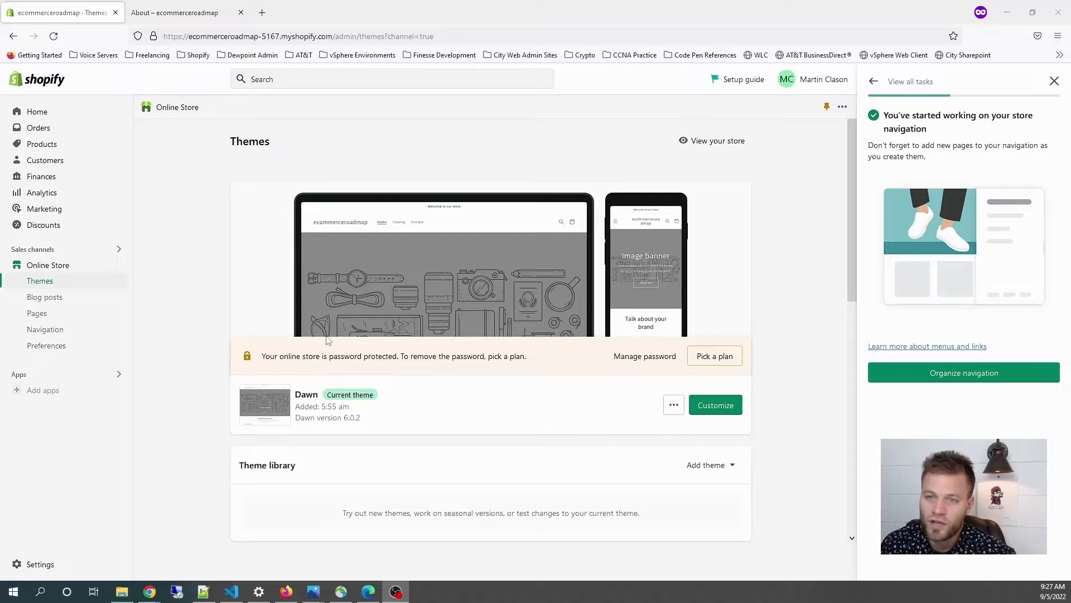
Review the live ecommerceroadmap storefront's home page, from the image banner to the footer.
left_click(194, 9)
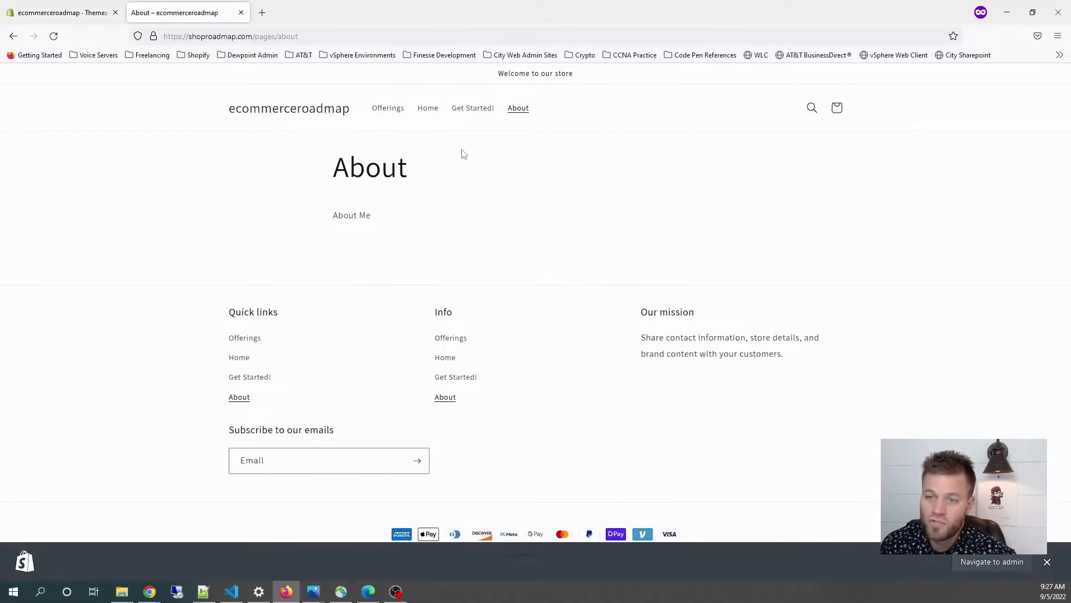
left_click(349, 116)
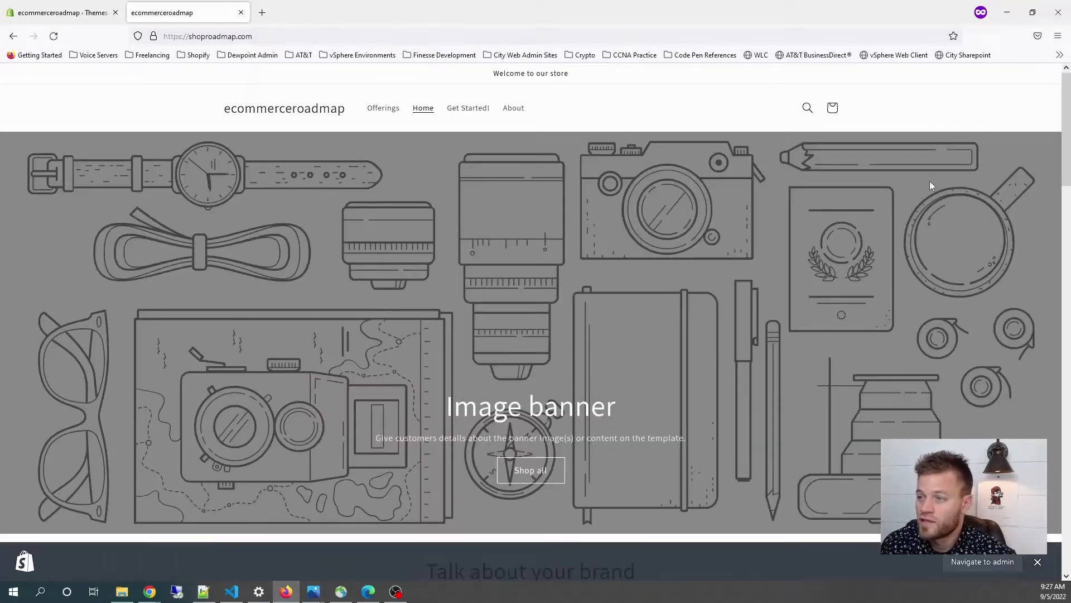
scroll(888, 307, "down", 8)
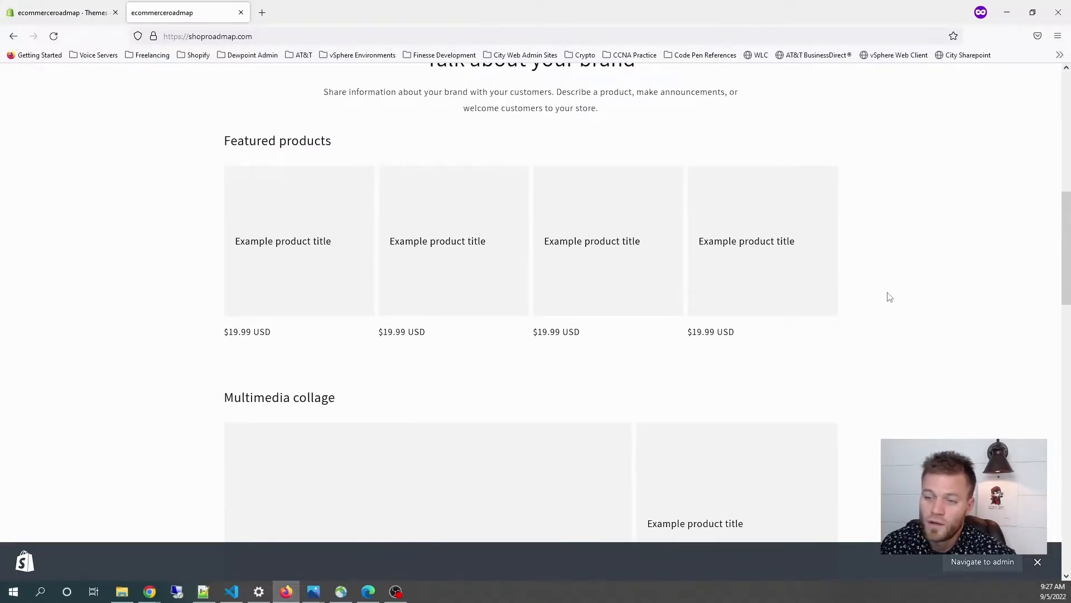
scroll(889, 297, "down", 15)
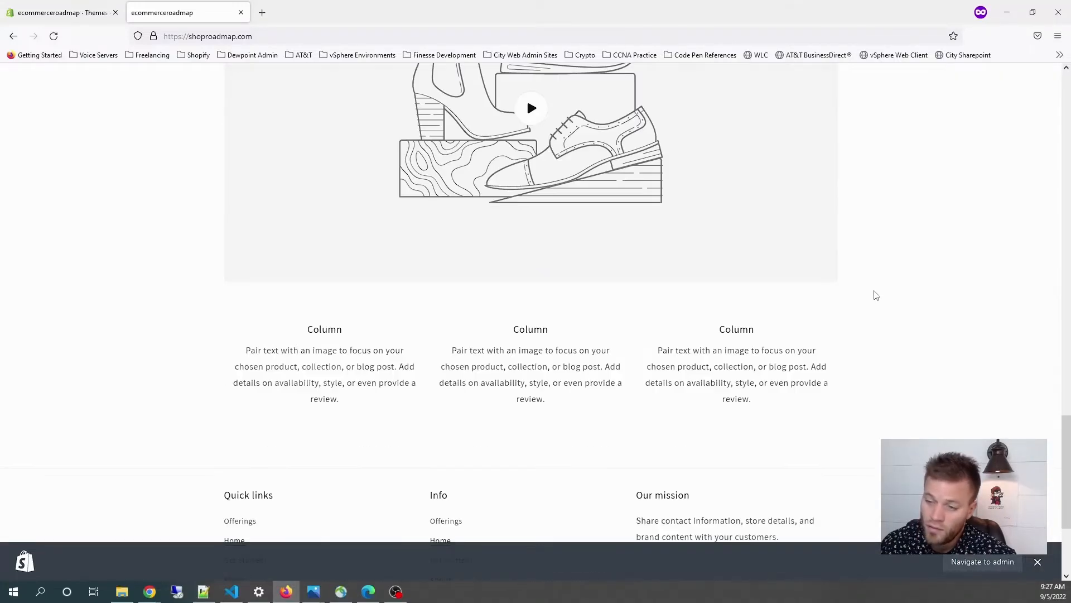
scroll(867, 282, "up", 20)
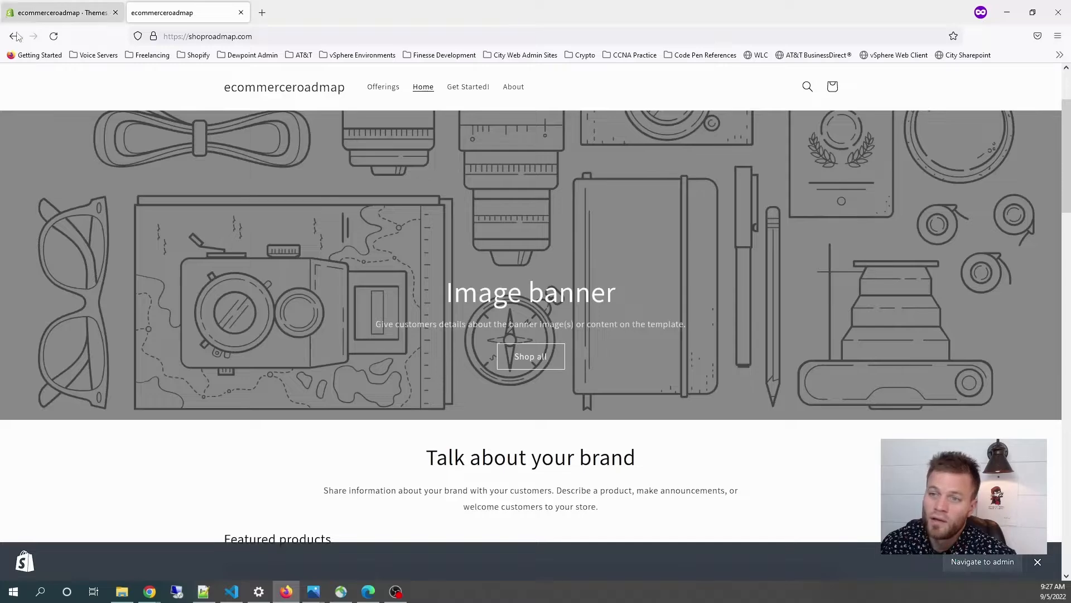
Return to the store admin's Themes page and visit the Theme Store from the theme library.
left_click(78, 14)
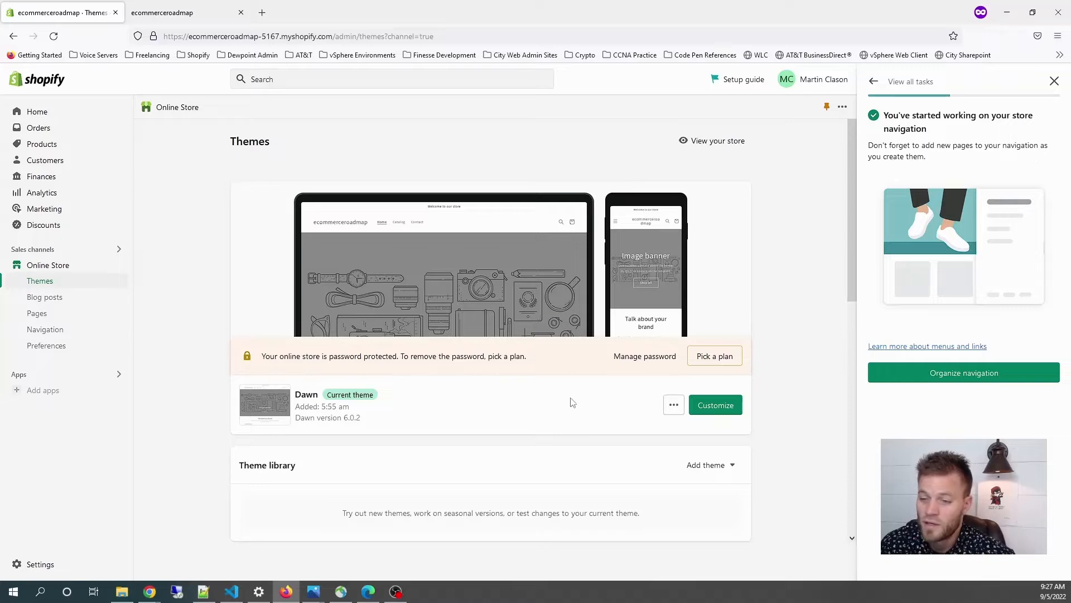
scroll(790, 388, "down", 2)
scroll(788, 387, "up", 2)
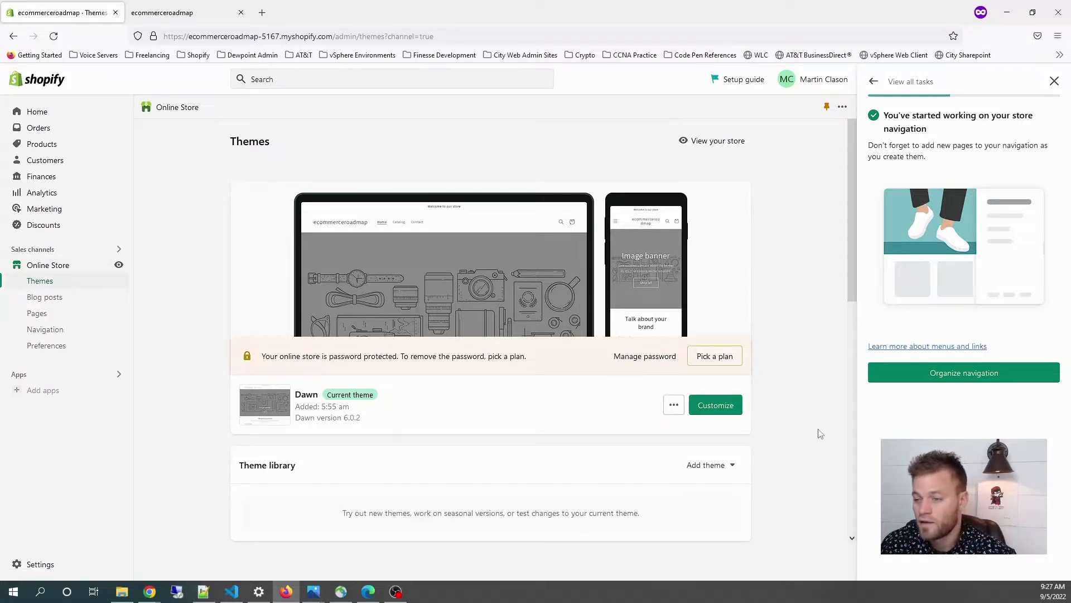
scroll(818, 431, "down", 2)
scroll(814, 429, "up", 2)
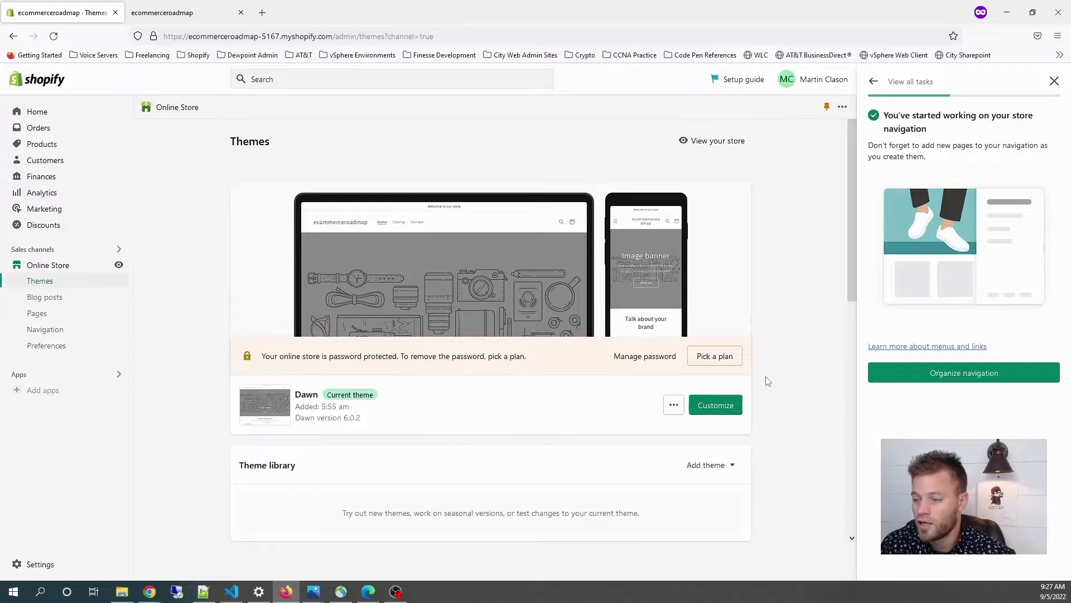
scroll(768, 381, "down", 3)
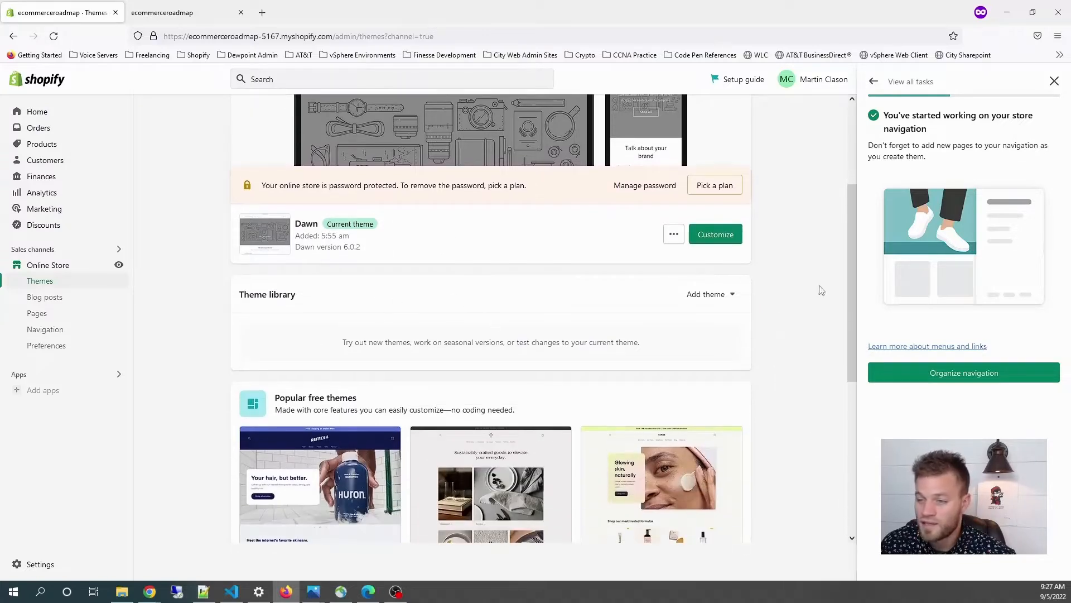
left_click_drag(648, 351, 367, 344)
left_click(795, 285)
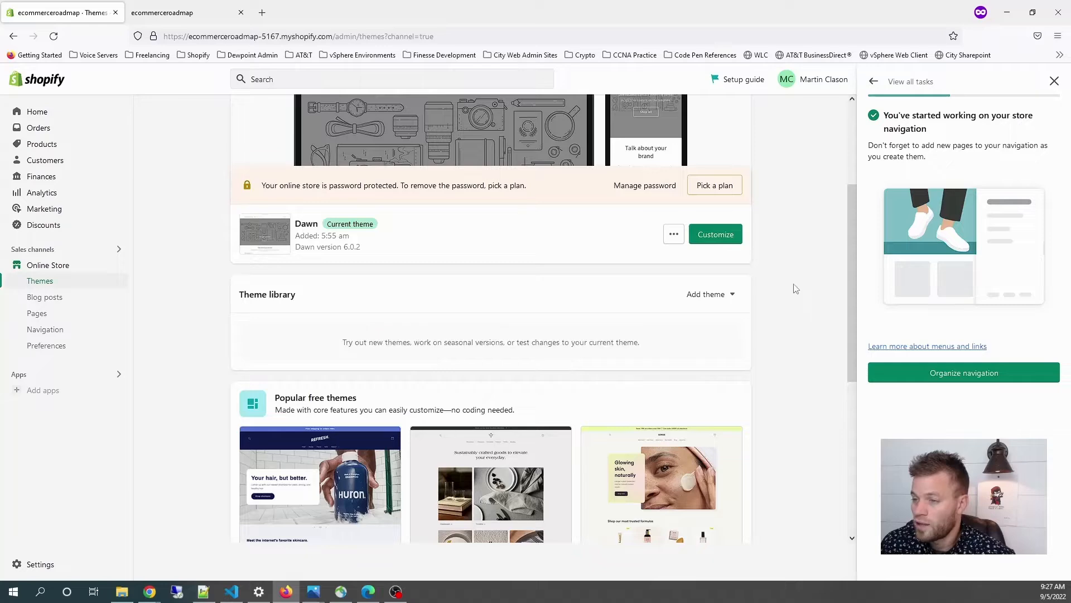
left_click(731, 297)
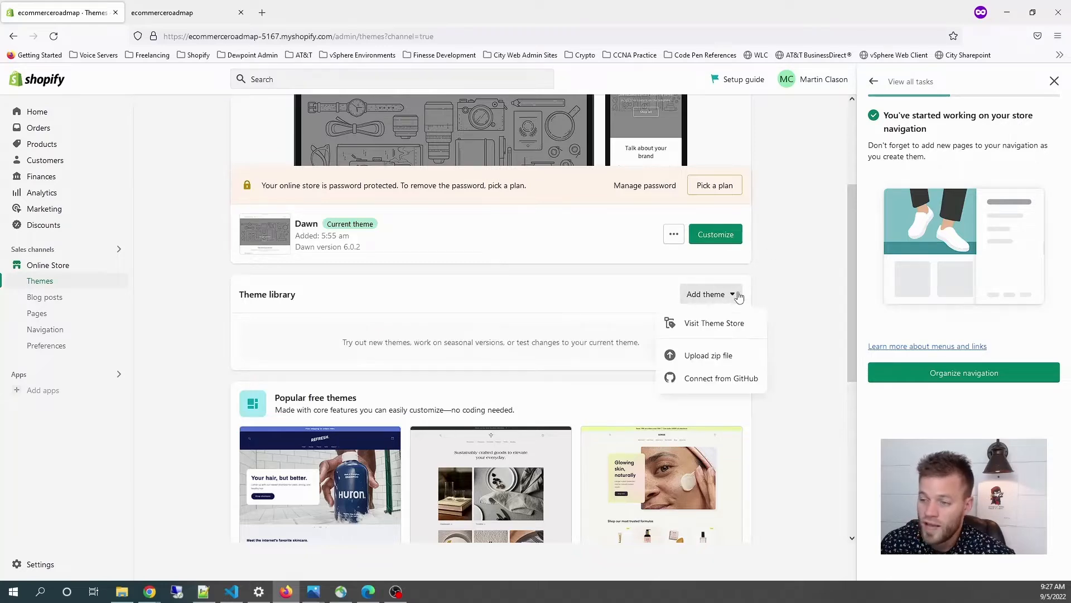
left_click(728, 323)
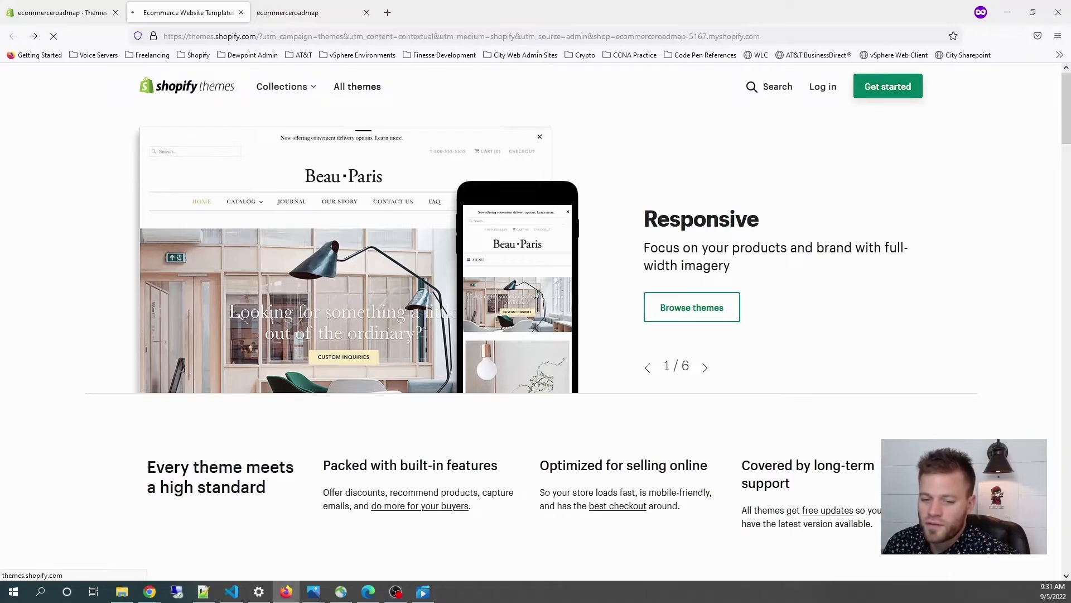
Browse the full theme catalogue and examine the theme prices, industry filters and feature filters.
scroll(158, 348, "down", 5)
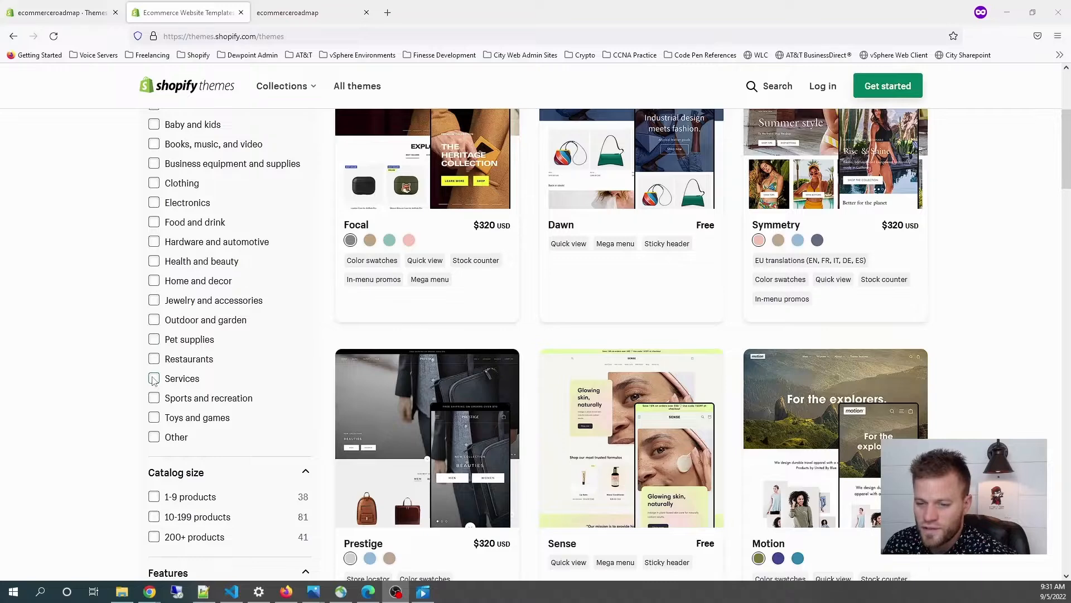
scroll(154, 380, "down", 3)
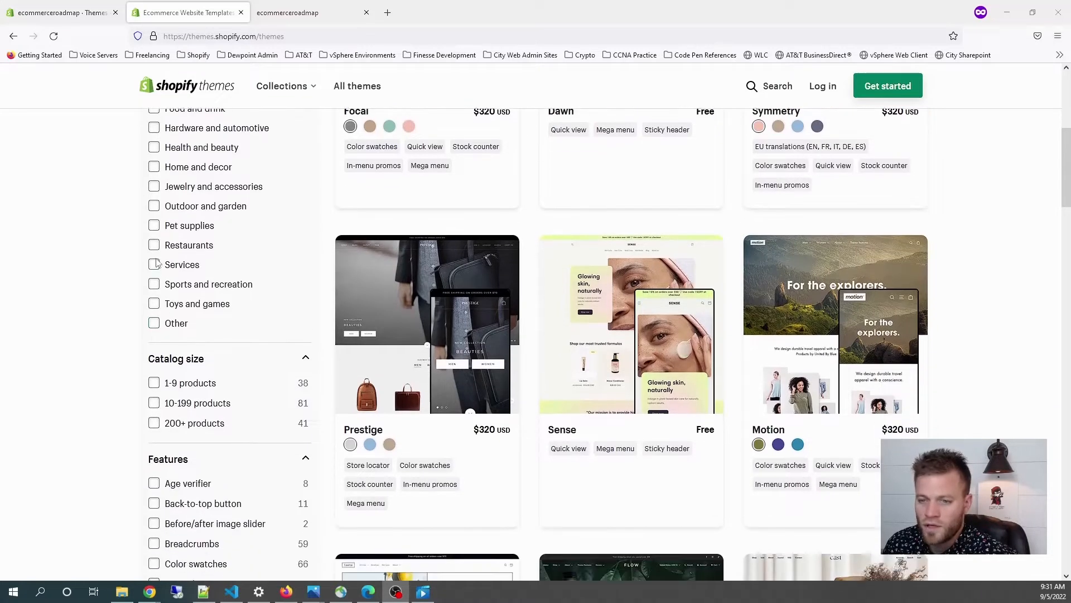
scroll(766, 365, "down", 1)
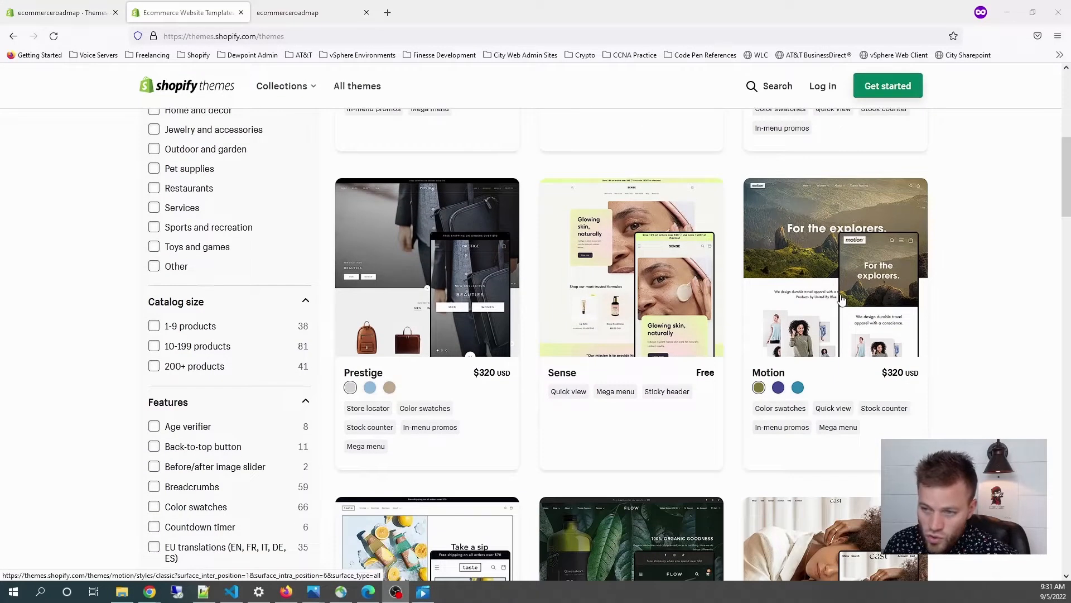
scroll(842, 299, "down", 5)
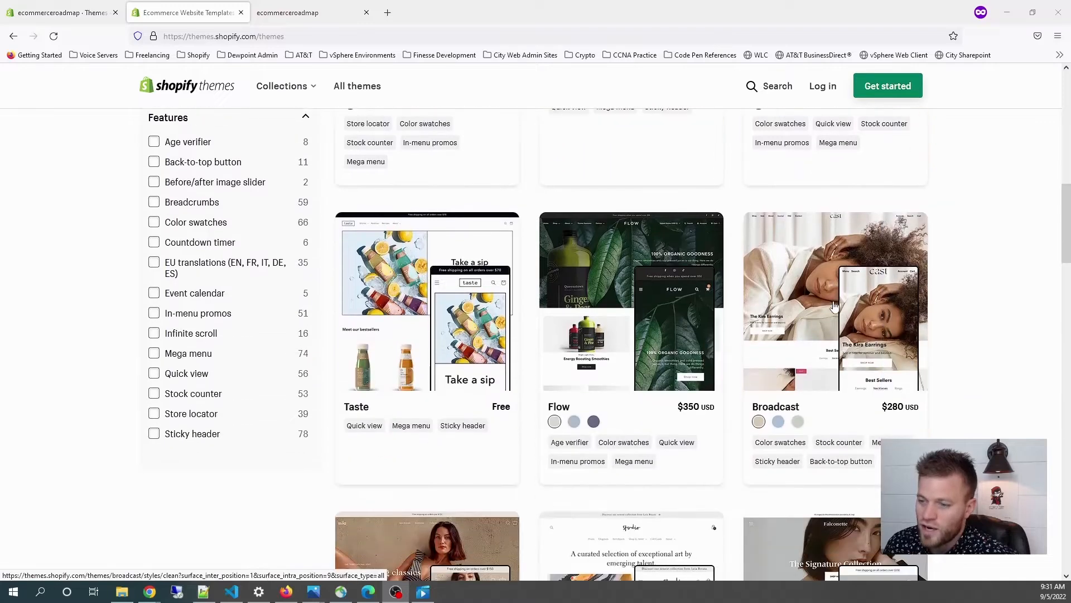
scroll(834, 306, "down", 7)
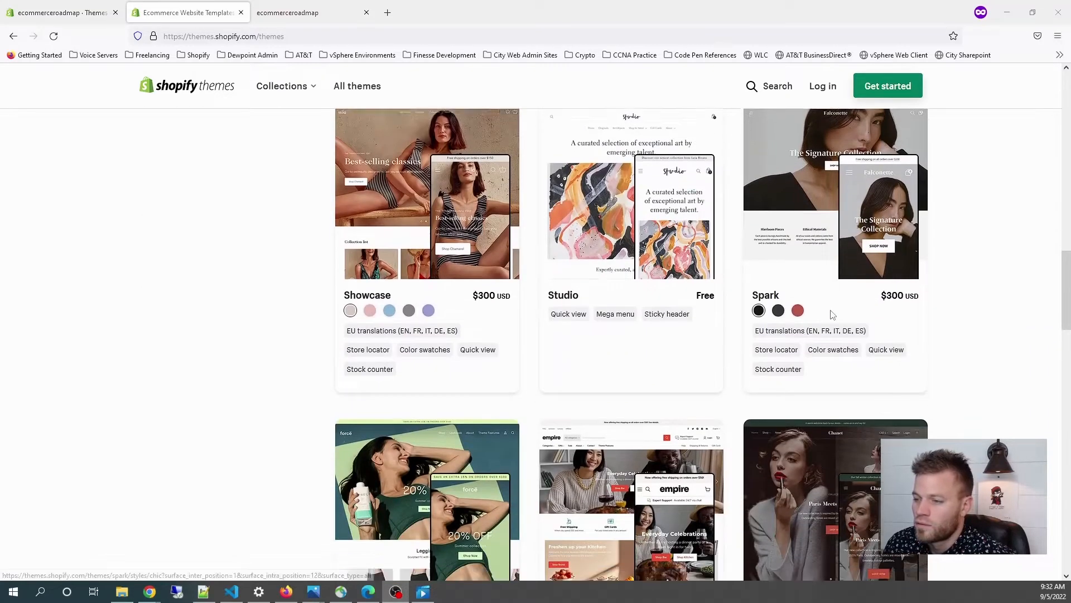
scroll(831, 314, "down", 7)
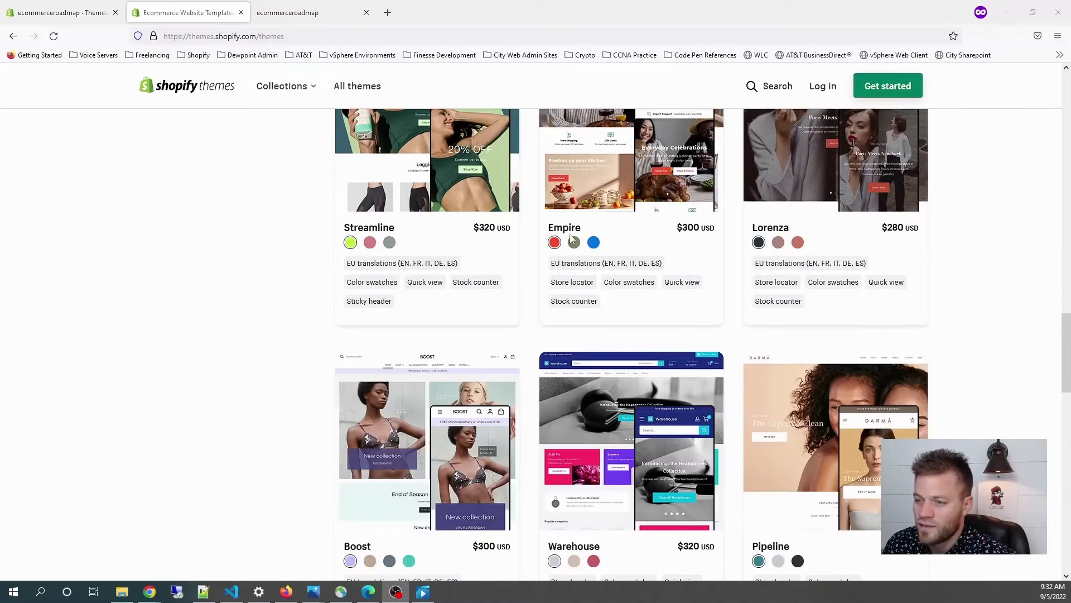
scroll(856, 334, "down", 2)
scroll(410, 308, "up", 9)
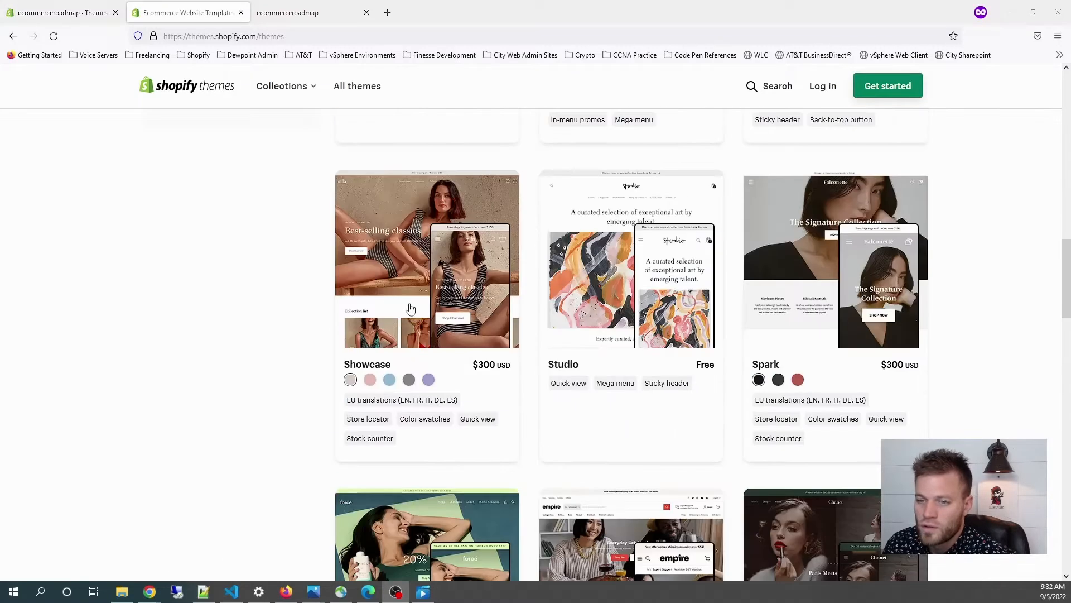
scroll(410, 308, "up", 8)
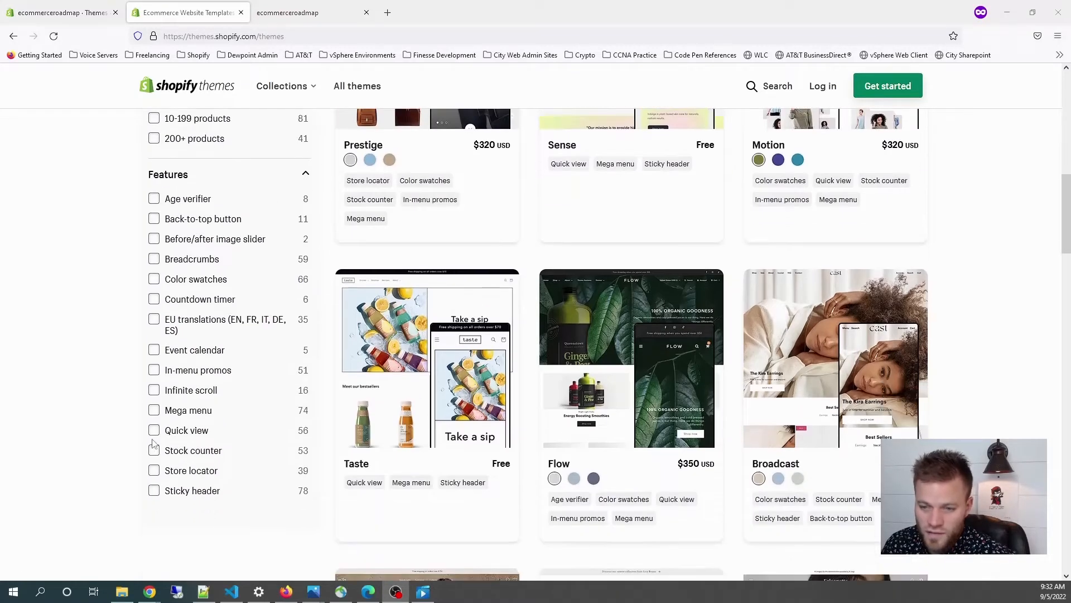
scroll(218, 154, "up", 4)
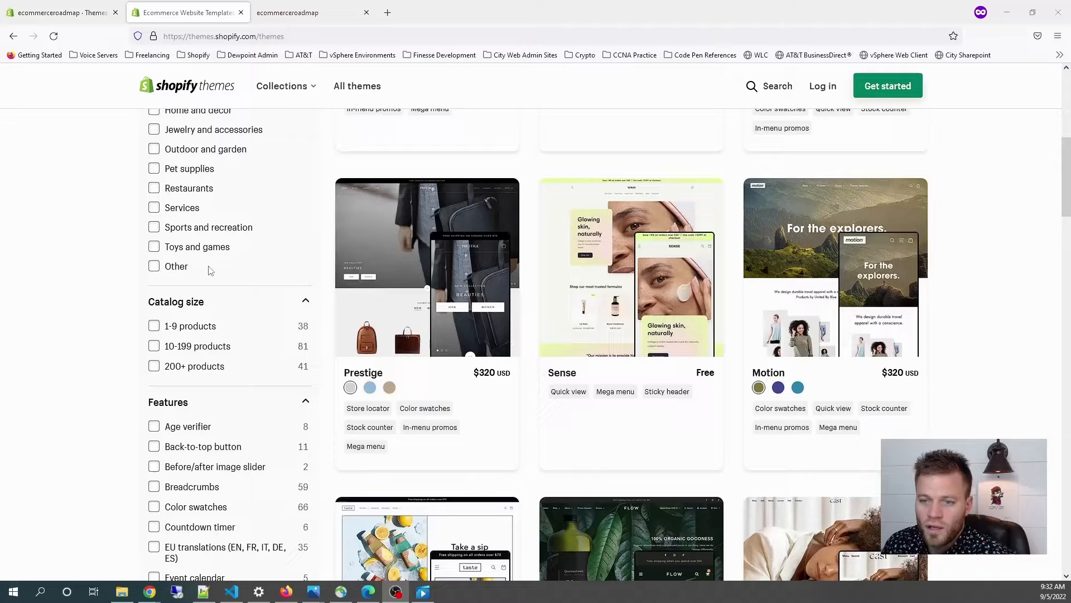
Filter the themes by the Services industry and look through the matching designs.
left_click(155, 207)
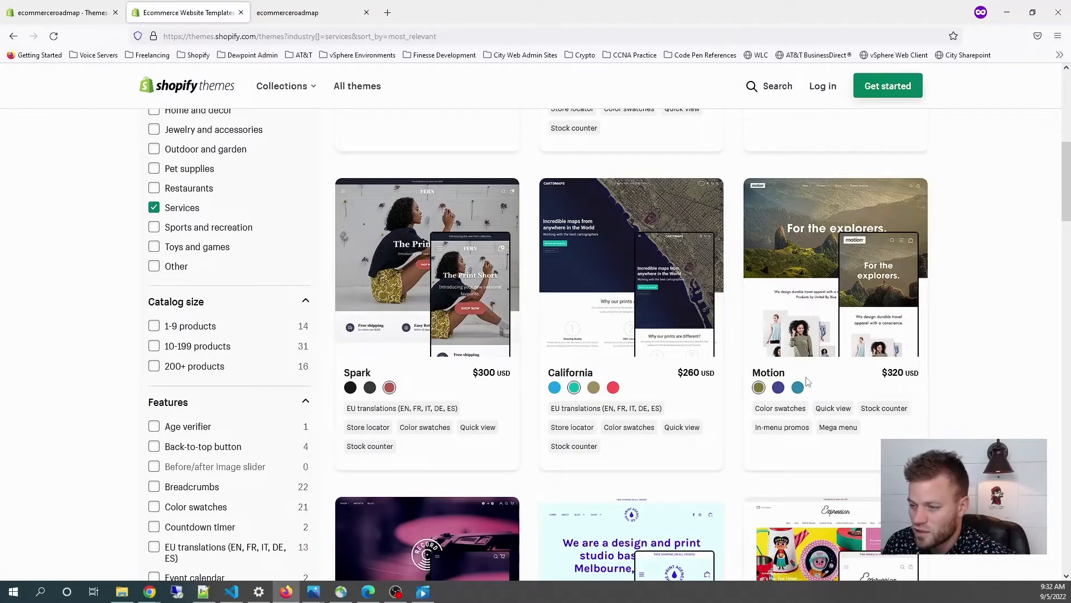
scroll(451, 412, "down", 7)
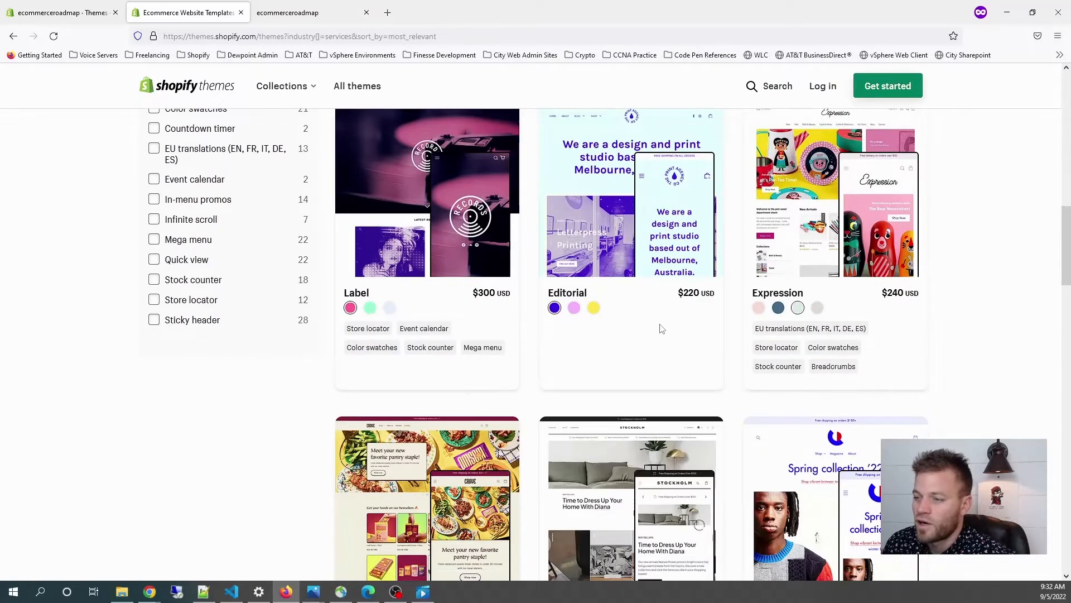
scroll(661, 329, "up", 1)
scroll(641, 385, "down", 5)
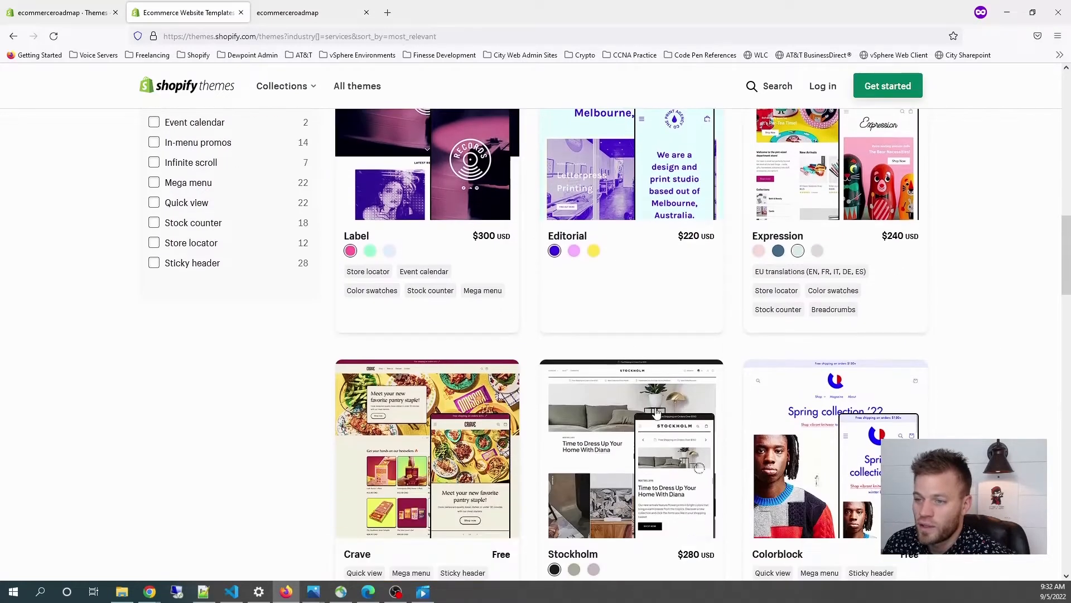
scroll(664, 430, "down", 2)
scroll(634, 408, "up", 2)
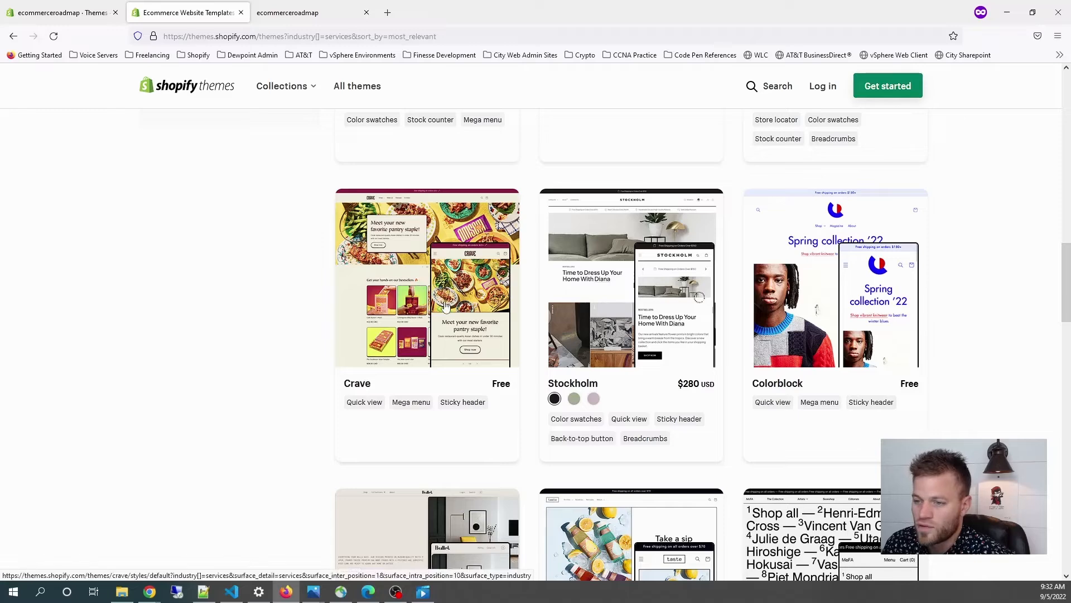
Preview the Crave theme's demo store, examining its home page and the Larb Starter 3-Pack product page.
left_click(446, 306)
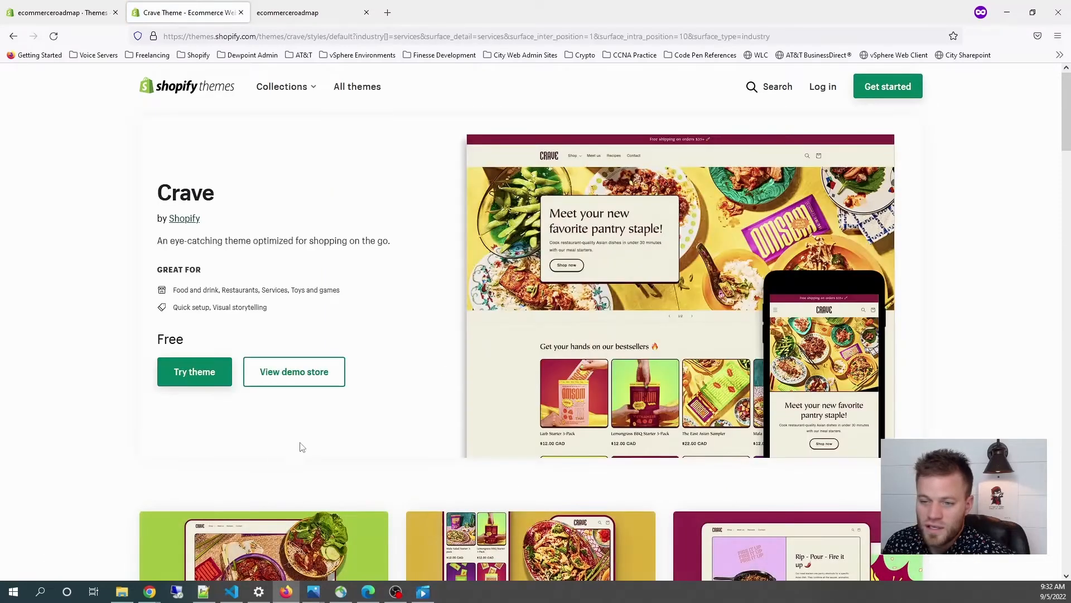
left_click(290, 375)
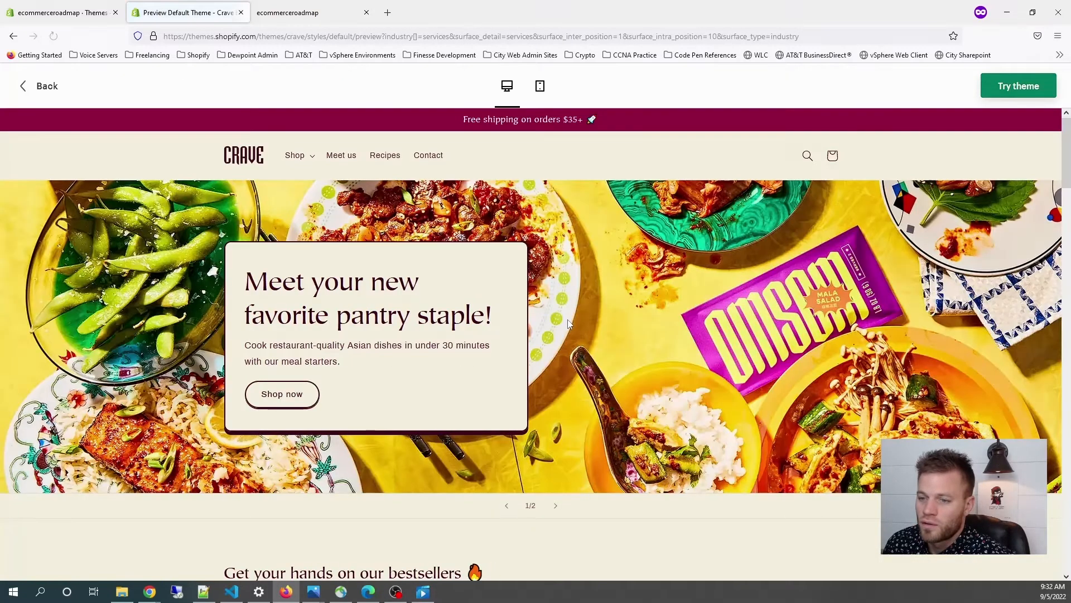
scroll(578, 301, "down", 2)
scroll(502, 279, "up", 2)
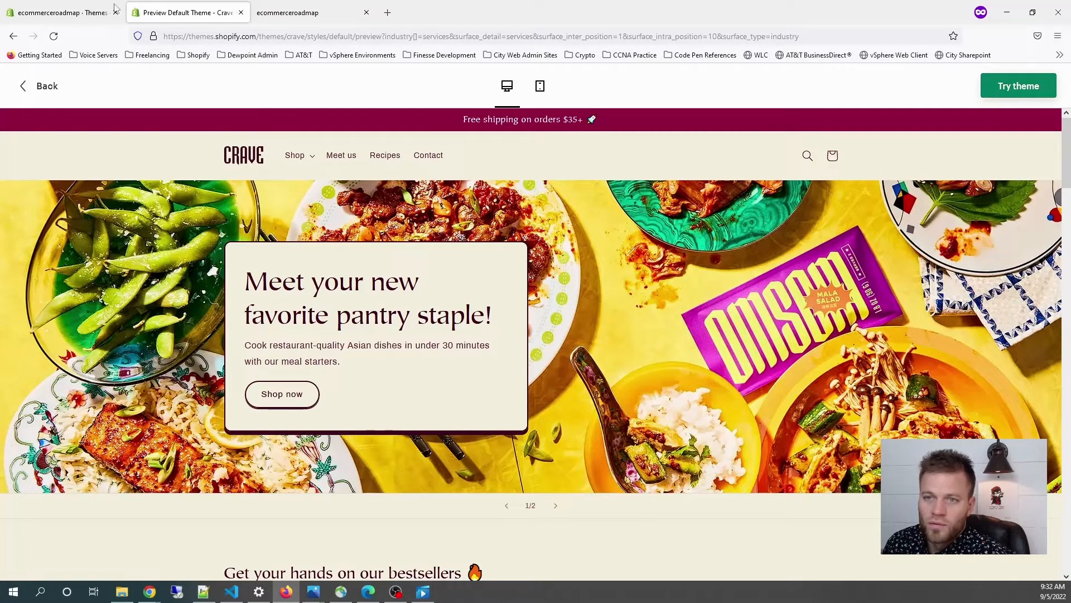
scroll(160, 446, "down", 8)
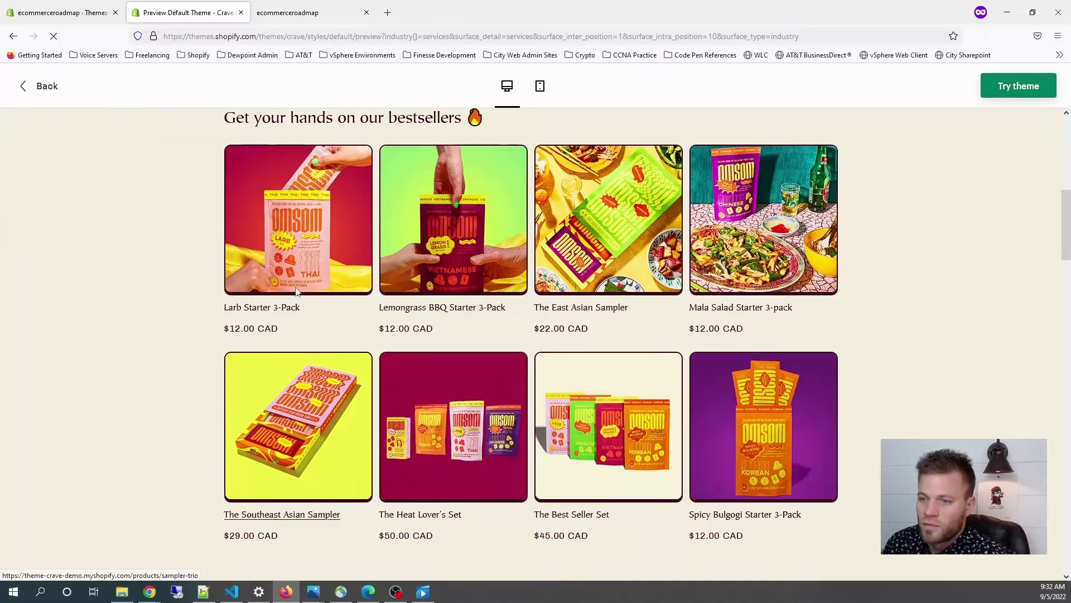
left_click(296, 291)
scroll(710, 383, "down", 4)
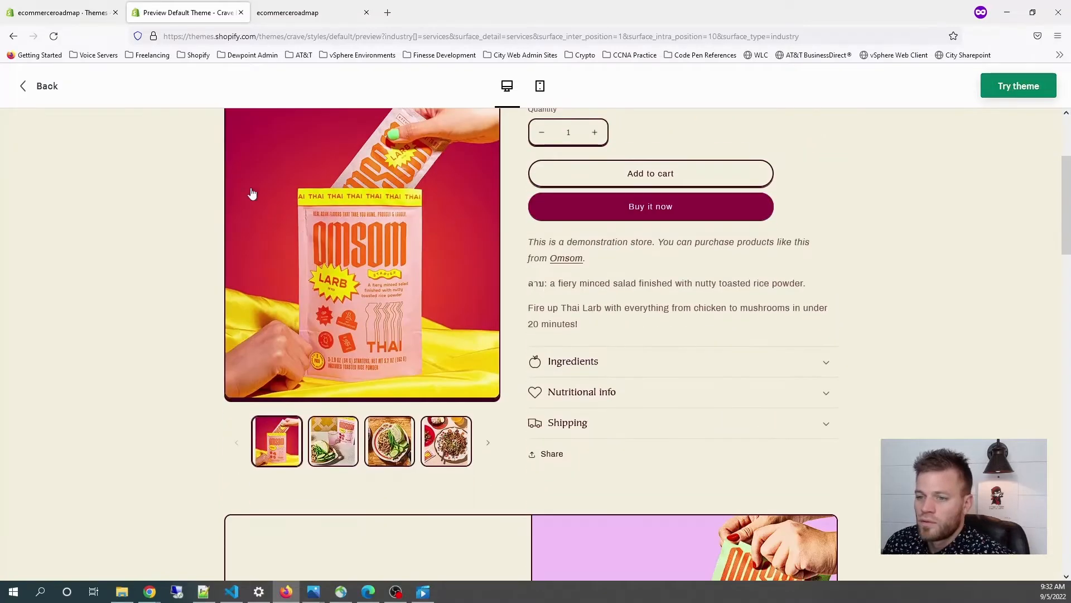
scroll(251, 191, "up", 4)
Leave the demo store and review the Crave theme's details page.
left_click(43, 92)
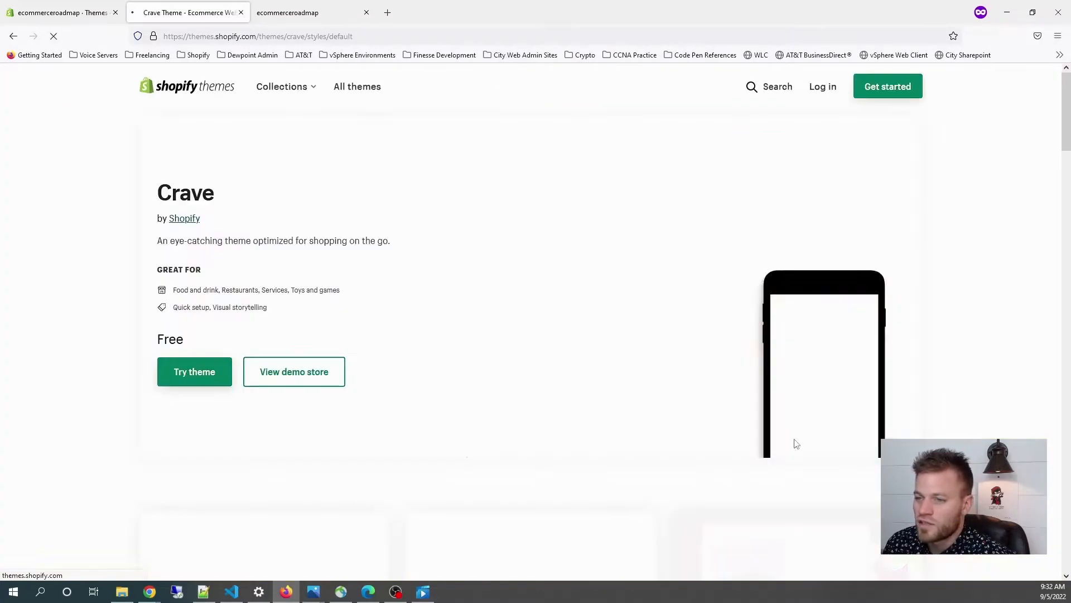
scroll(794, 442, "down", 10)
scroll(772, 443, "down", 3)
scroll(772, 442, "up", 13)
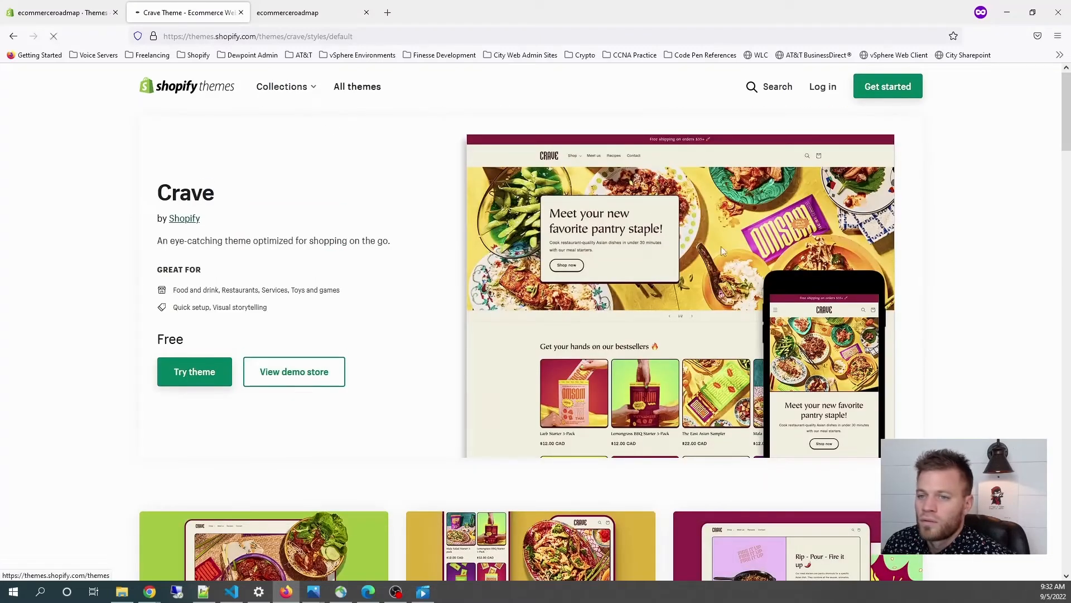
Go back to the unfiltered catalogue of all themes and compare the listed free and paid designs.
left_click(352, 87)
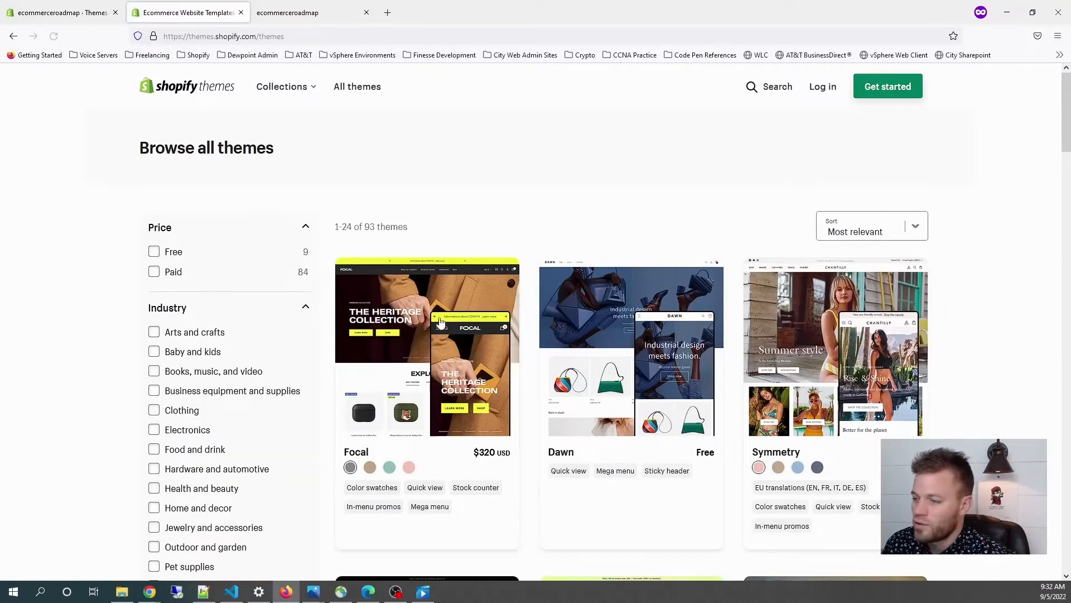
scroll(361, 478, "down", 1)
scroll(323, 281, "down", 4)
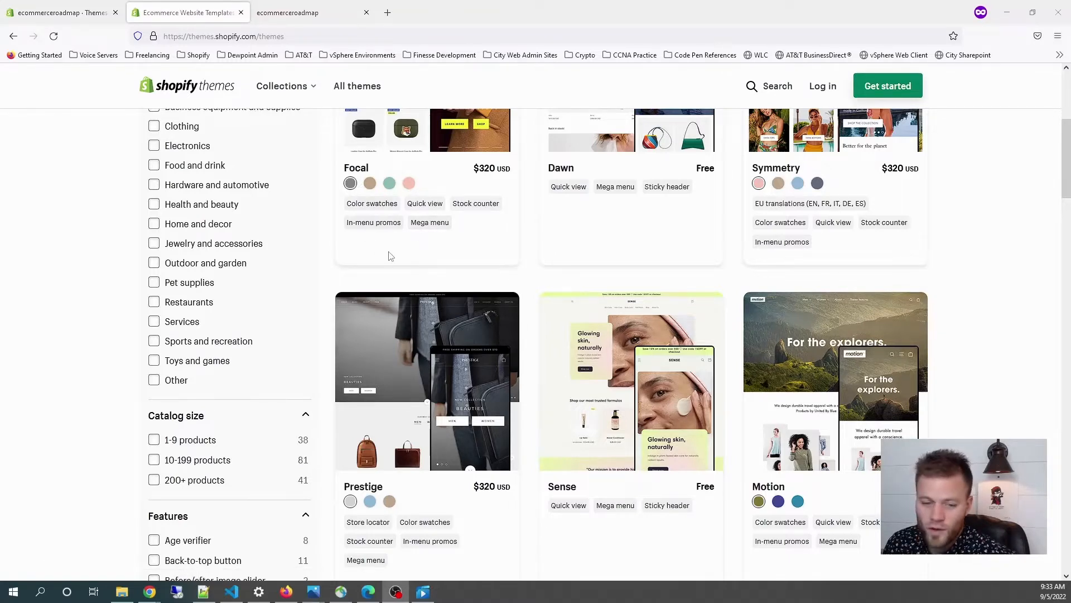
scroll(649, 324, "down", 7)
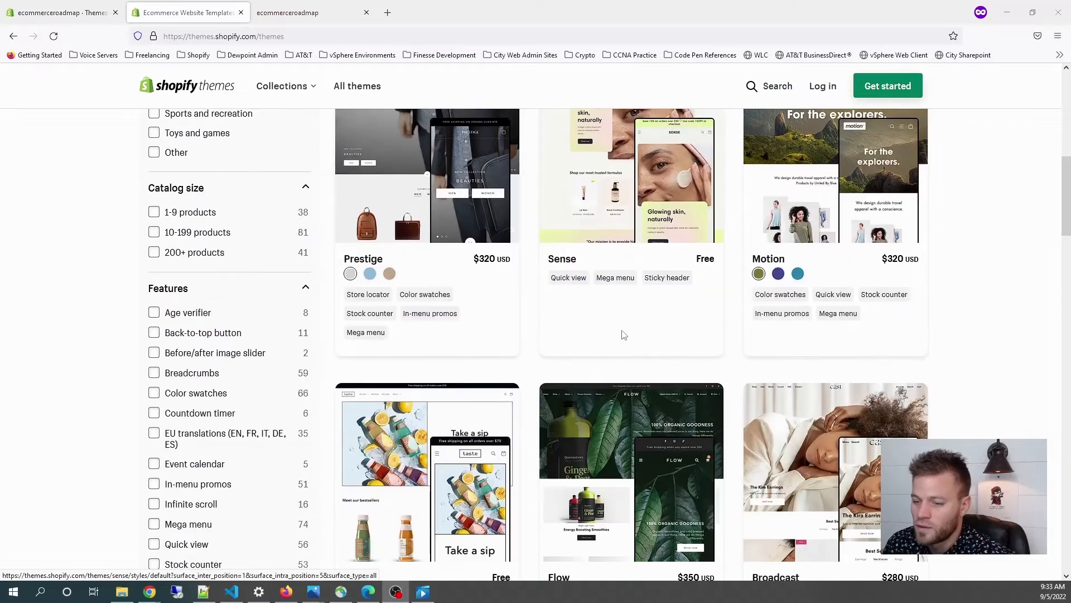
Choose the free Taste theme, continue with the saved Shopify account, and add the theme to the online store's theme library.
scroll(134, 392, "up", 1)
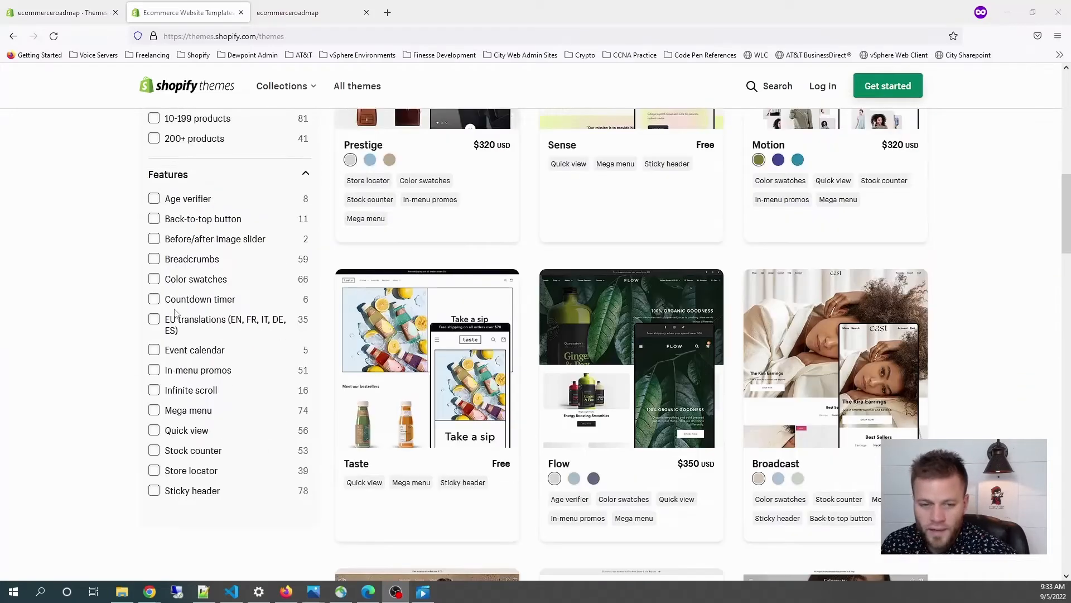
left_click(451, 373)
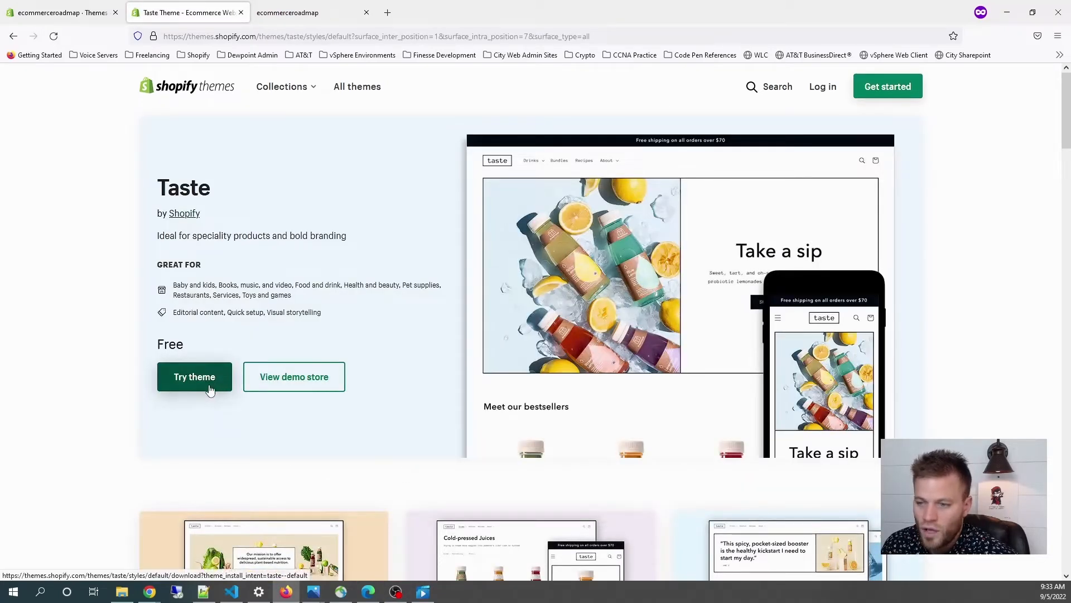
left_click(201, 383)
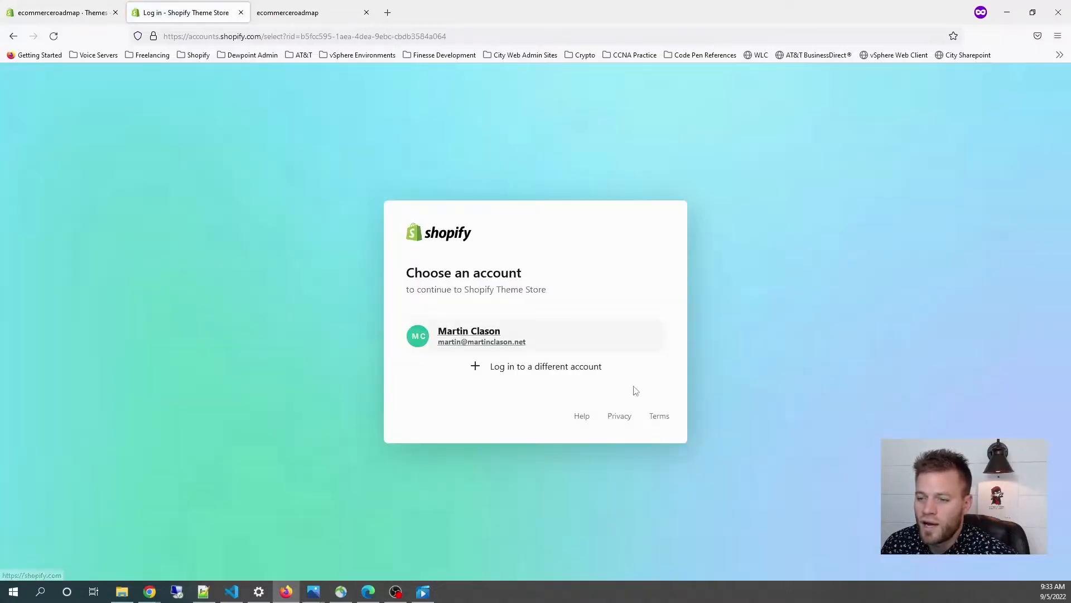
left_click(543, 337)
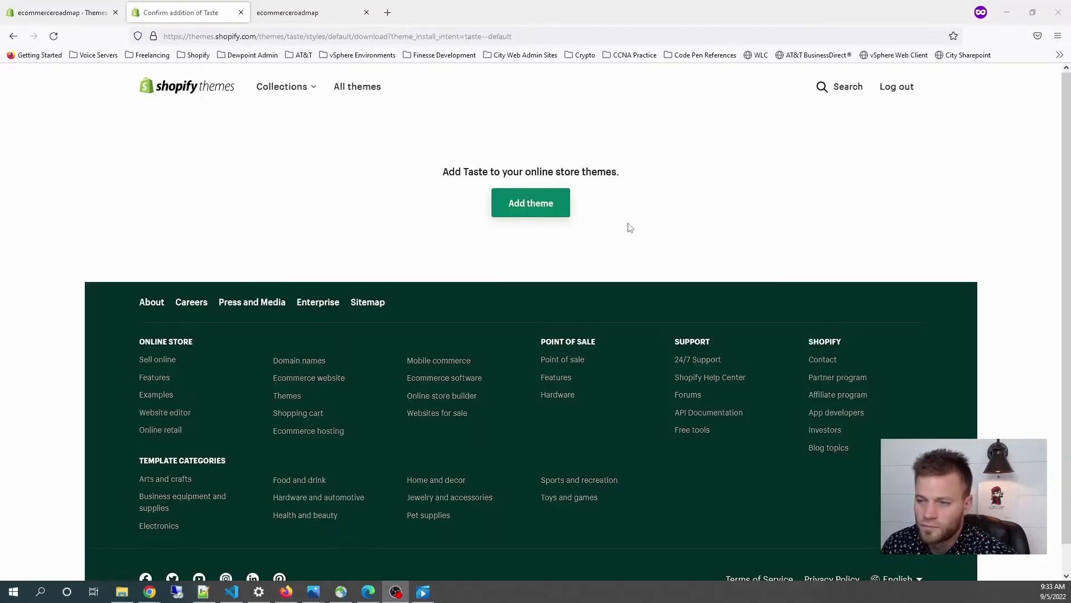
left_click(533, 205)
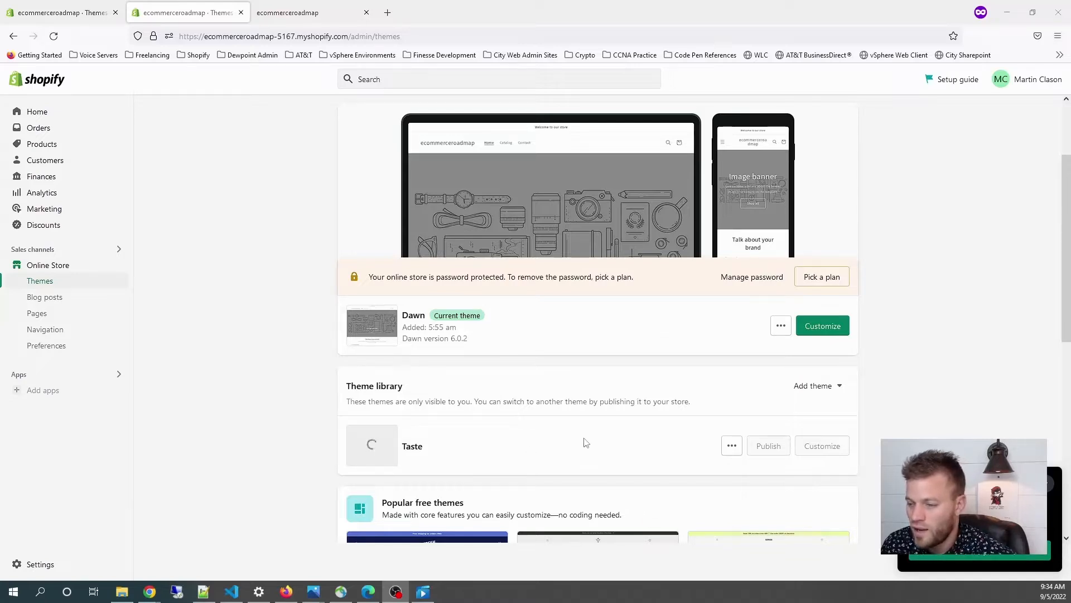
scroll(452, 462, "down", 1)
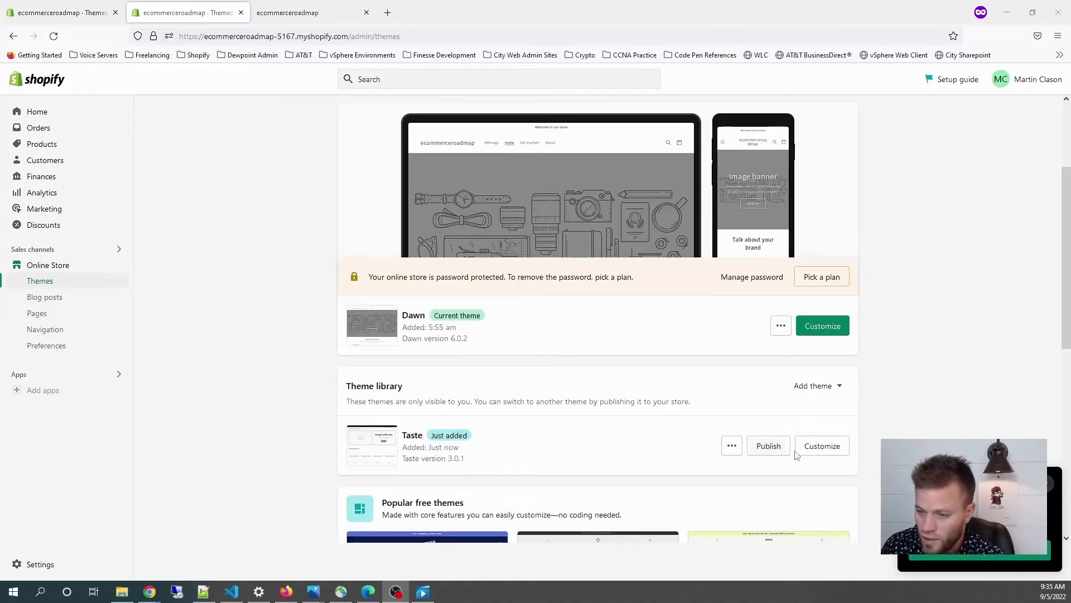
Publish the Taste theme as the store's current theme in place of Dawn.
left_click(773, 449)
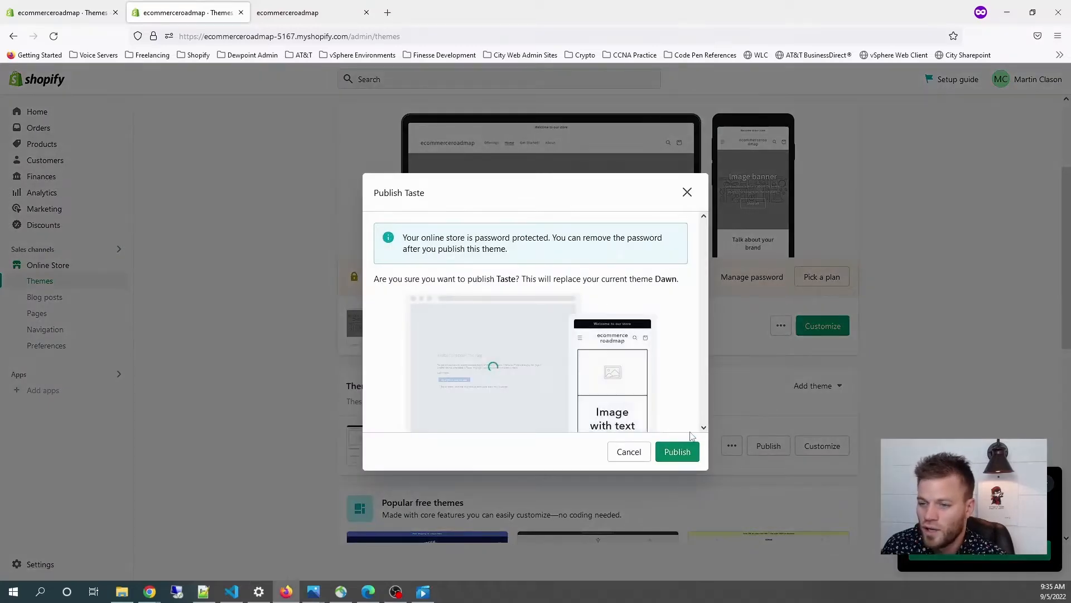
left_click(690, 454)
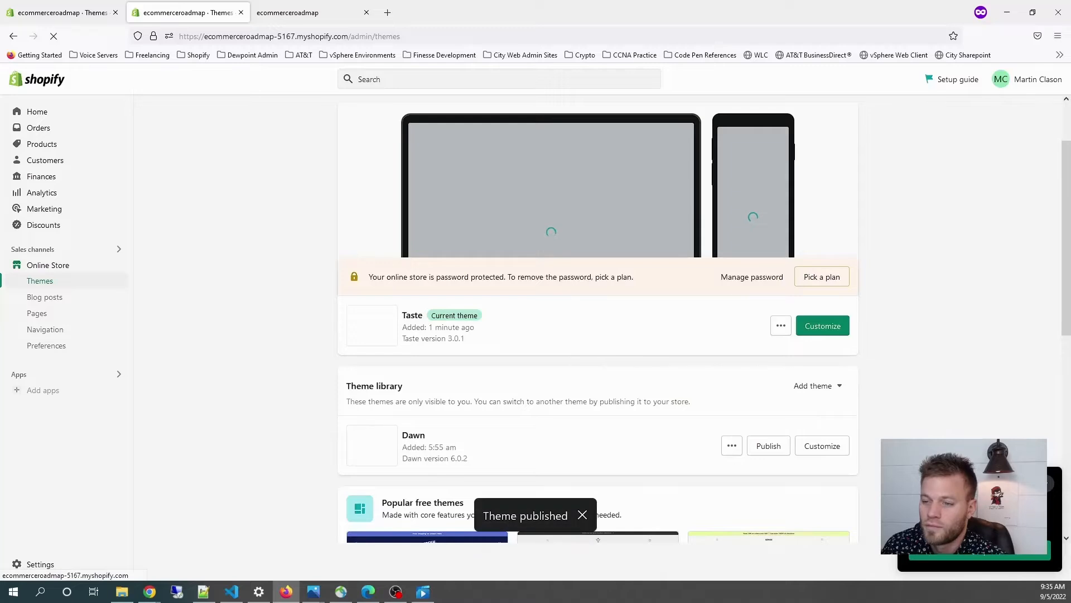
scroll(757, 419, "up", 2)
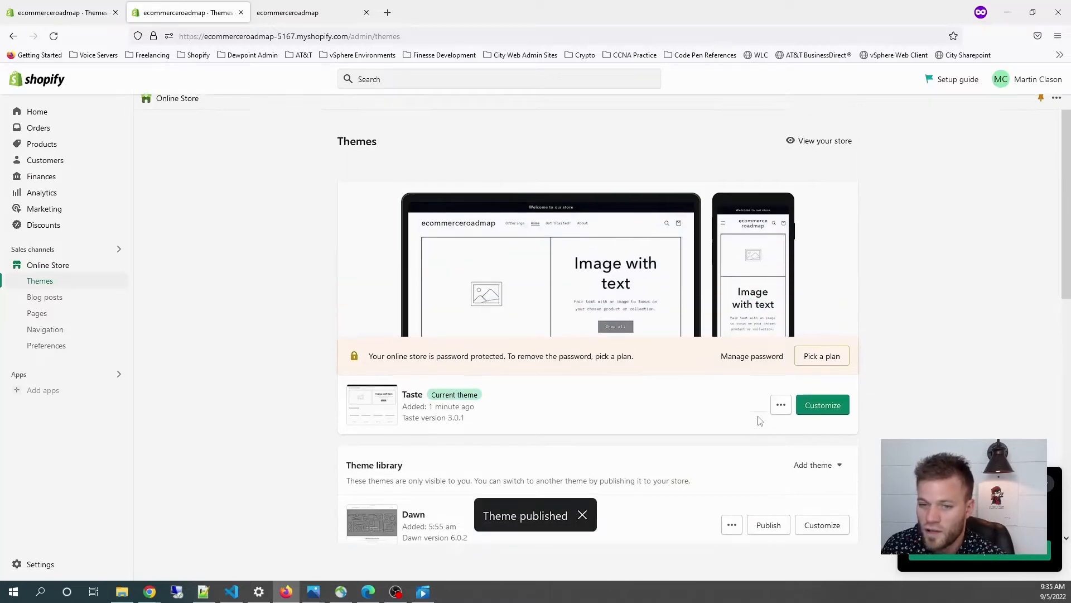
Close the old storefront tab, open the online store in a new one, and examine its home page with the Taste theme.
left_click(367, 13)
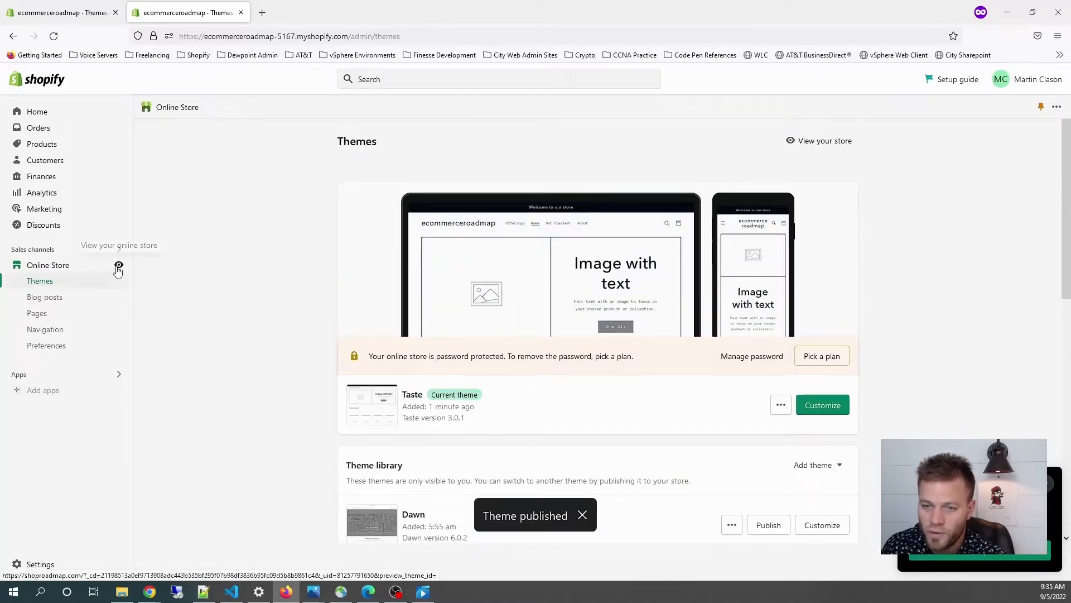
right_click(118, 266)
left_click(134, 277)
key("ctrl+Tab")
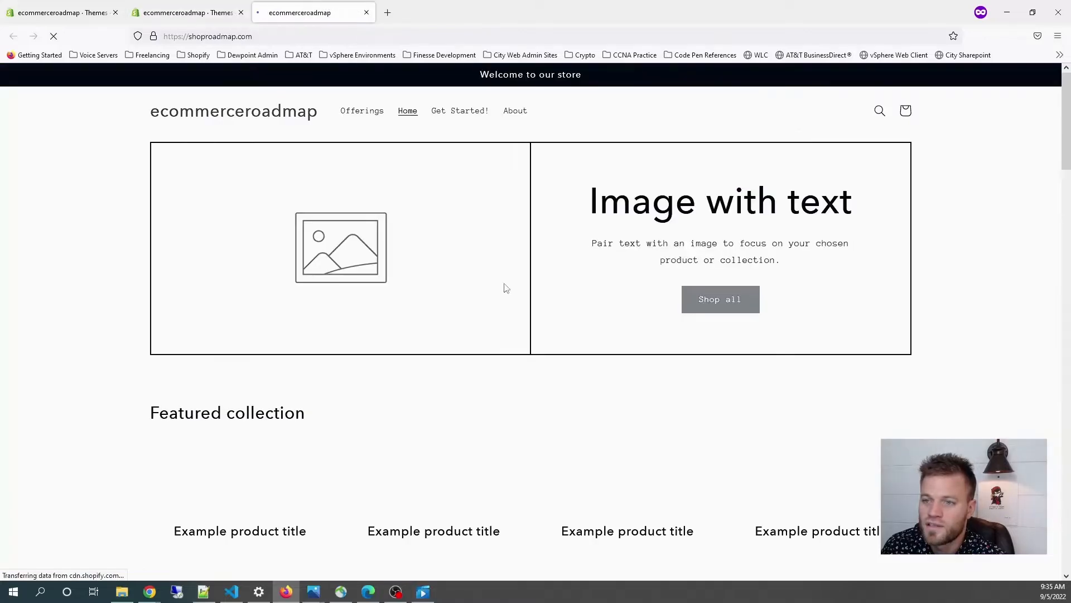
scroll(925, 296, "down", 15)
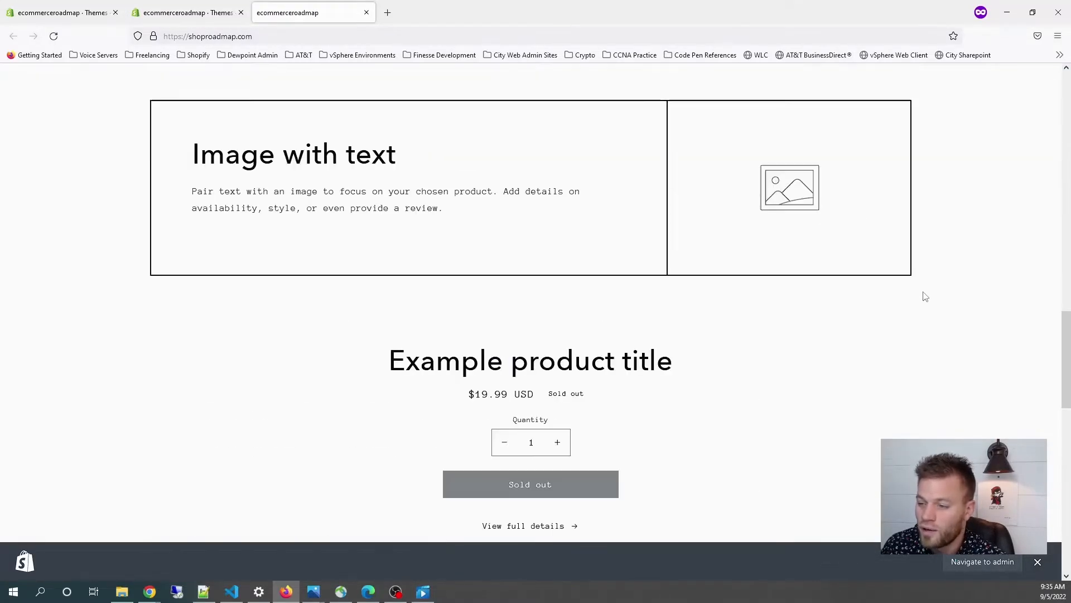
scroll(923, 297, "up", 20)
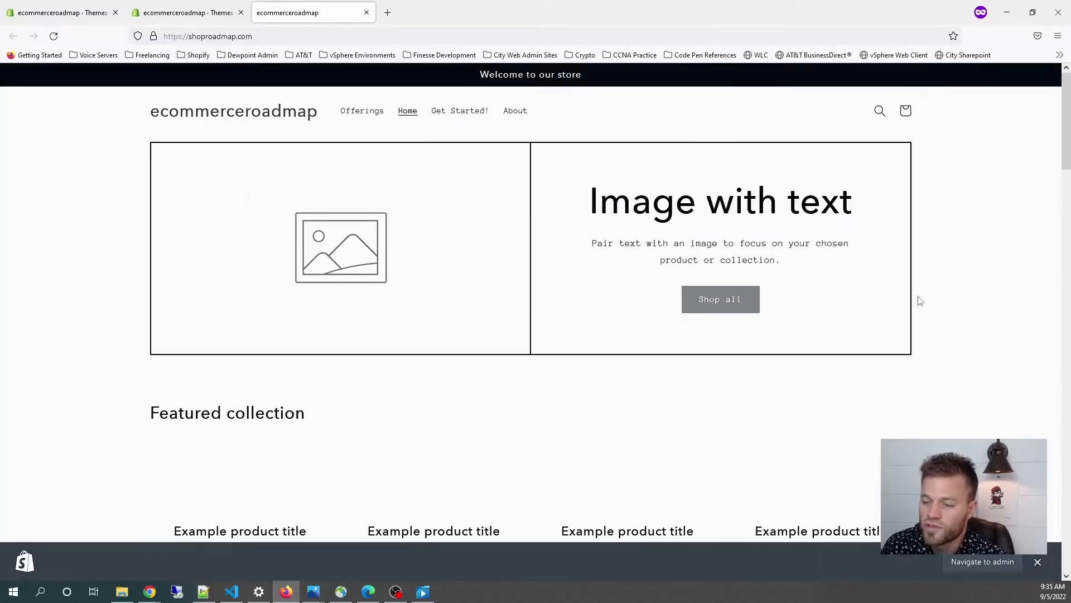
Return to the store's themes admin and publish the Dawn theme in place of Taste.
left_click(184, 12)
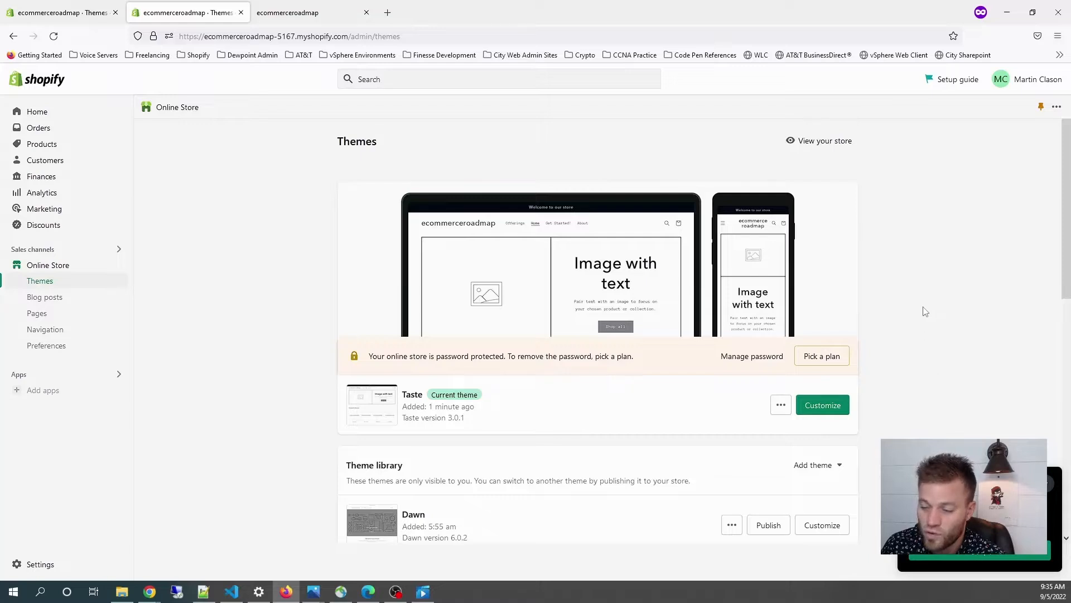
scroll(944, 291, "down", 2)
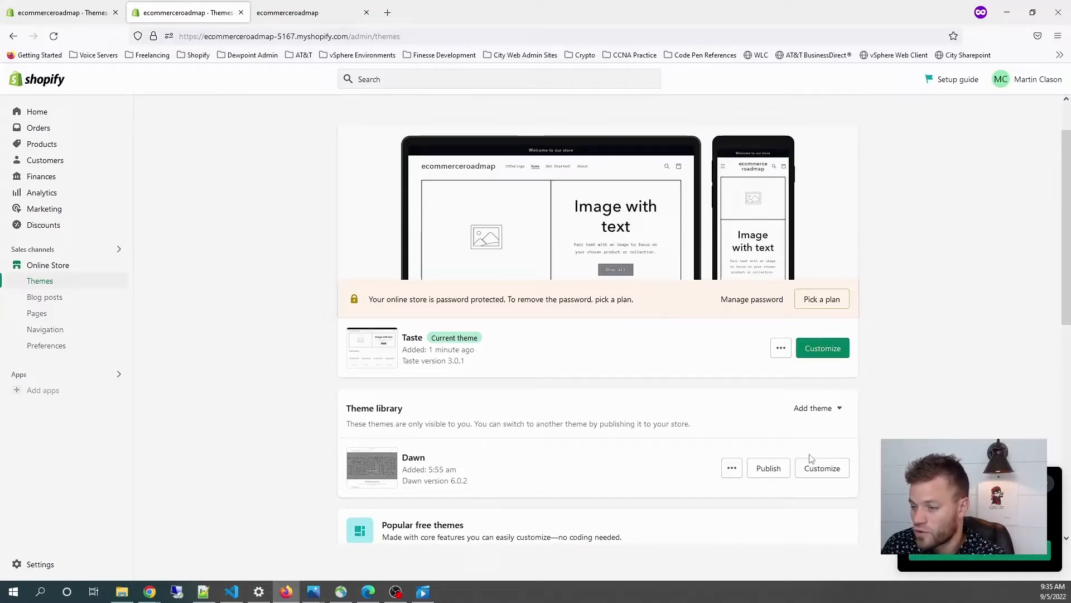
left_click(768, 468)
left_click(682, 461)
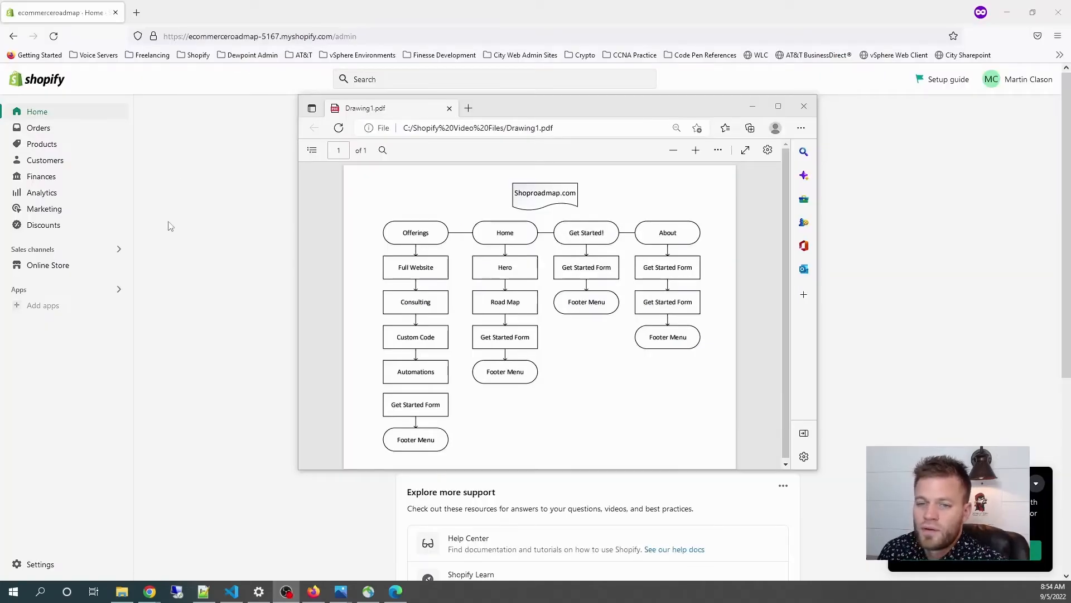
Leave the site map PDF and open the online store's Main menu for editing from its navigation settings.
left_click(235, 183)
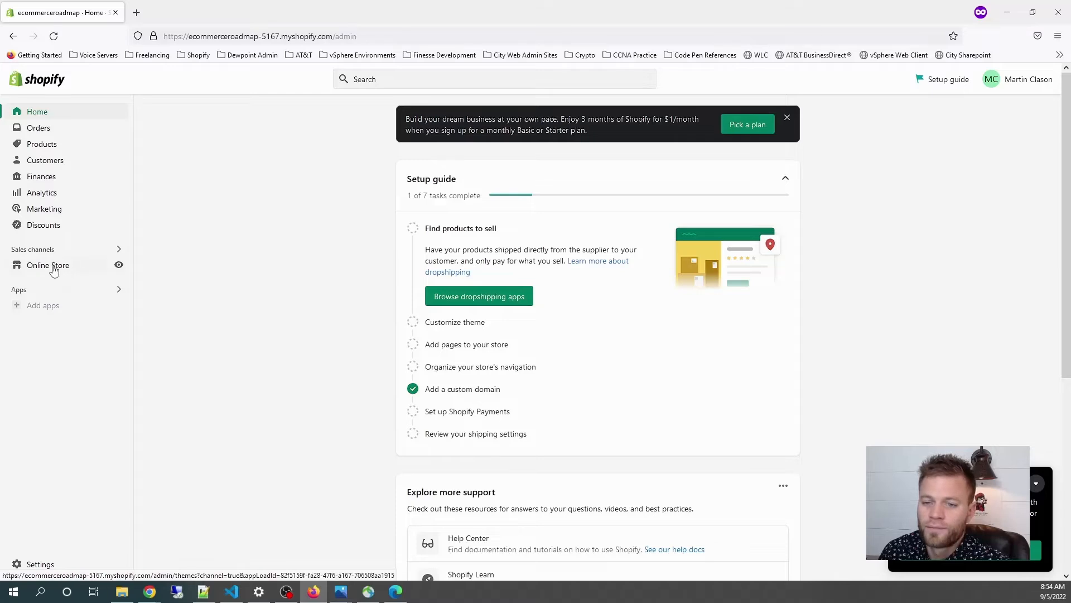
left_click(53, 269)
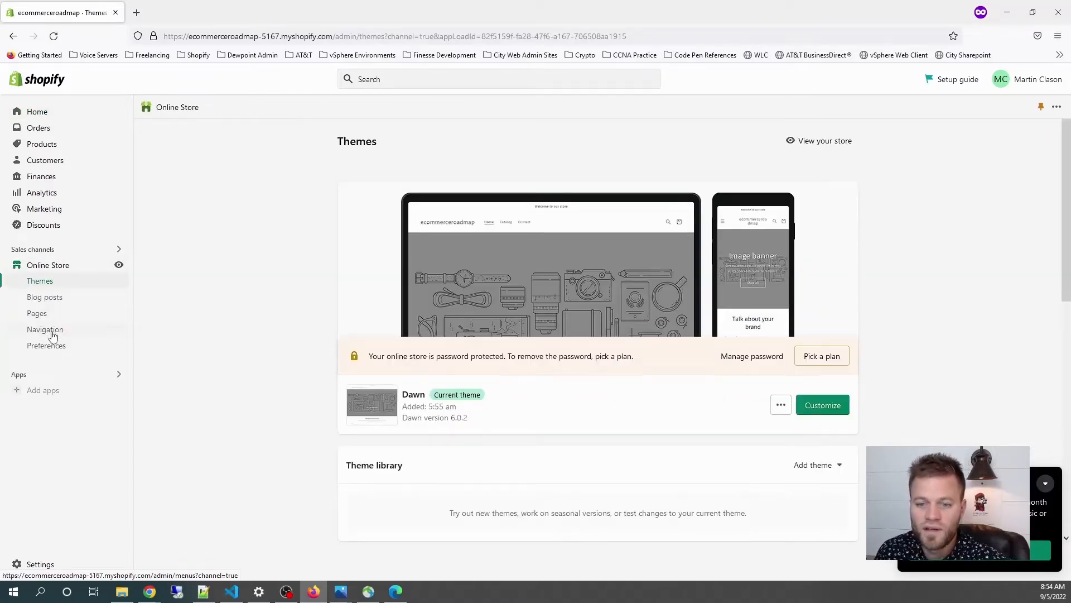
left_click(53, 334)
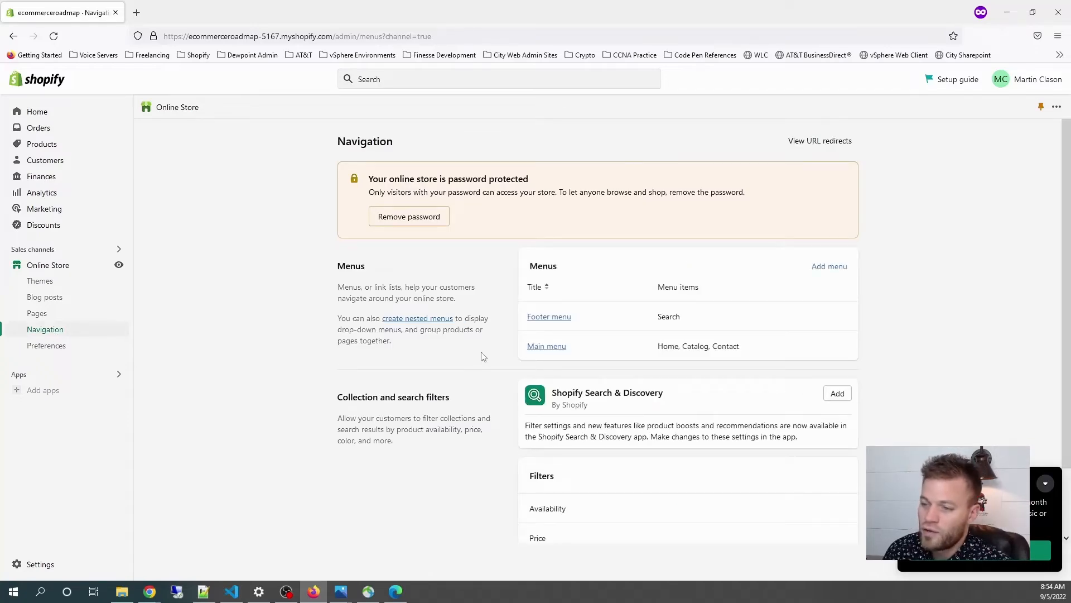
left_click(558, 350)
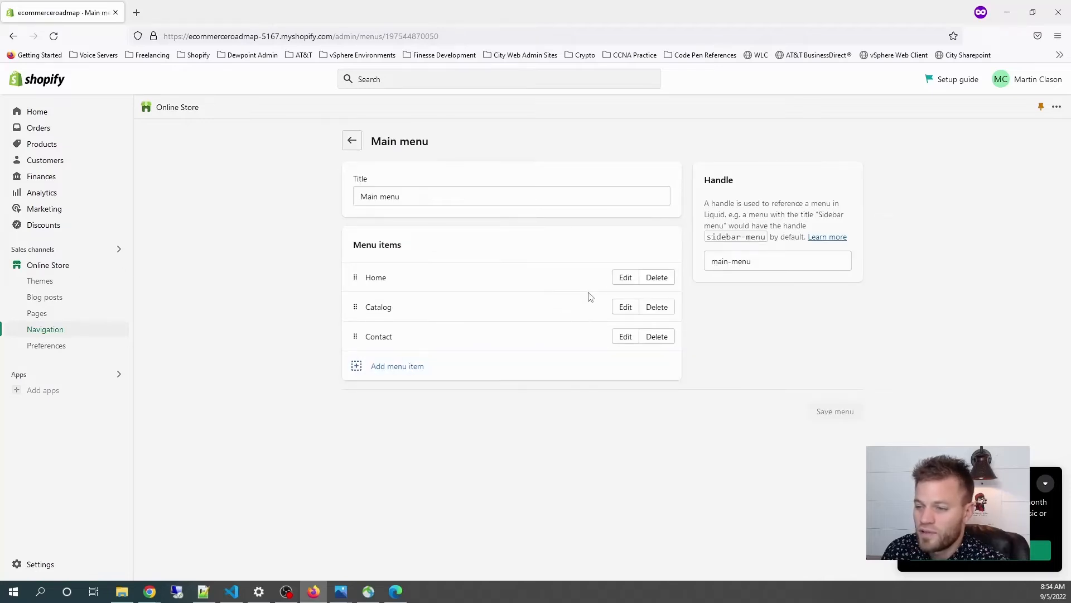
Consult the site map in Drawing1.pdf, then move the Home item below Catalog in the Main menu.
left_click(285, 590)
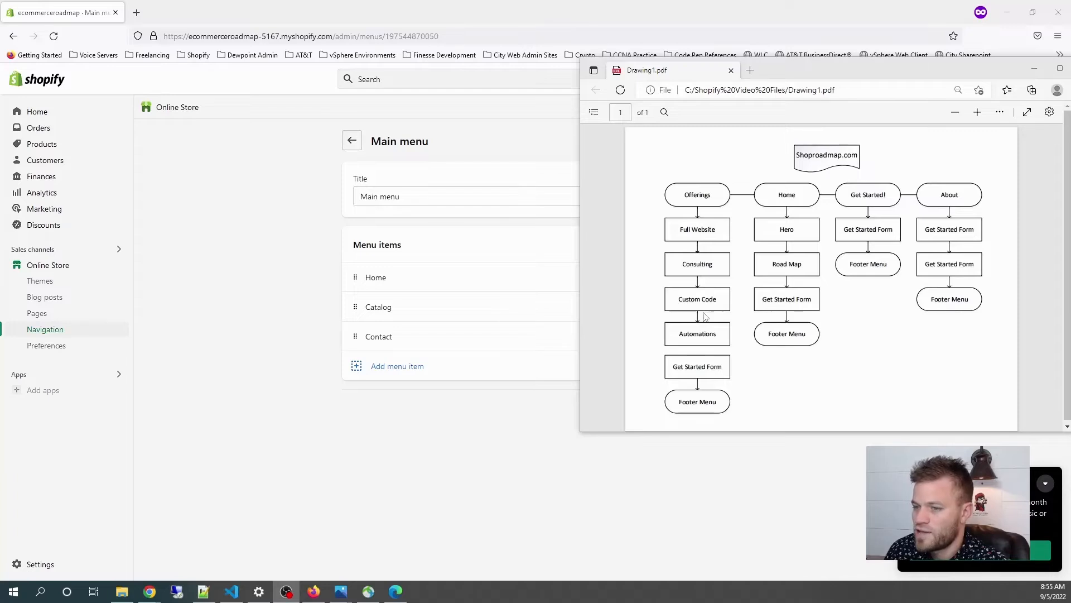
left_click(317, 335)
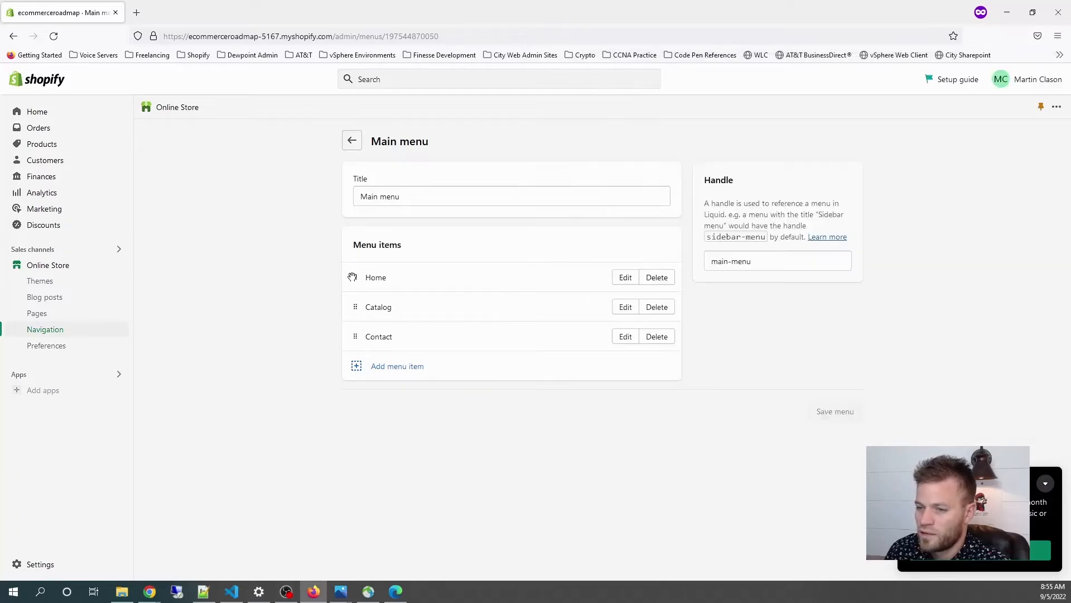
left_click_drag(355, 277, 355, 306)
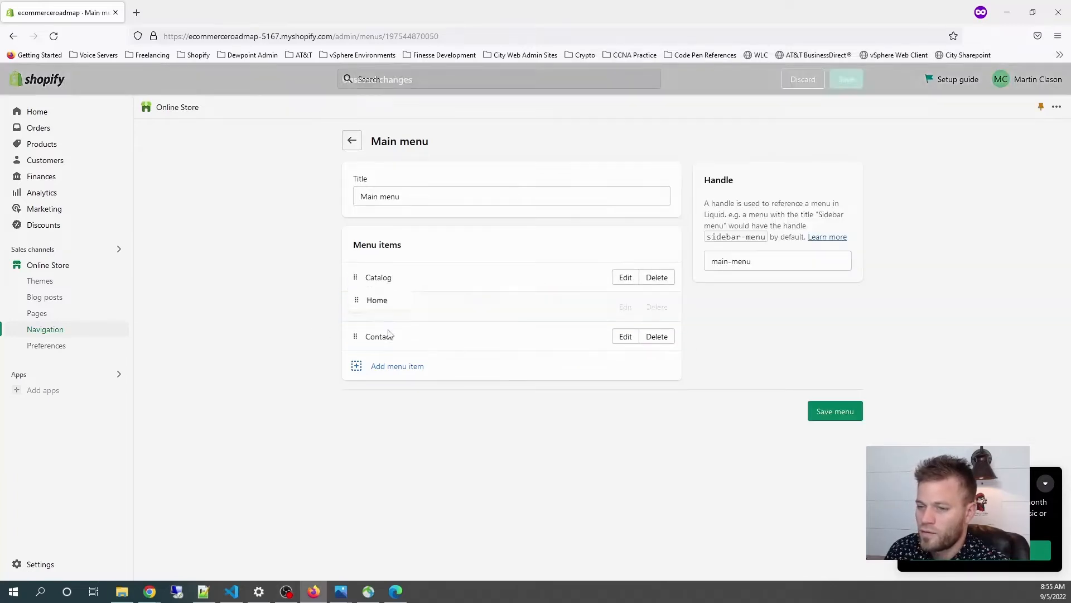
left_click(623, 278)
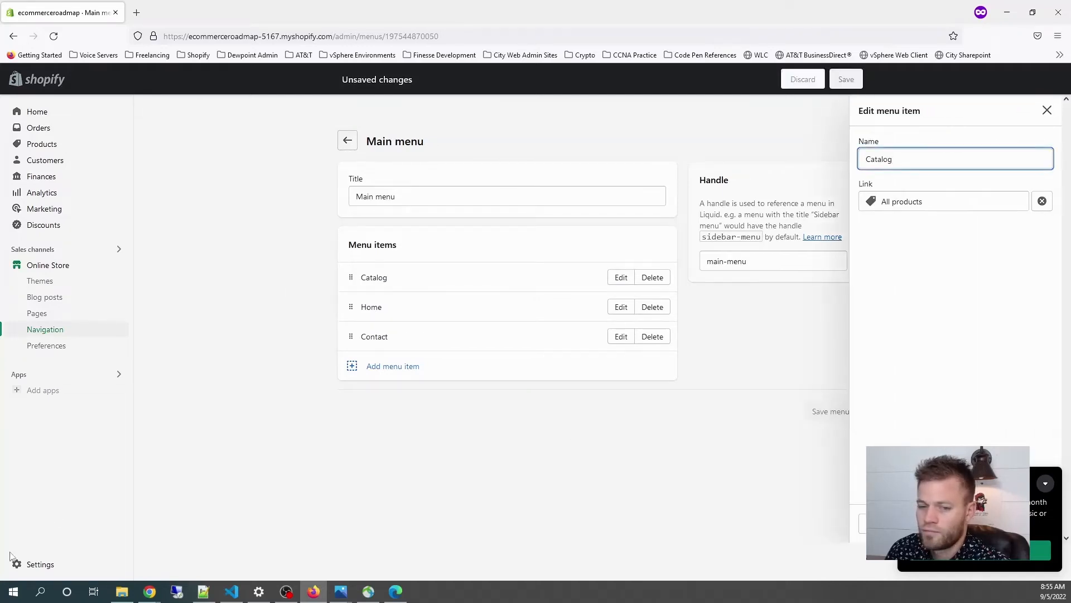
key("alt+Tab")
double_click(918, 158)
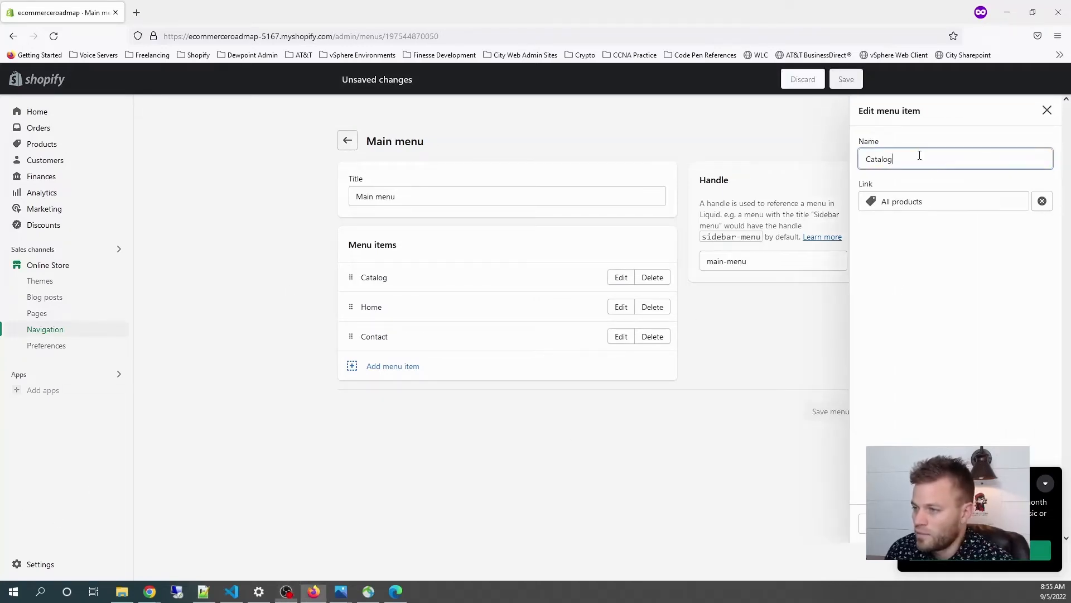
type("O")
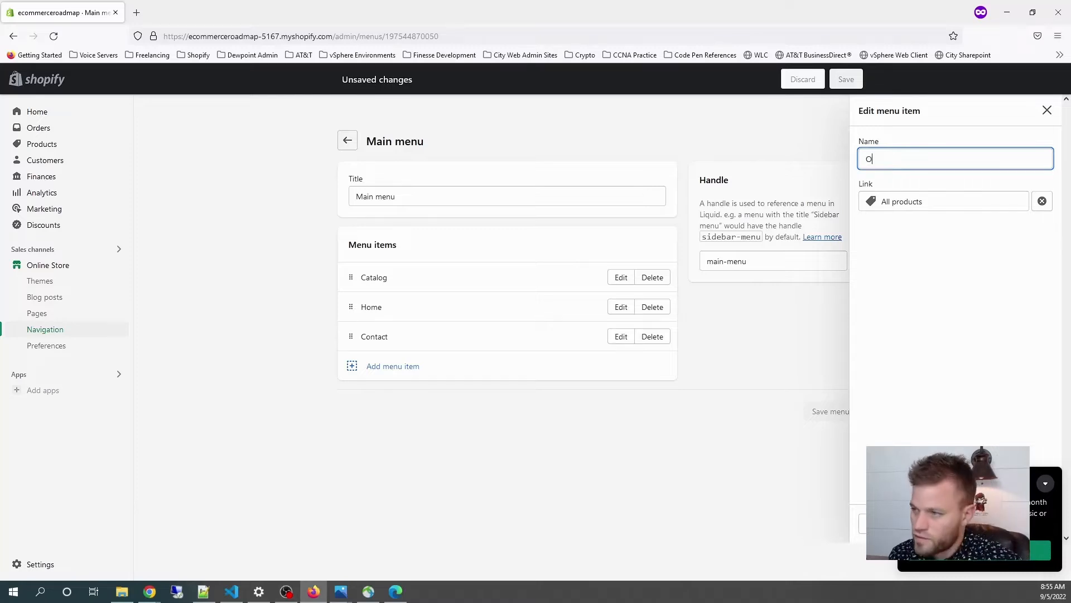
type("ffe")
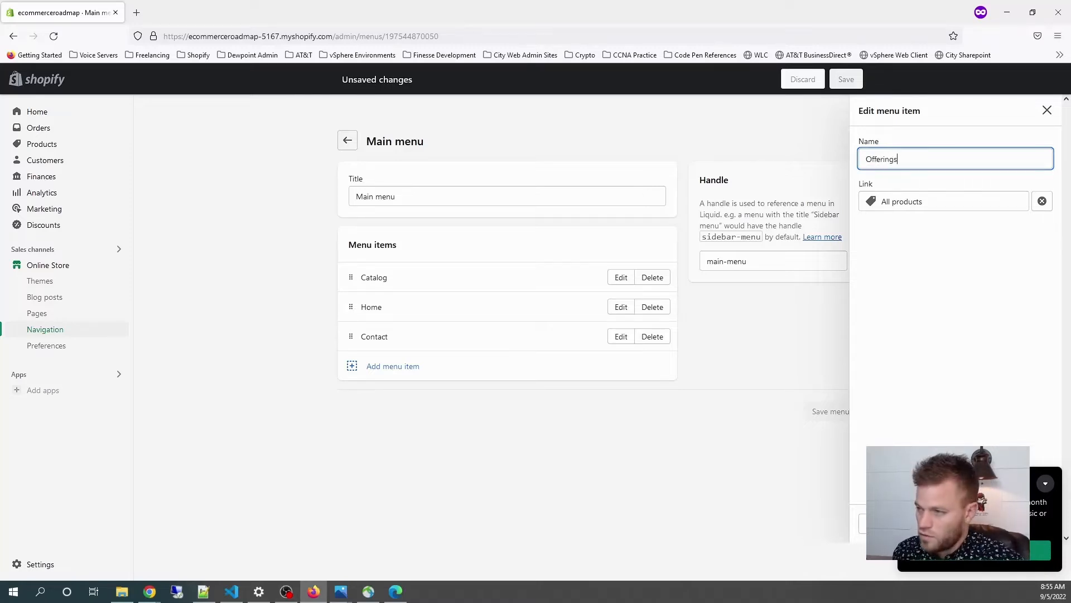
type("rings")
left_click(980, 263)
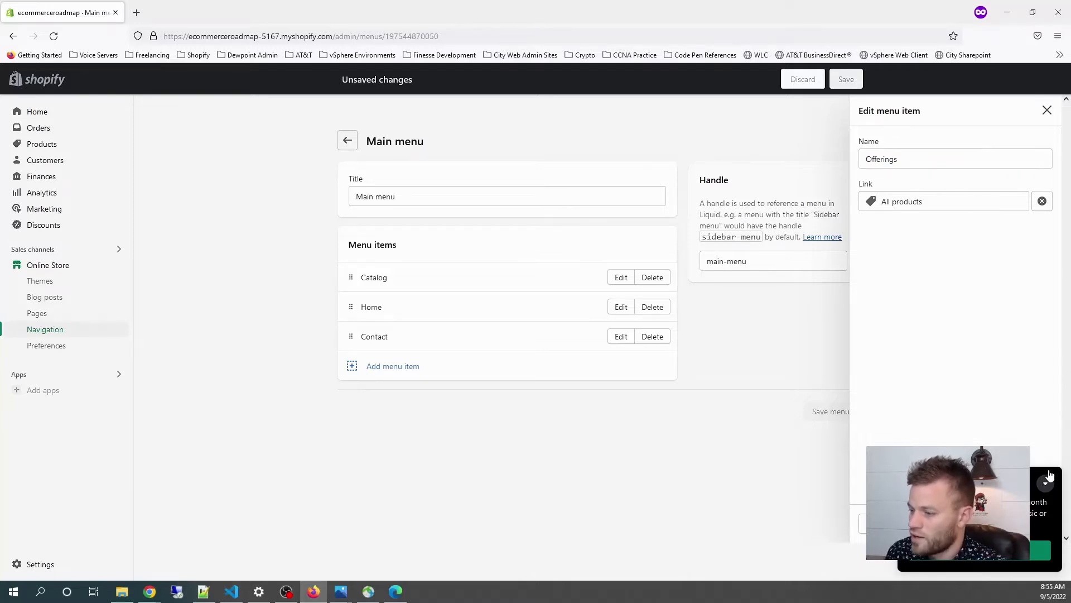
left_click(1047, 110)
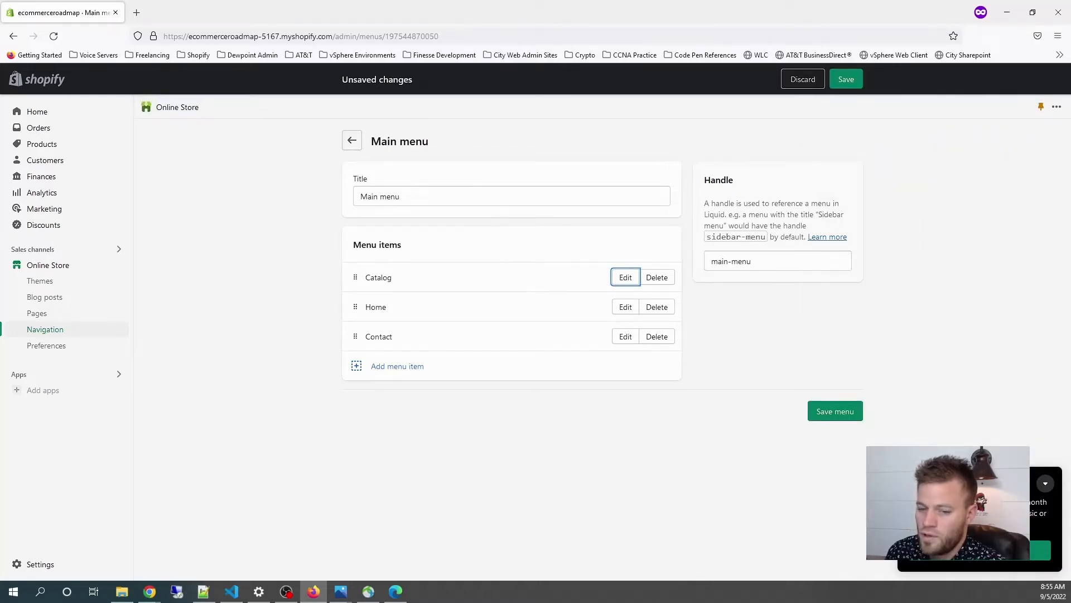
Rename the Catalog menu item as Offerings, keeping its link to All products, and apply the item changes.
key("Return")
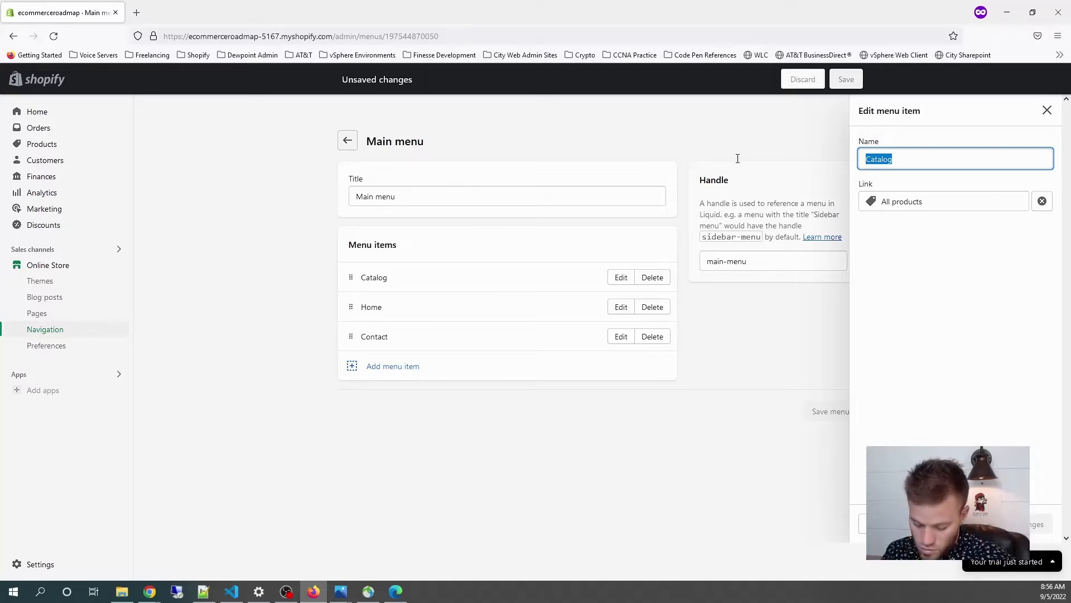
type("Offerings")
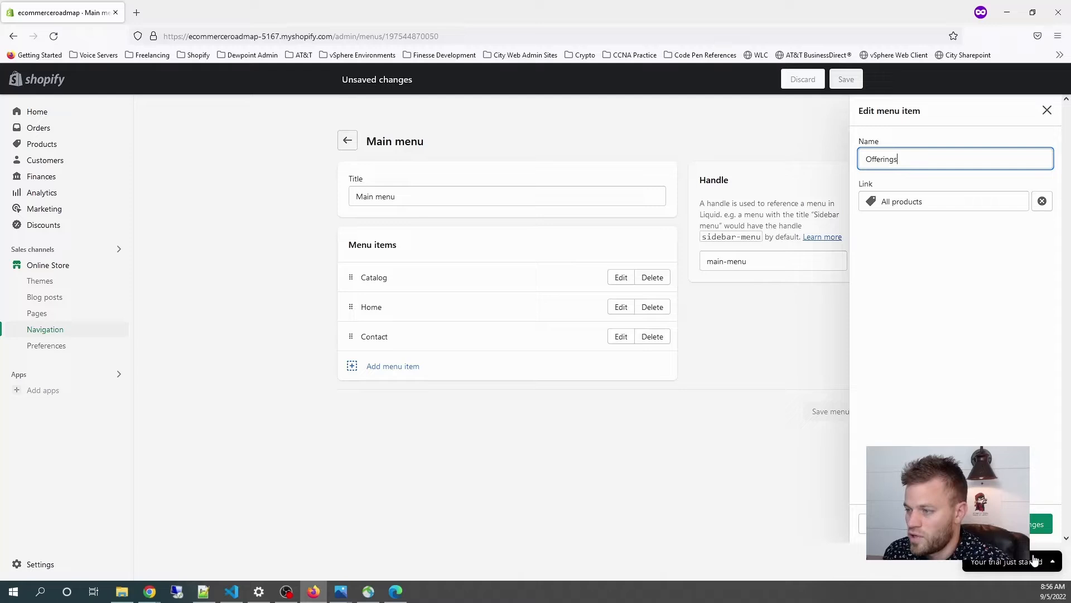
left_click(1047, 524)
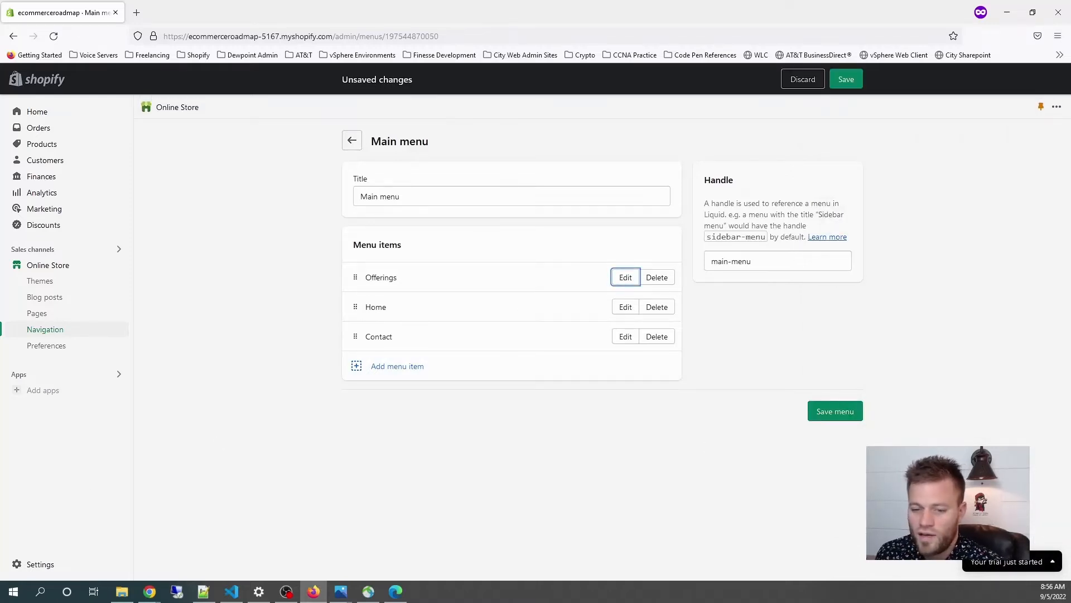
Consult the site map, then rename the Contact menu item as Get Started!, keeping its link to the Contact page.
key("alt+Tab")
left_click(277, 486)
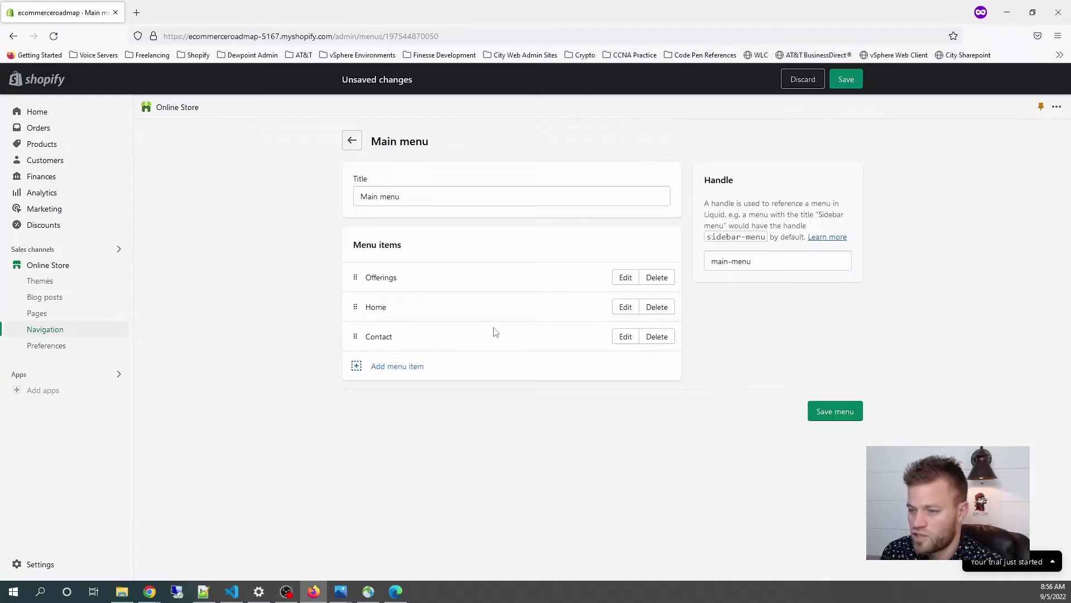
left_click(625, 337)
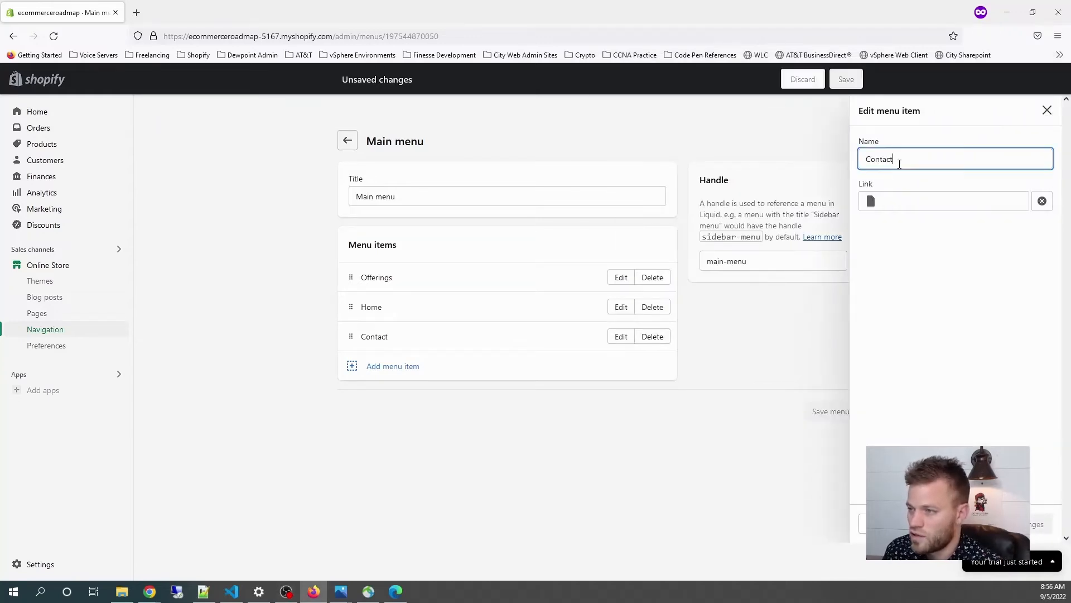
type("Ge")
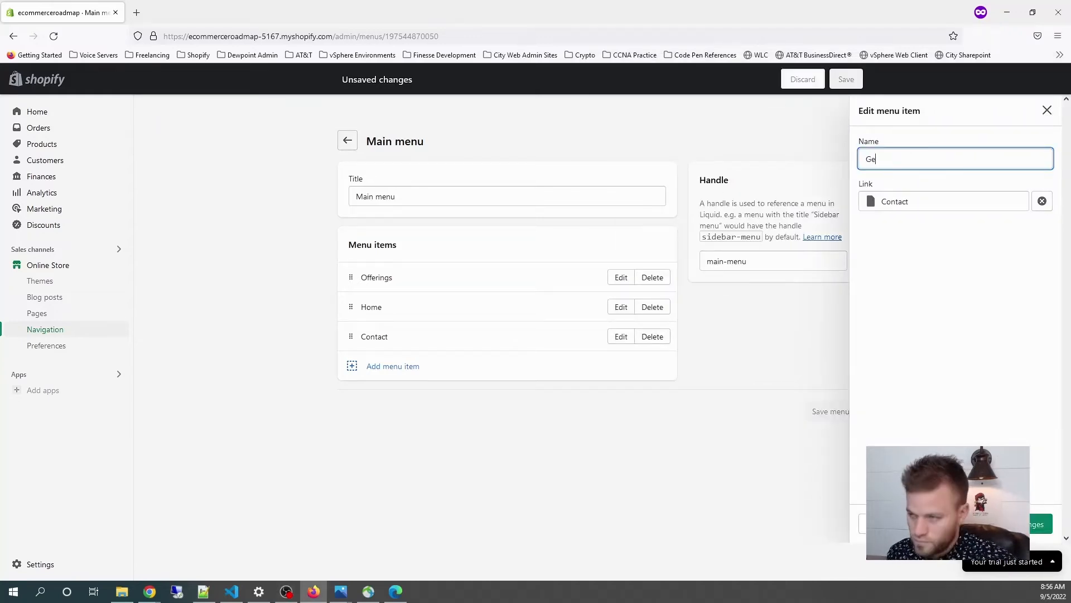
type("t Started")
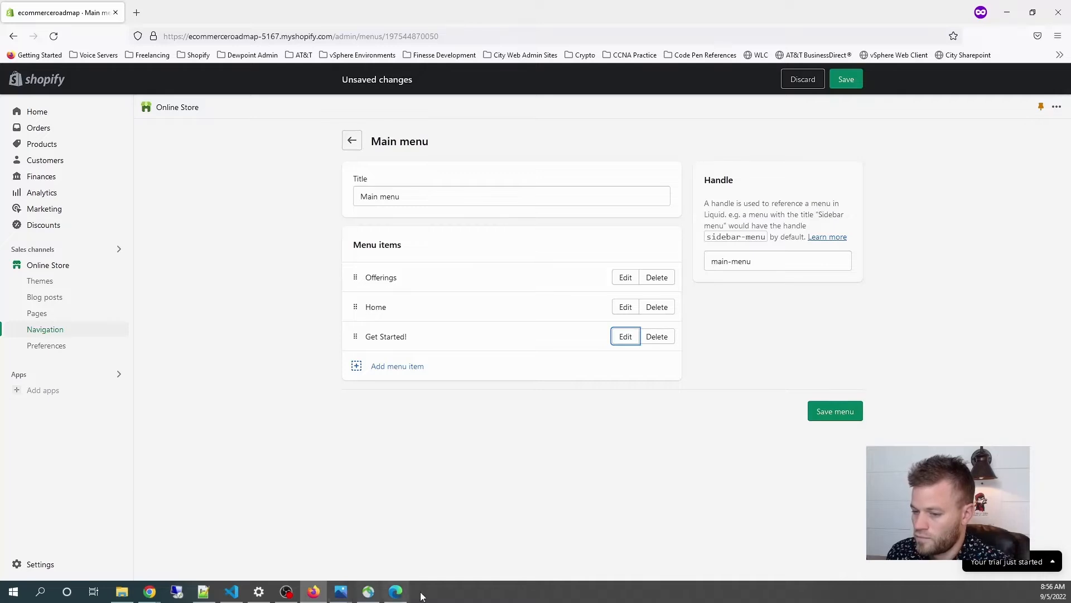
Check the site map for the remaining page and start a new Main menu item linked to the Home page collection.
left_click(395, 591)
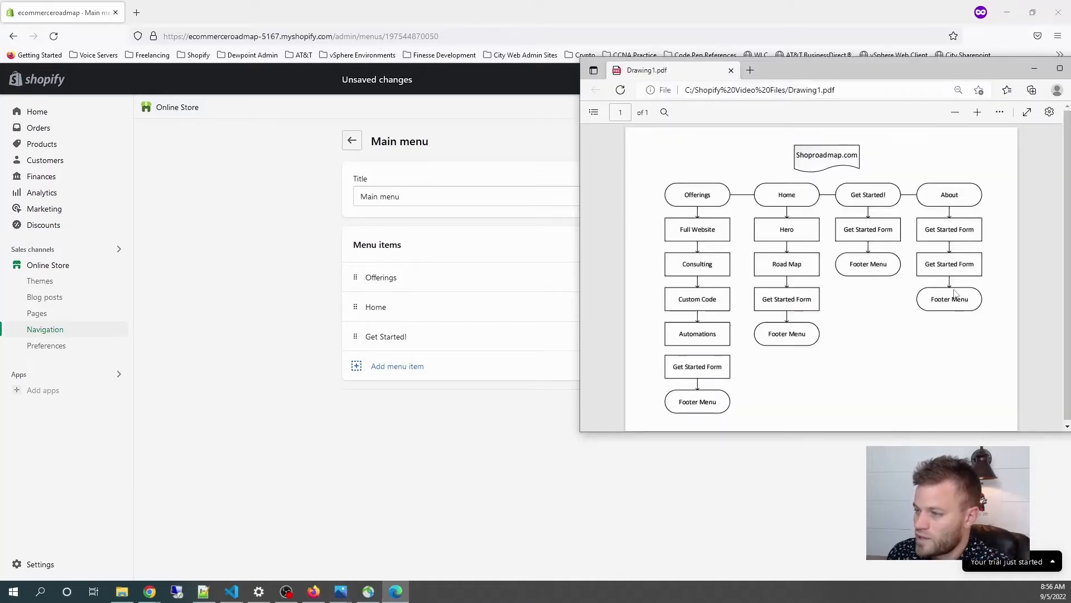
left_click(445, 521)
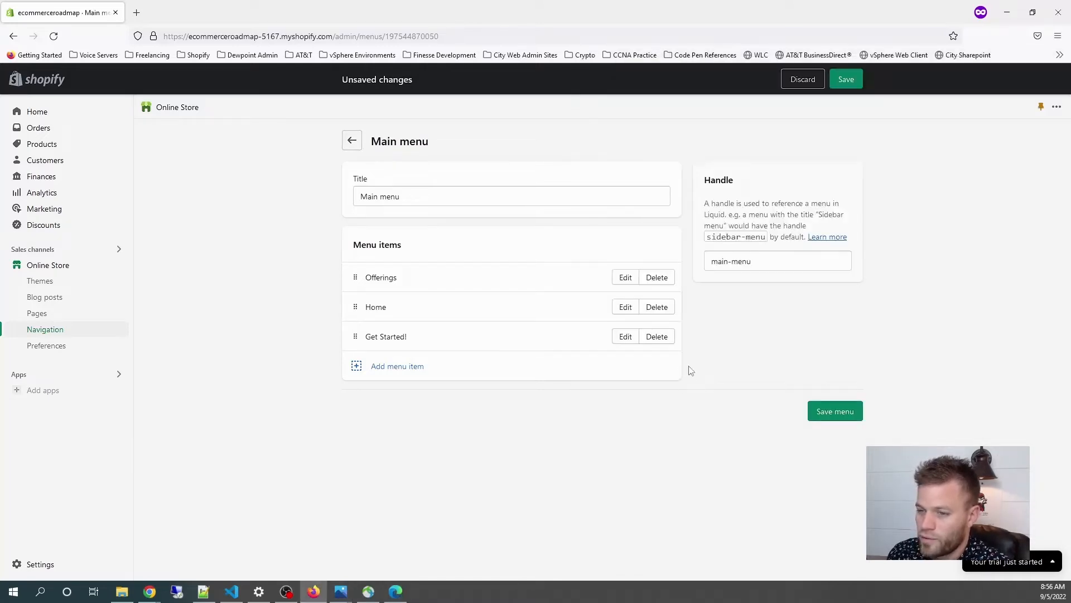
left_click(424, 371)
left_click(927, 201)
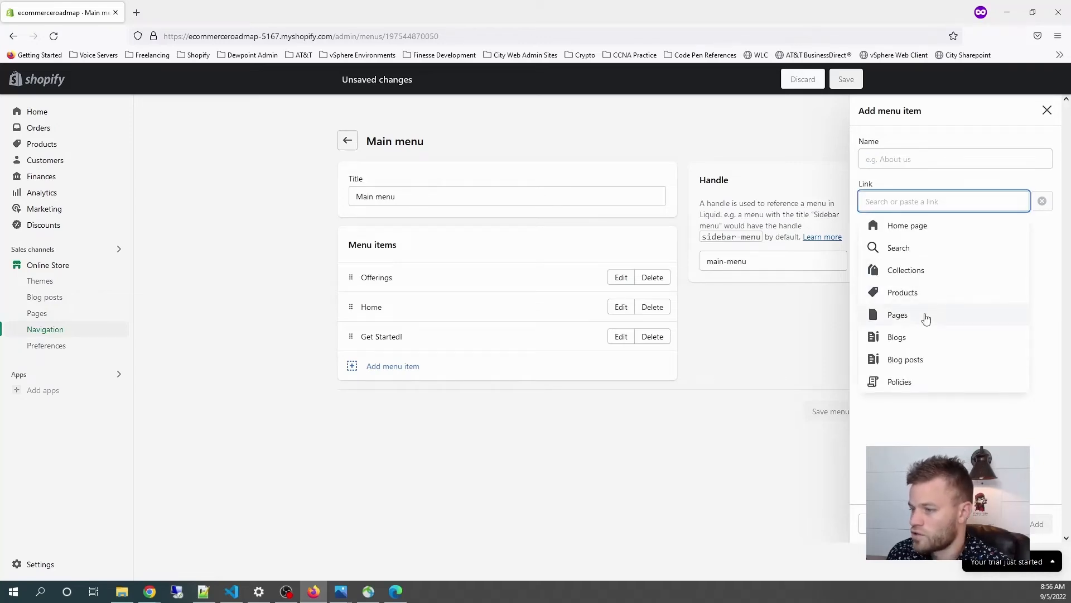
left_click(917, 277)
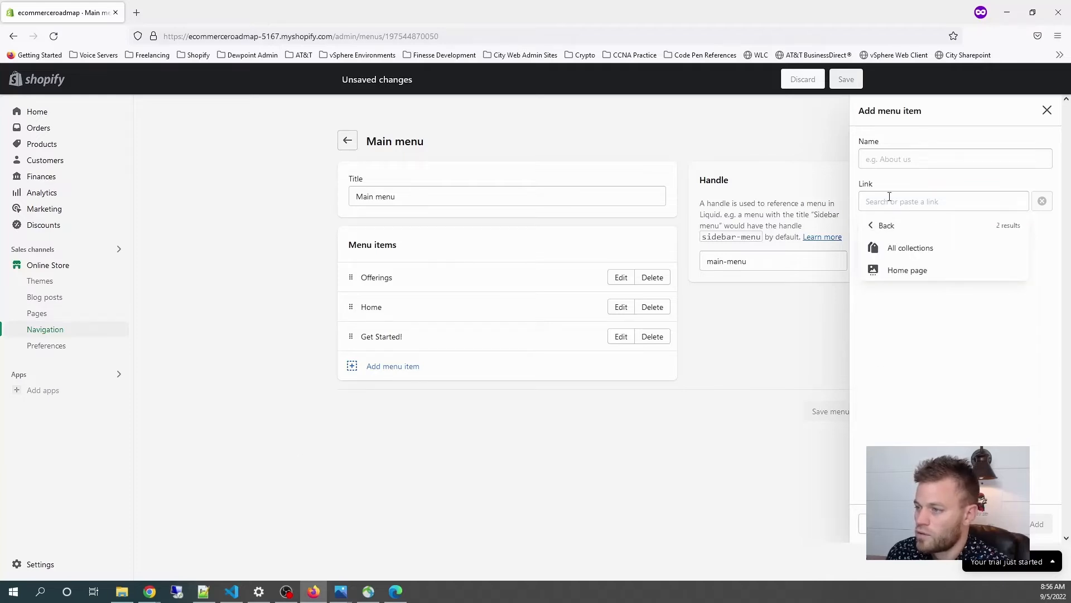
left_click(915, 273)
Name the new item About, add it to the Main menu and compare the menu with the site map.
left_click(936, 157)
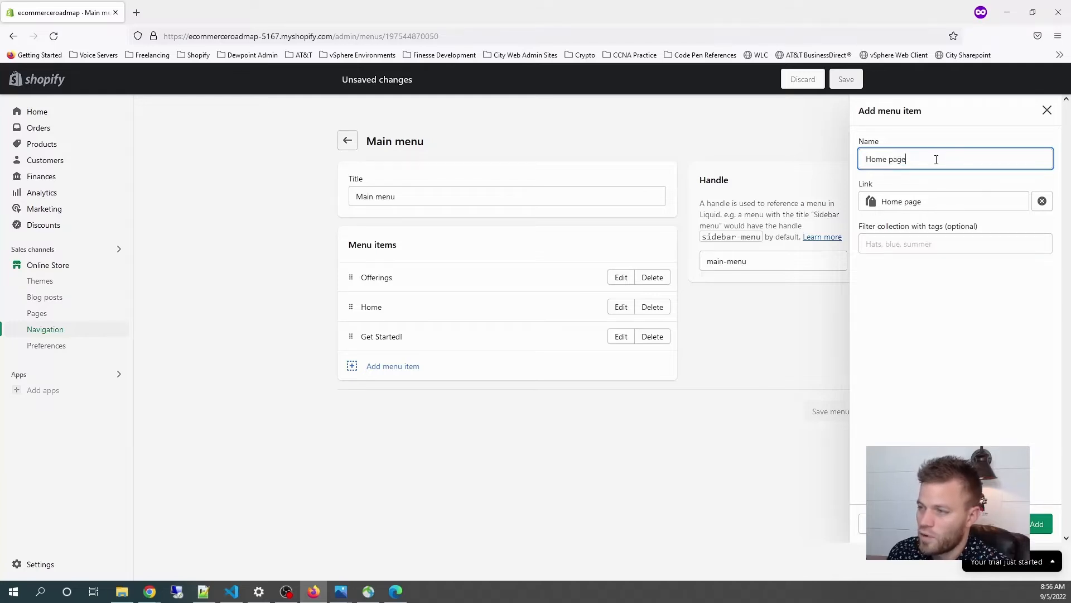
left_click_drag(936, 159, 818, 166)
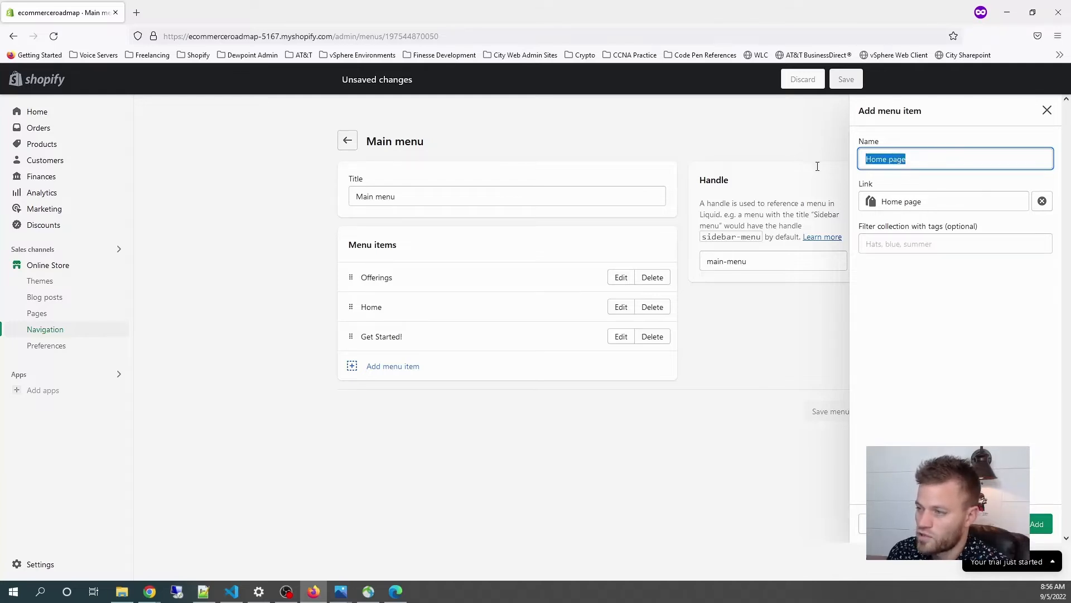
left_click(395, 592)
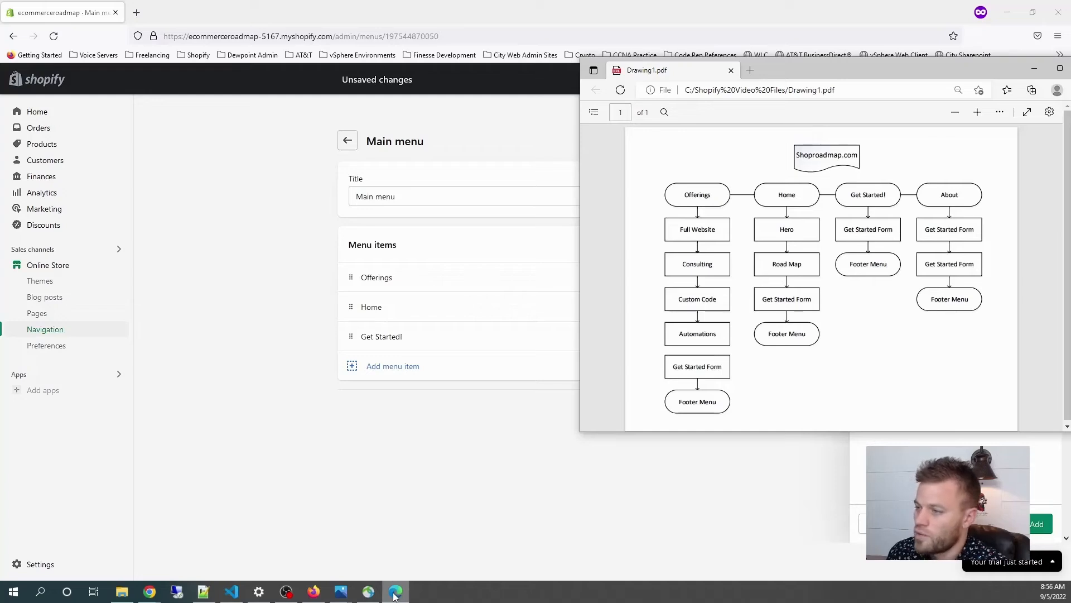
left_click(395, 592)
left_click(933, 157)
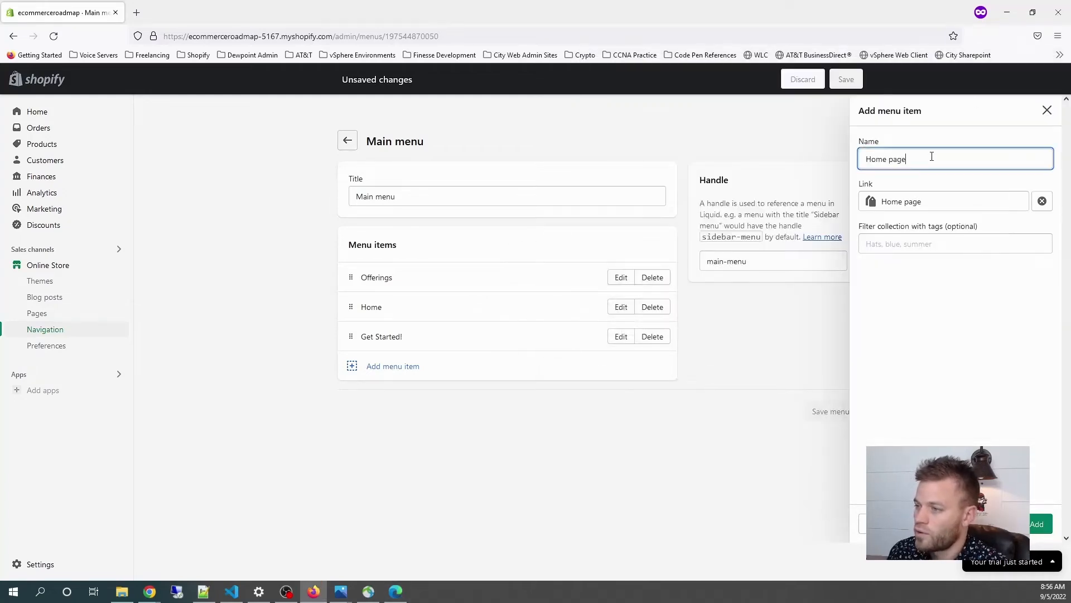
left_click_drag(933, 156, 768, 154)
type("About")
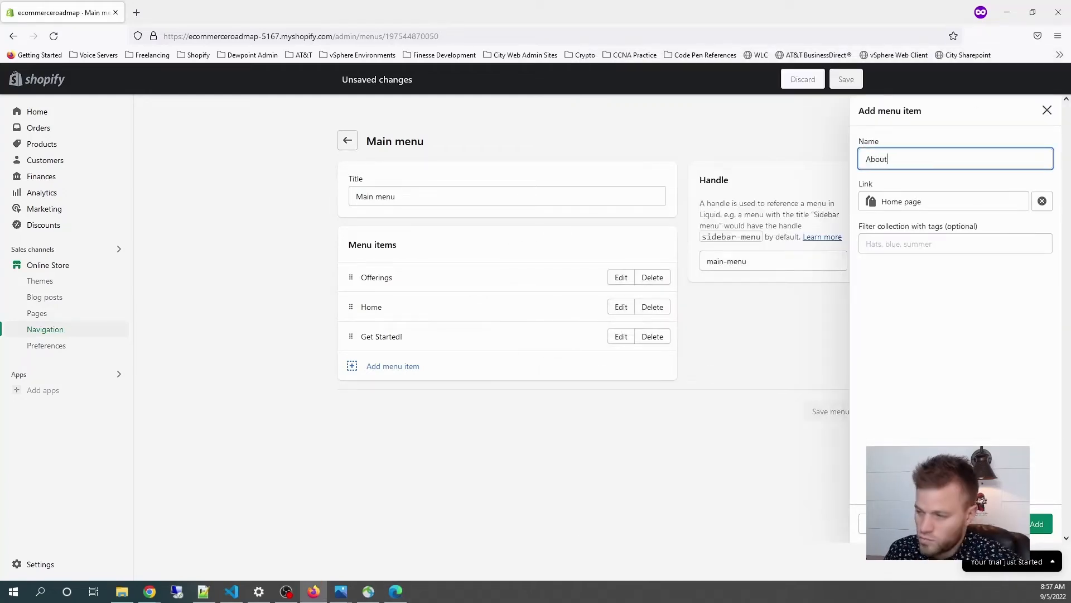
key("Return")
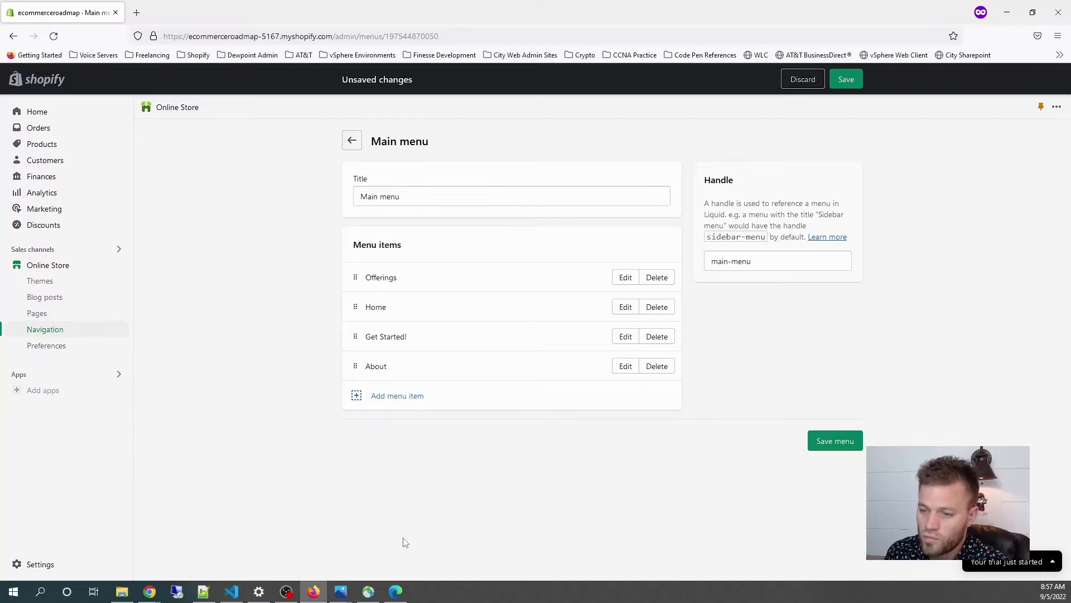
left_click(397, 589)
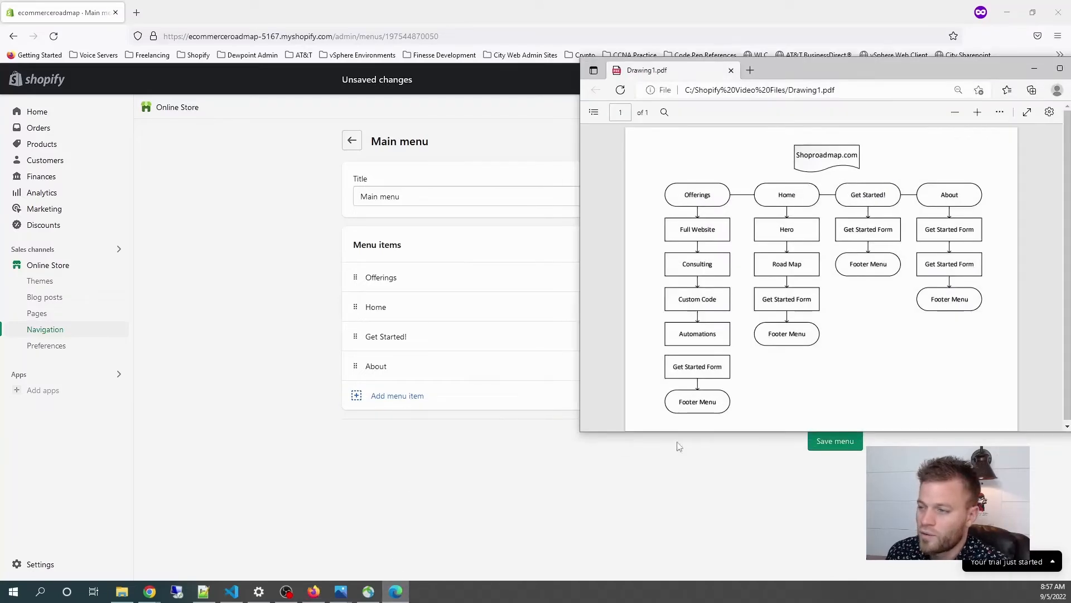
left_click(592, 569)
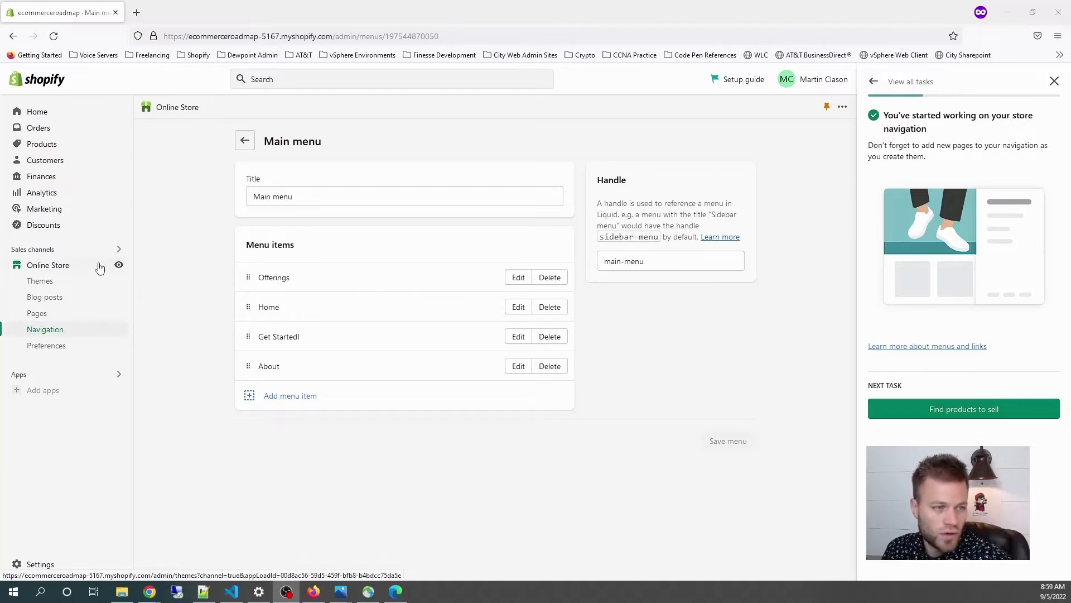
Open the live storefront in a new browser tab and examine its header menu and footer links.
right_click(119, 270)
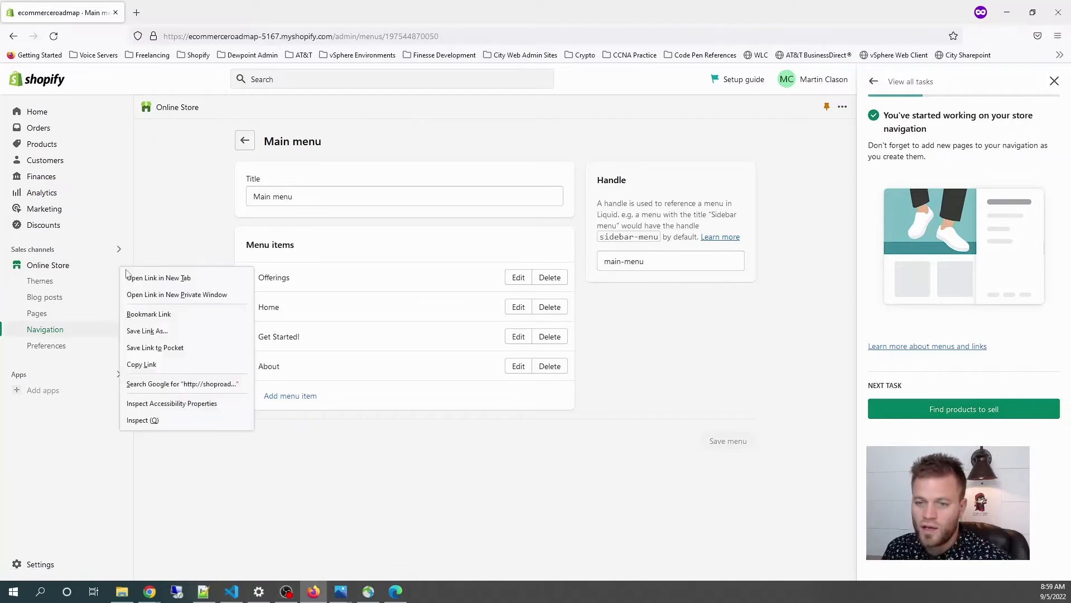
left_click(158, 277)
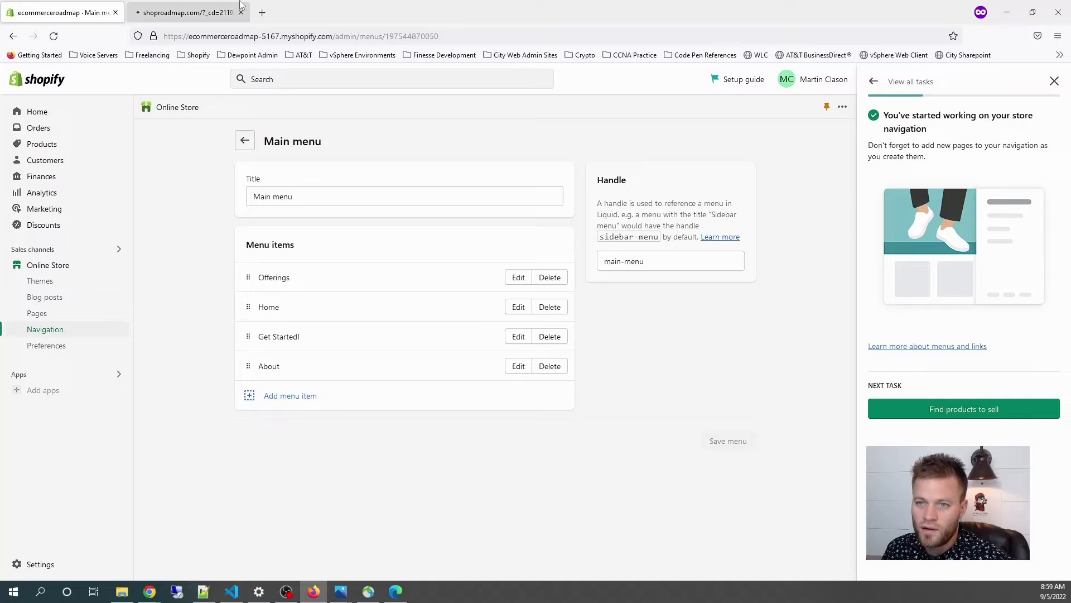
left_click(198, 9)
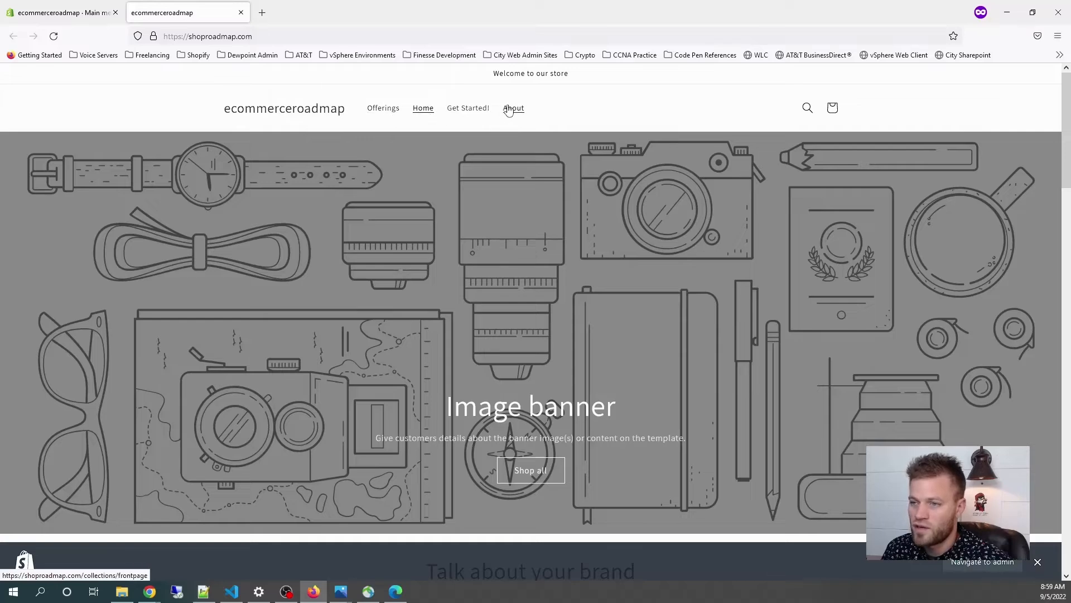
scroll(692, 441, "down", 5)
scroll(691, 442, "down", 4)
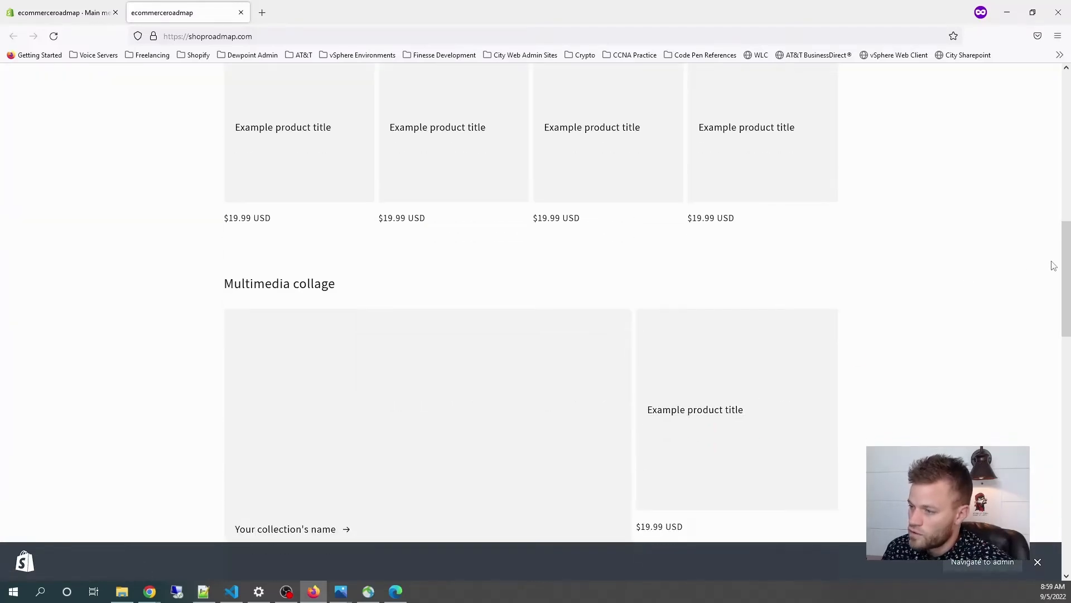
left_click_drag(1067, 285, 1067, 521)
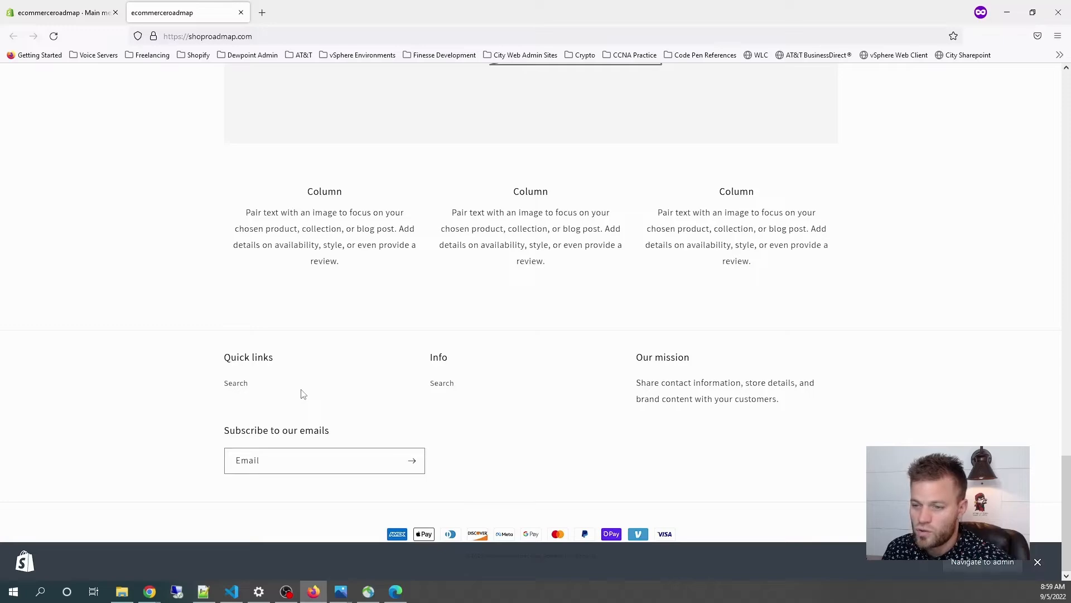
left_click_drag(1065, 497, 1066, 79)
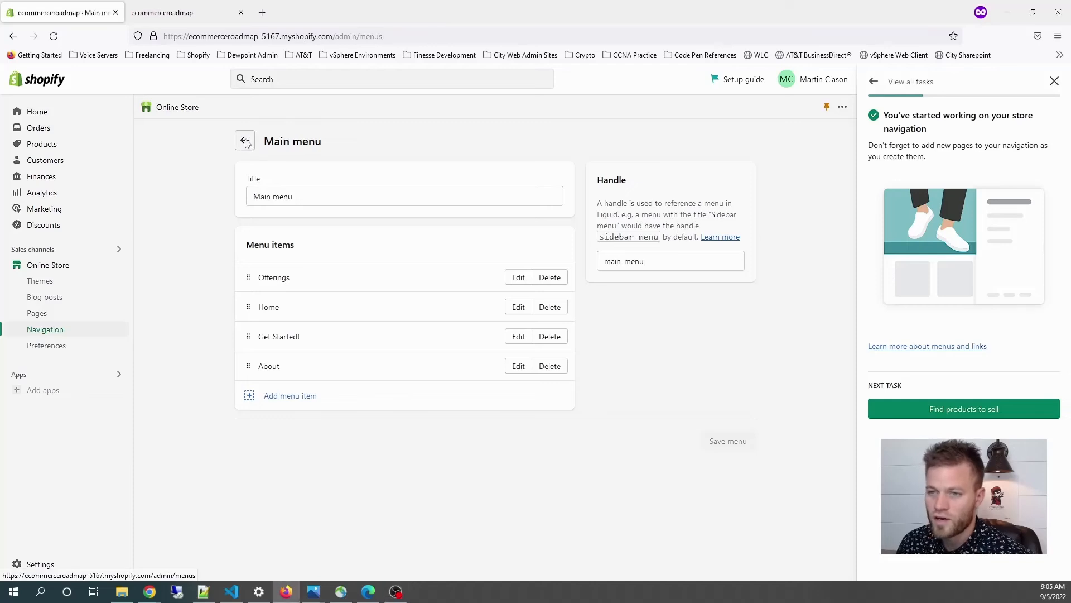
Open the Footer menu's Search item for editing and place the Drawing1.pdf site map beside the edit form.
left_click(246, 144)
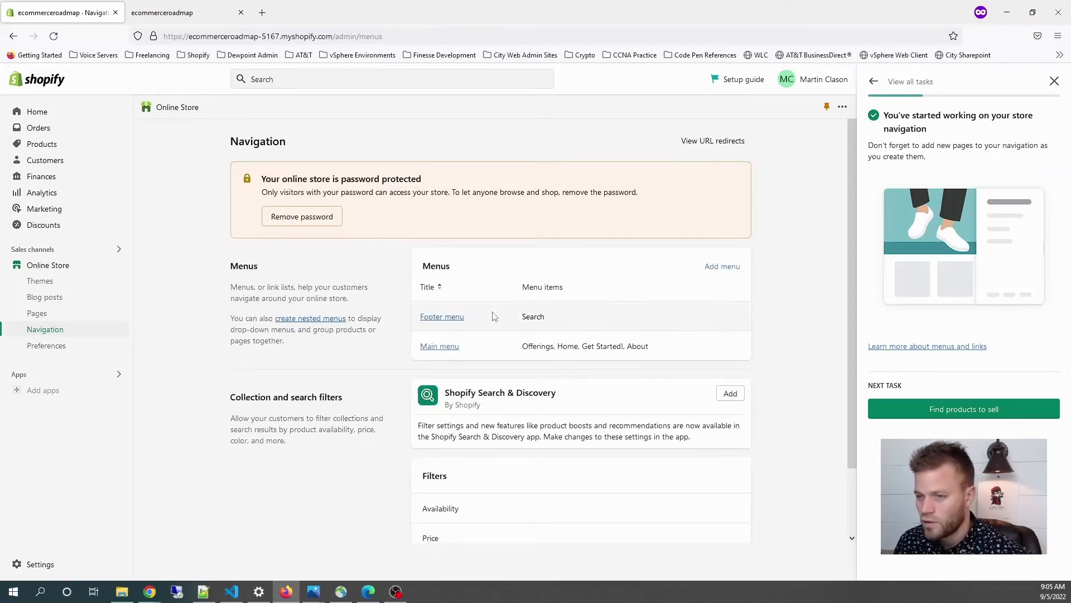
left_click(449, 317)
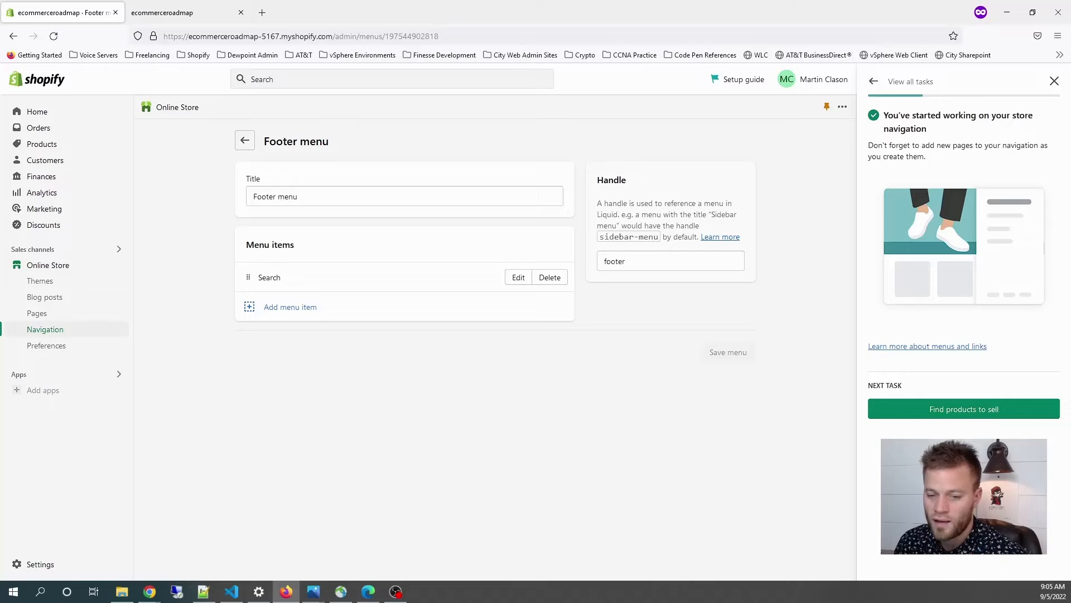
left_click(516, 278)
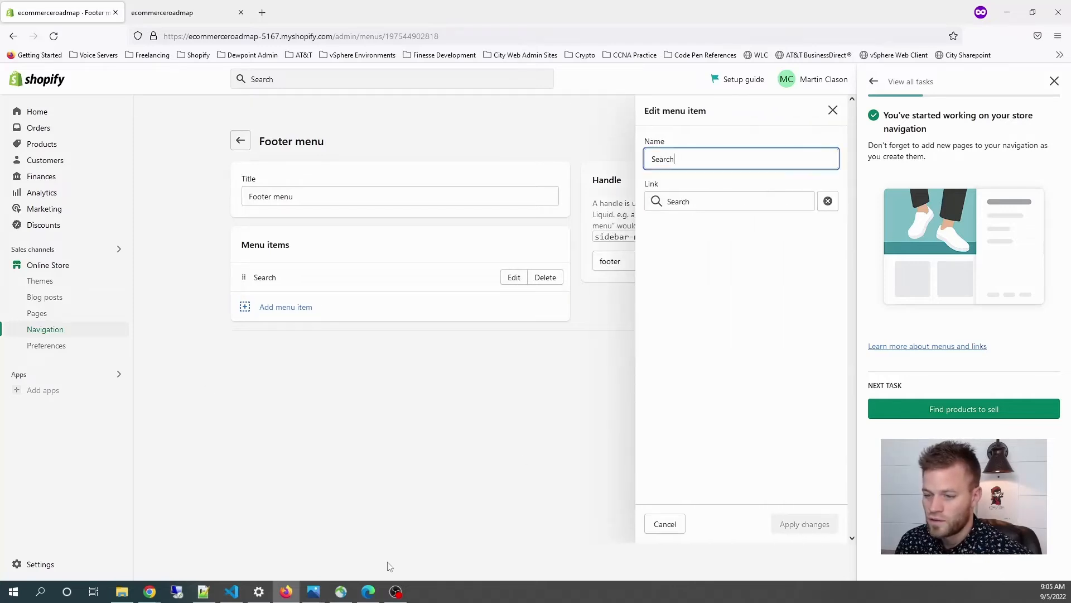
left_click(369, 591)
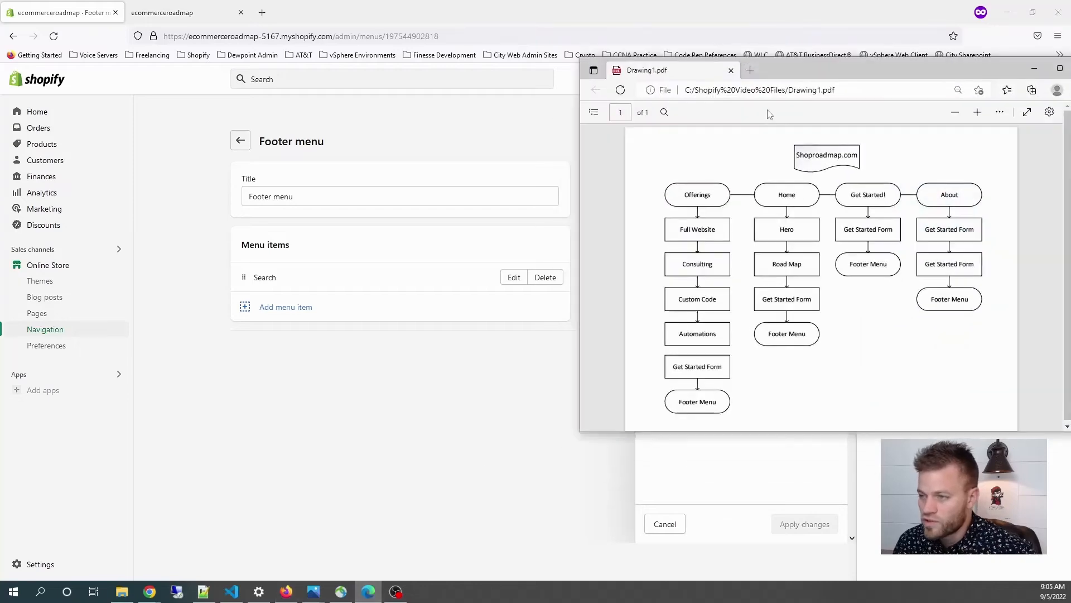
left_click_drag(810, 78, 345, 87)
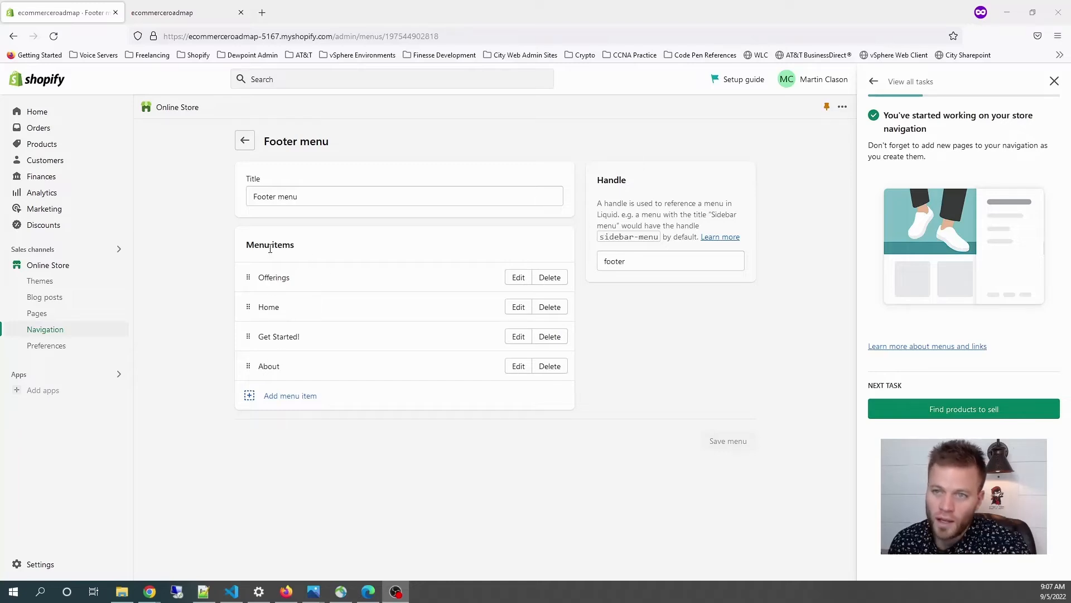
Reload the live storefront and check the menu links in its footer.
left_click(223, 11)
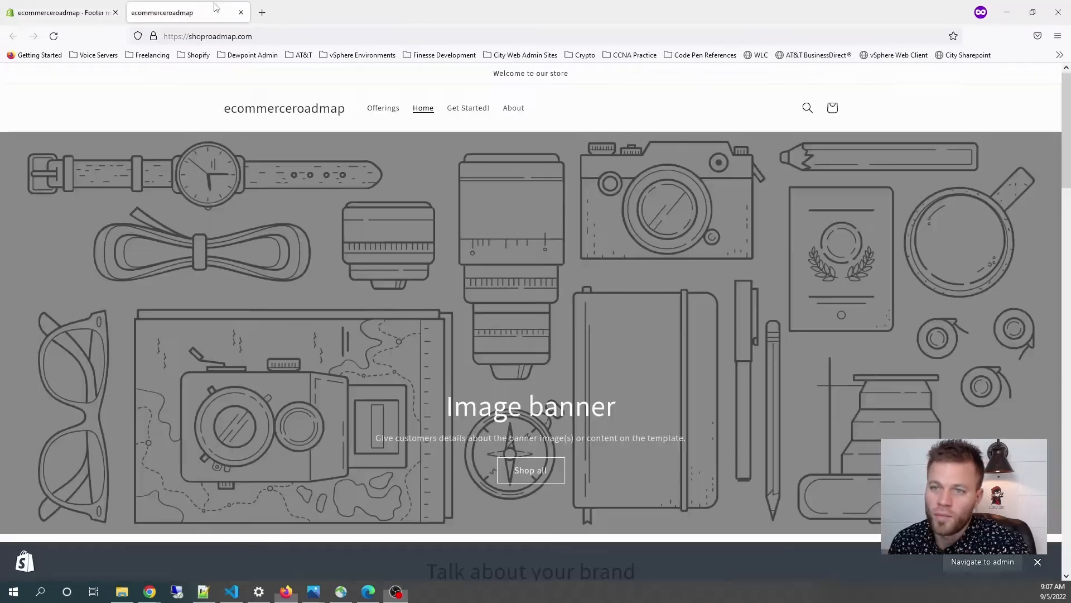
left_click(54, 40)
scroll(1047, 372, "down", 10)
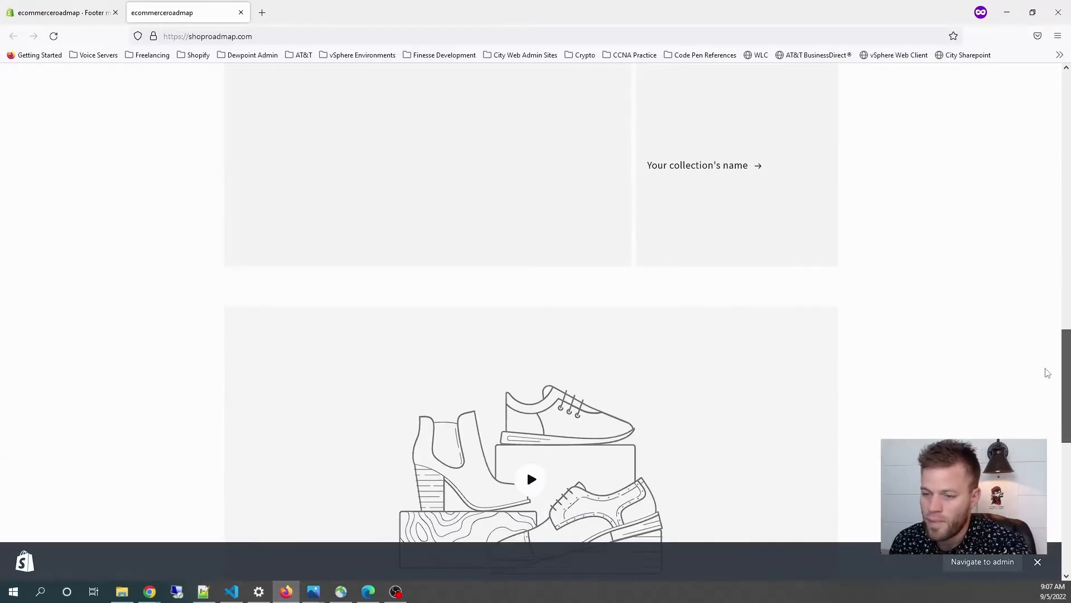
scroll(1048, 373, "down", 10)
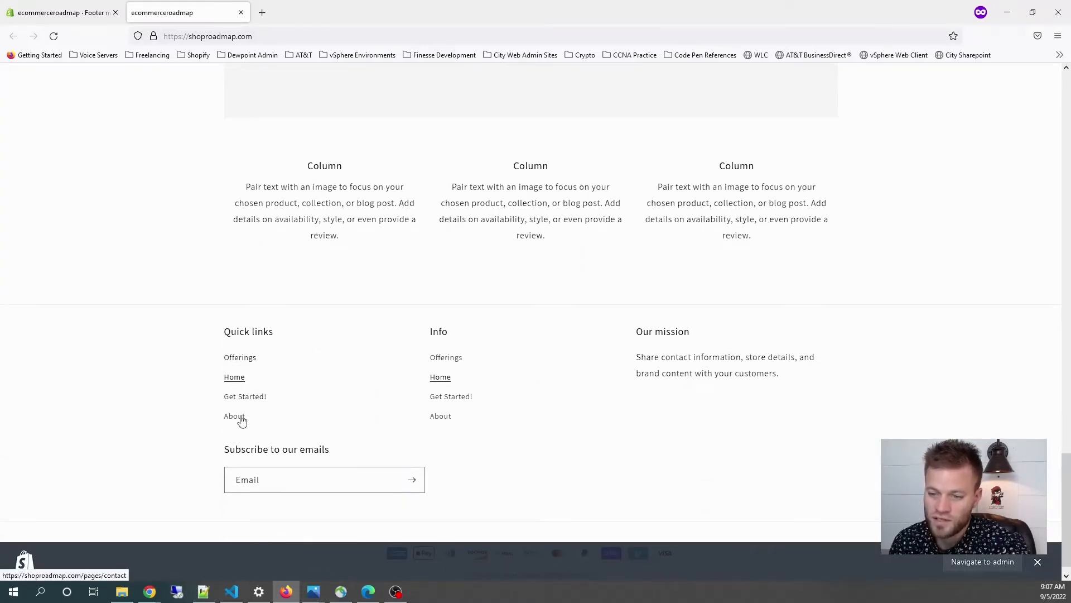
left_click_drag(1066, 508, 1066, 117)
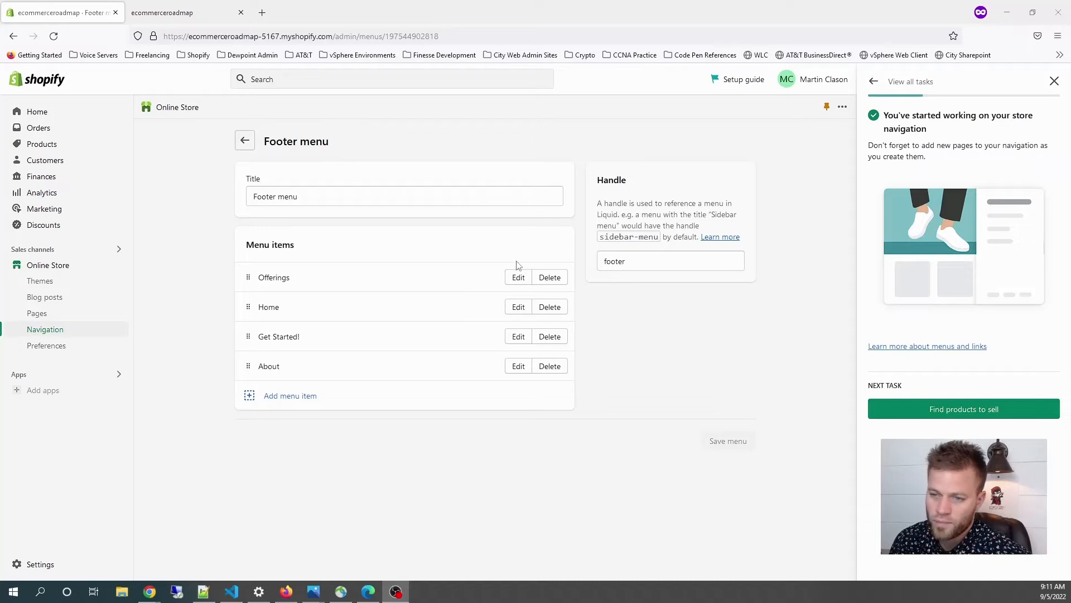
Open the Footer menu's Offerings item for editing and review its name and link against the site map.
left_click(517, 278)
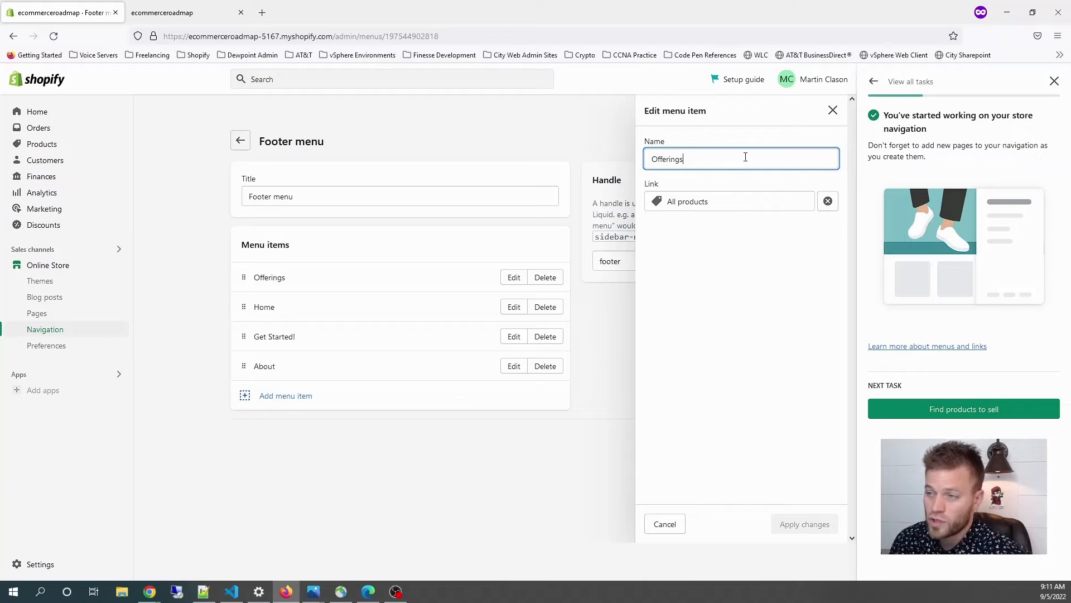
left_click_drag(706, 155, 663, 159)
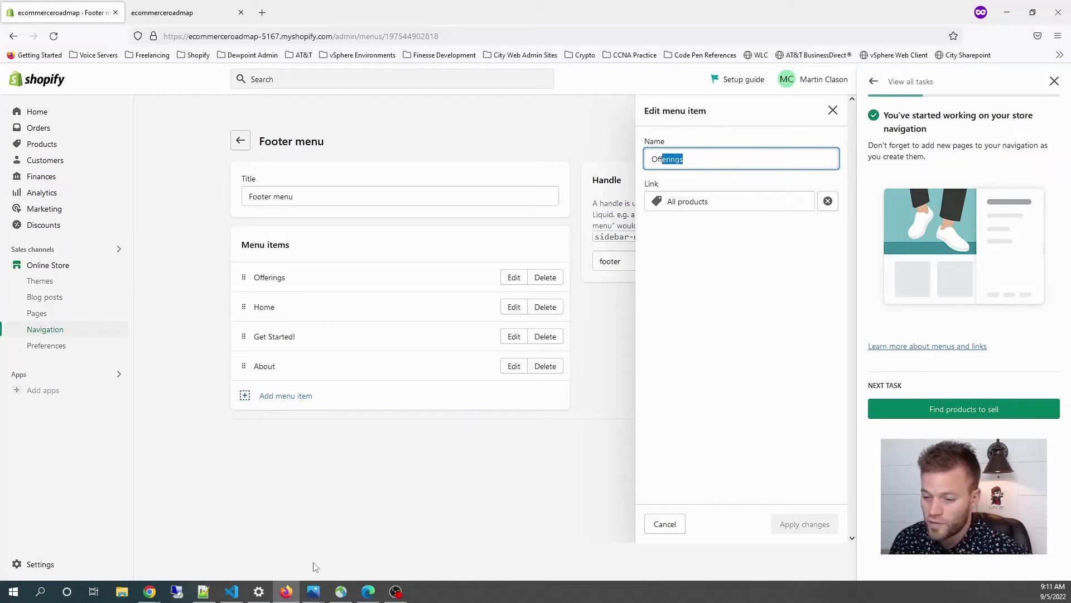
left_click(368, 592)
scroll(333, 336, "down", 1)
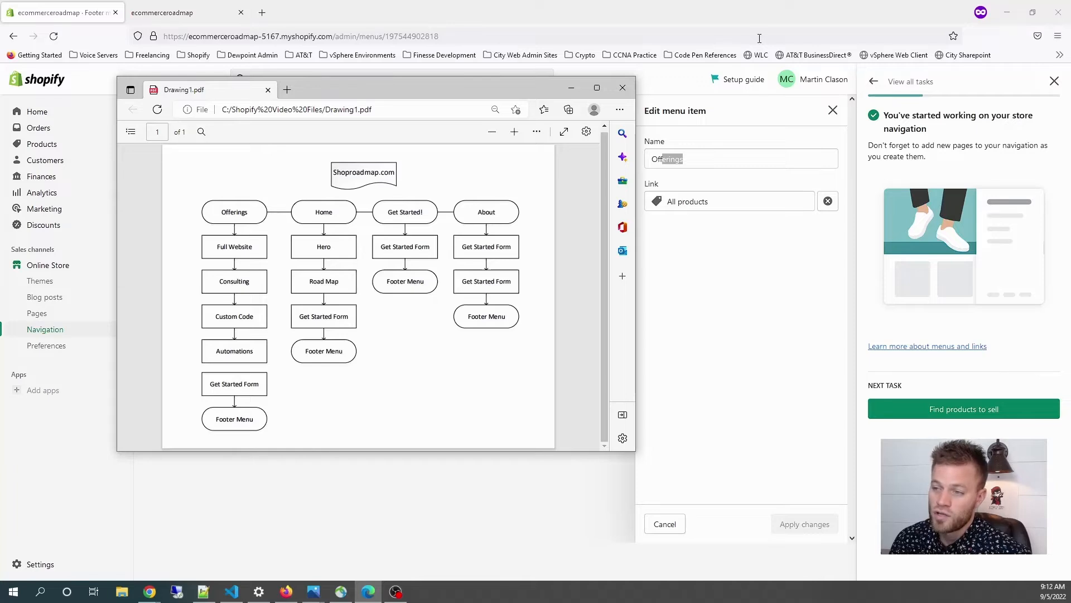
left_click(745, 232)
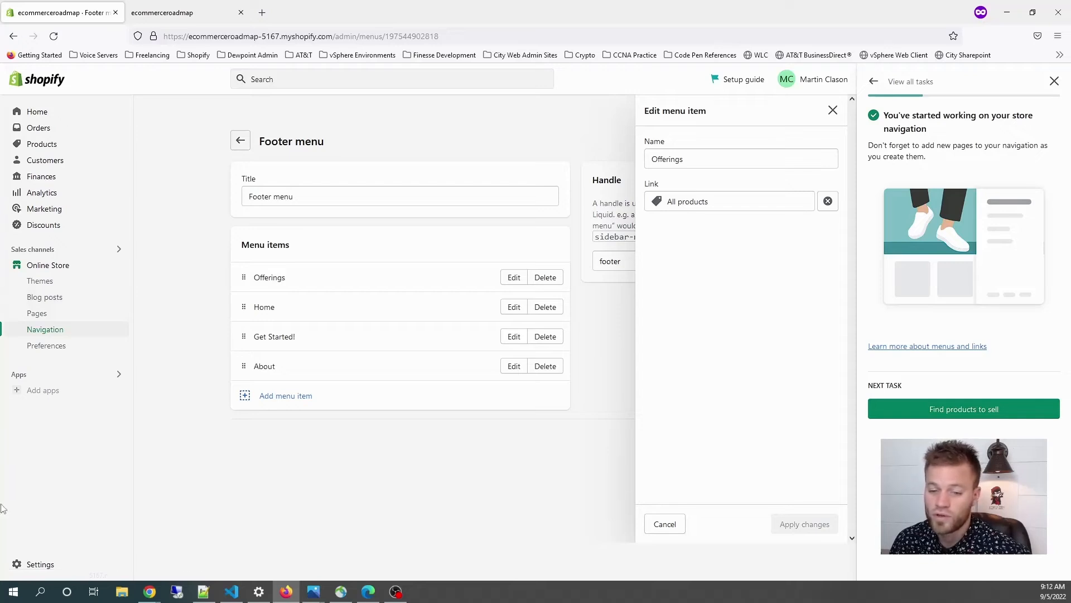
Review the links of the Footer menu's Home, Get Started! and About items, closing each one without changes.
left_click(665, 524)
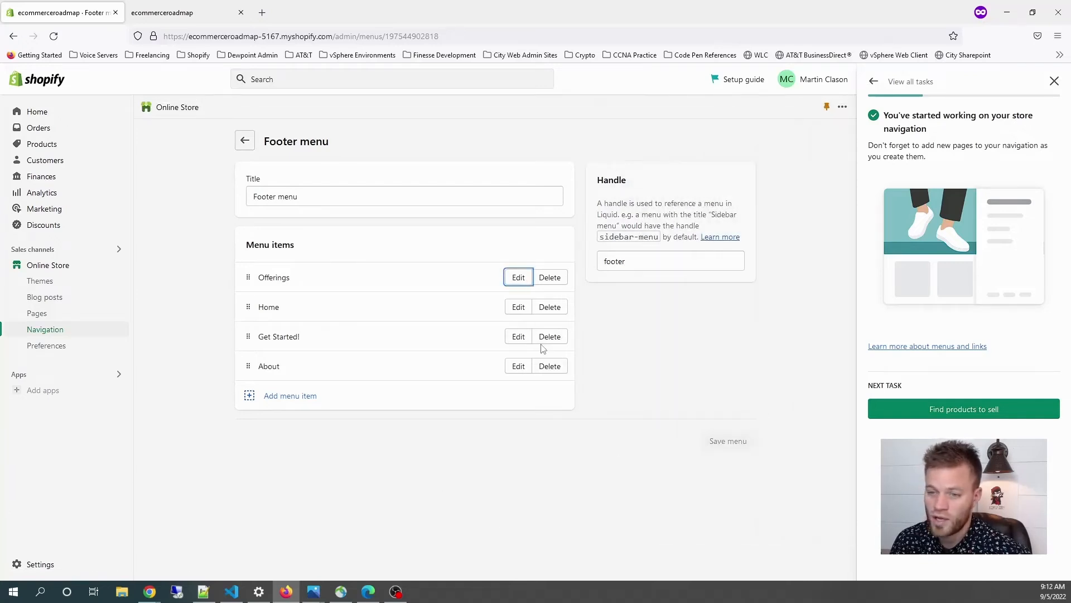
left_click(518, 307)
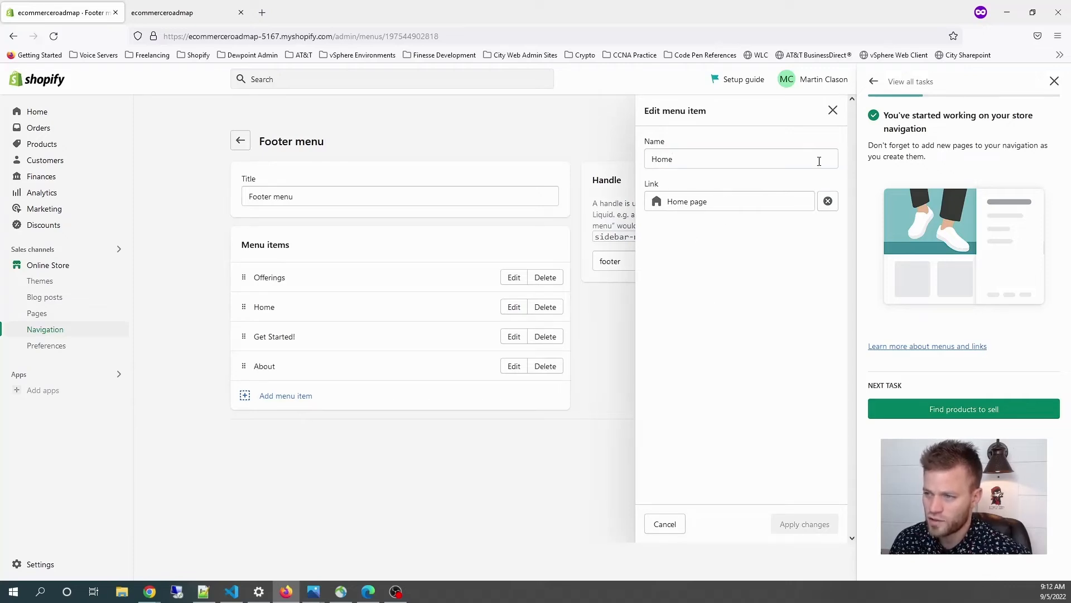
left_click(833, 110)
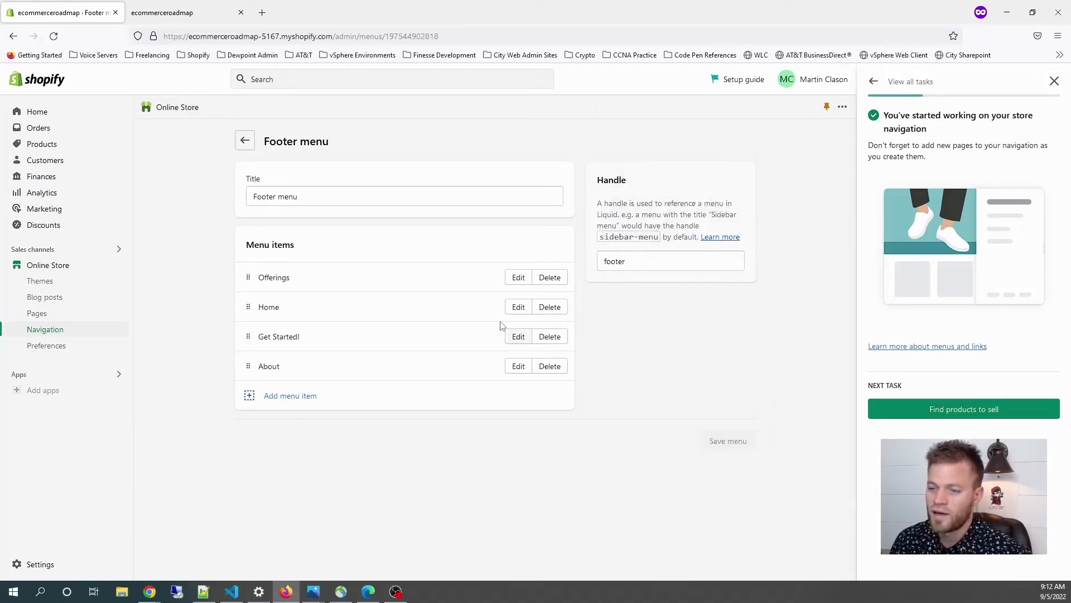
left_click(519, 336)
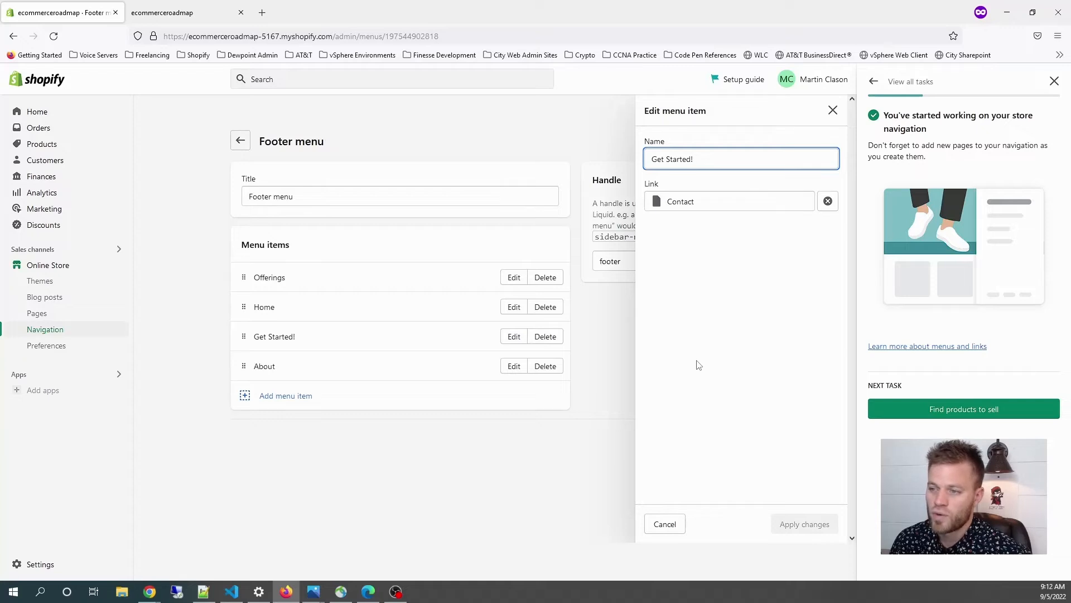
left_click(743, 206)
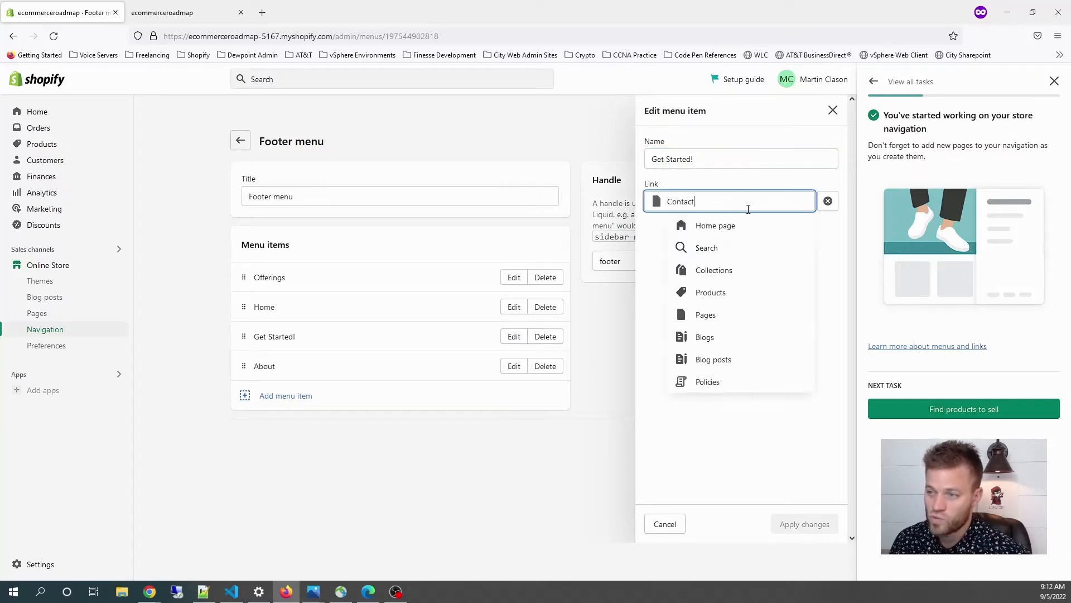
left_click(644, 250)
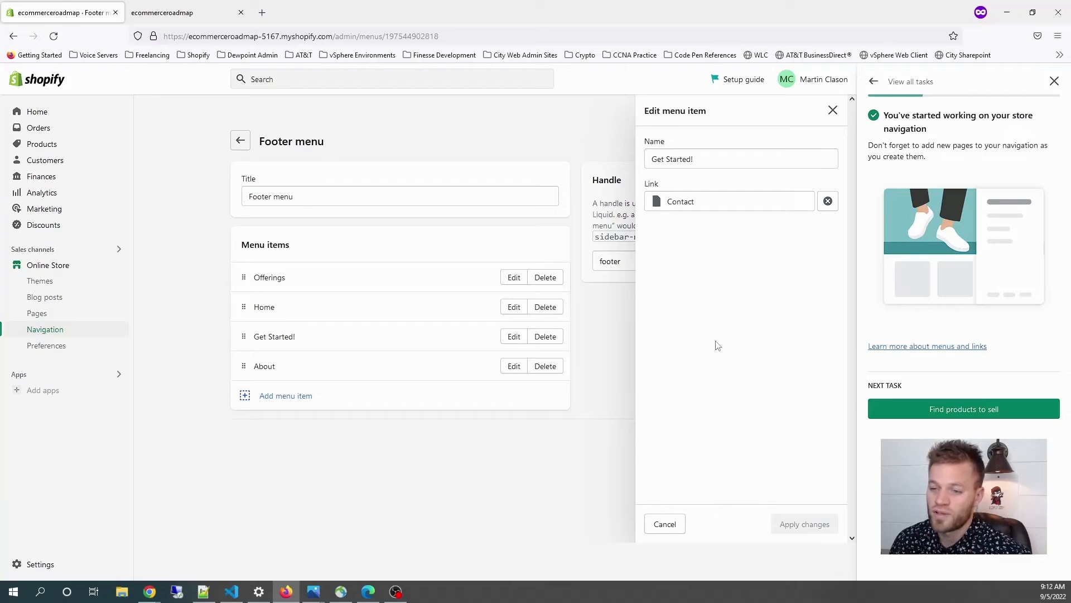
left_click(612, 316)
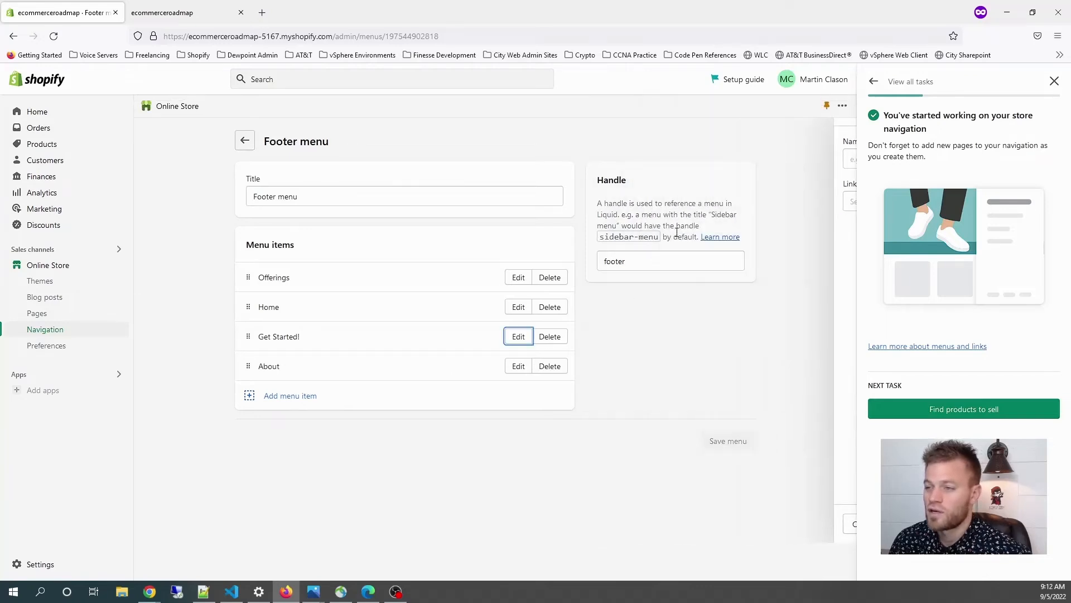
left_click(521, 366)
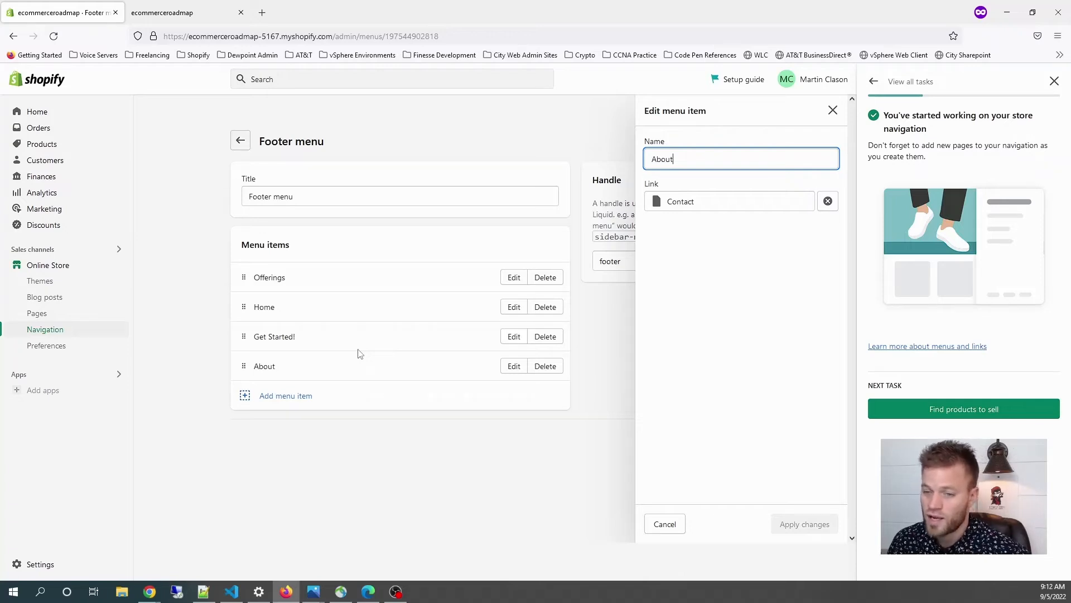
key("Escape")
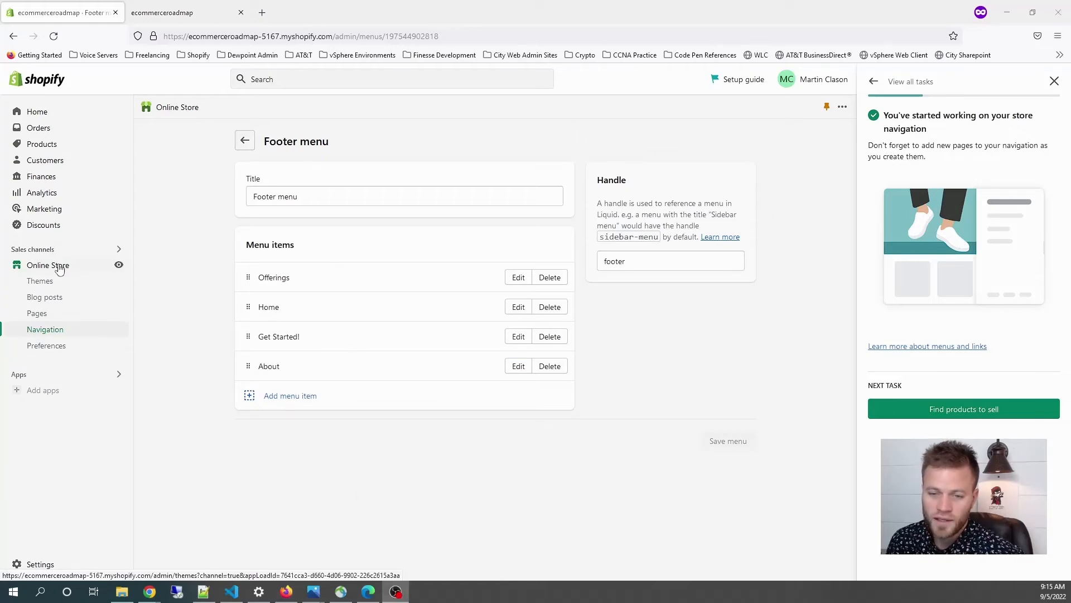
Start a new store page titled About with the content "About Me".
left_click(53, 315)
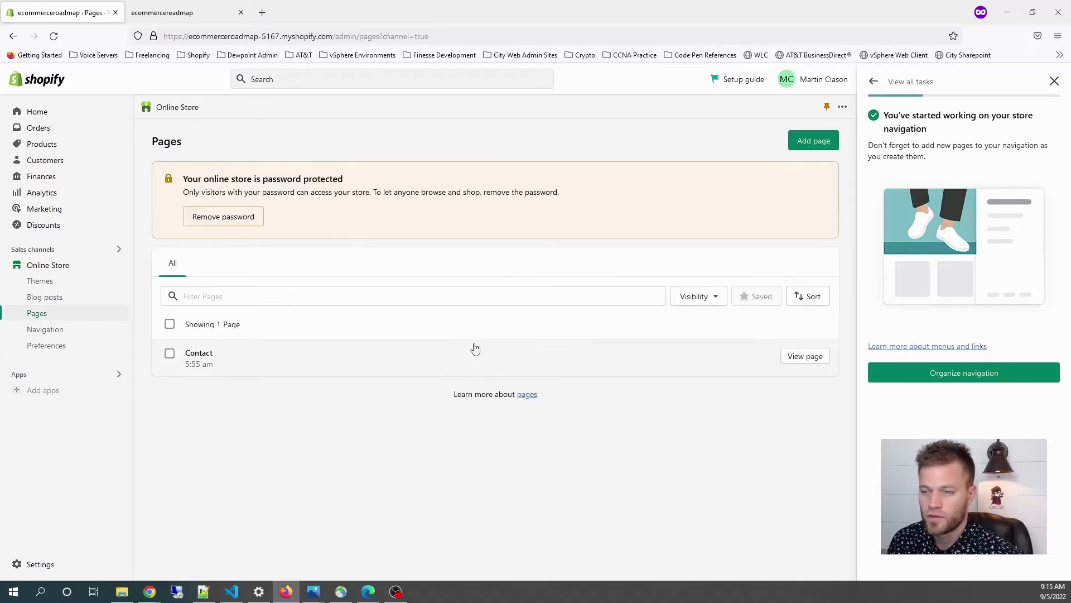
left_click(814, 141)
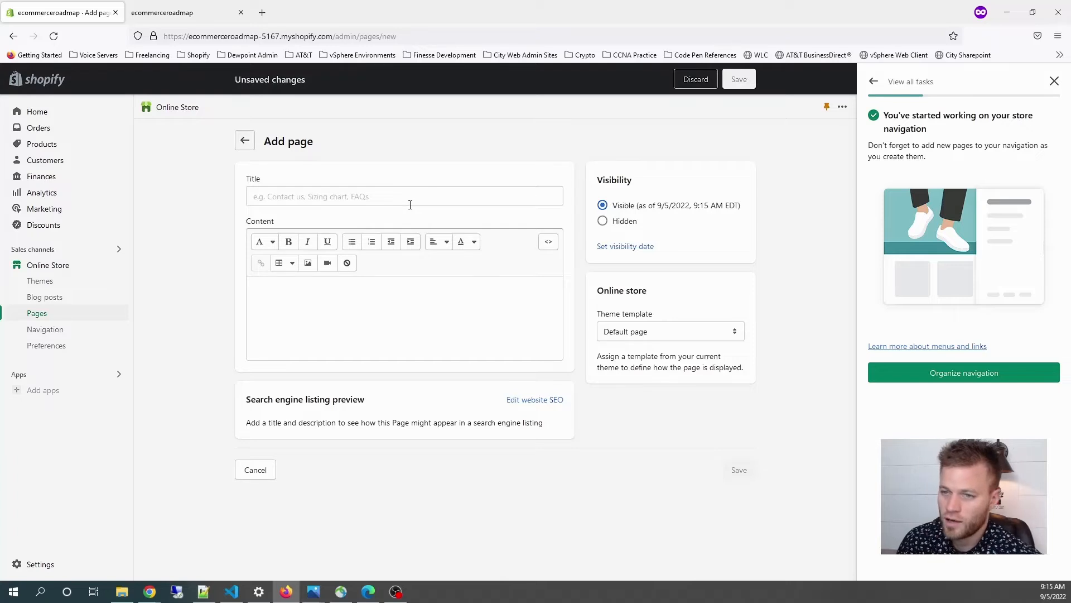
left_click(411, 198)
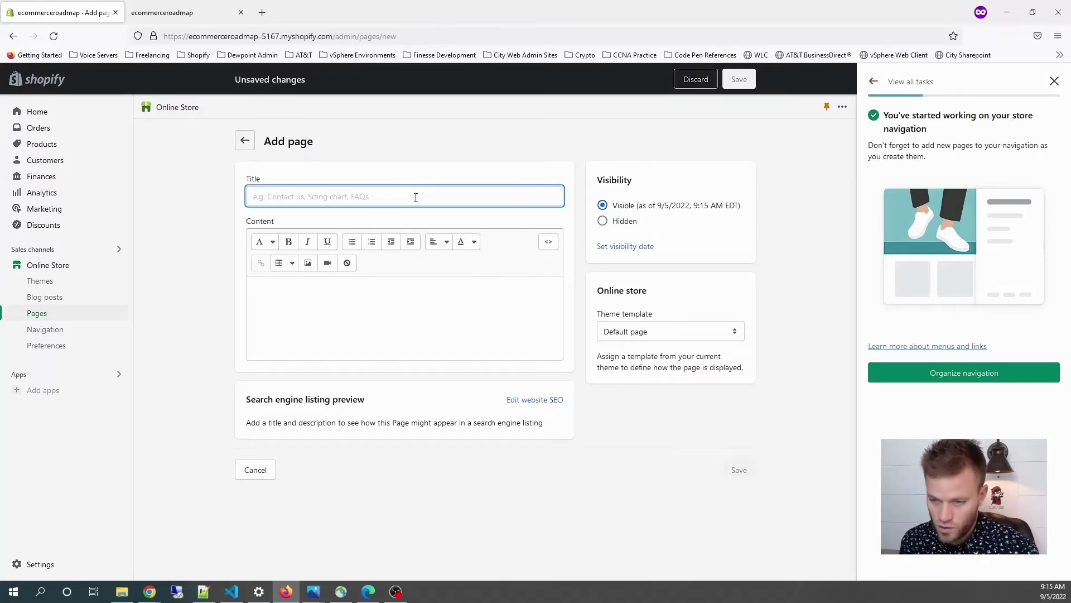
type("About")
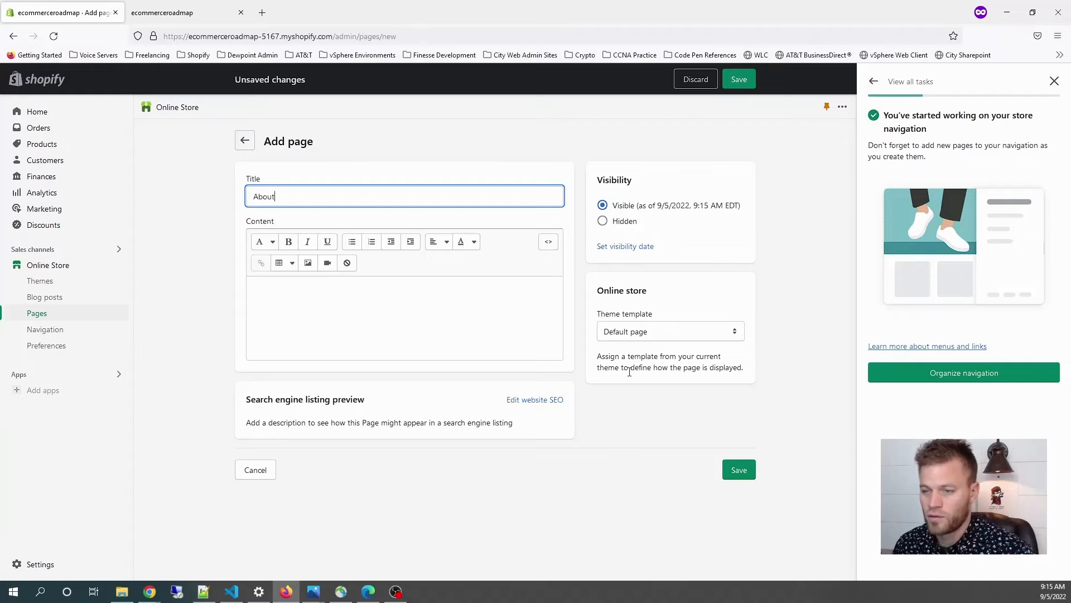
left_click(546, 322)
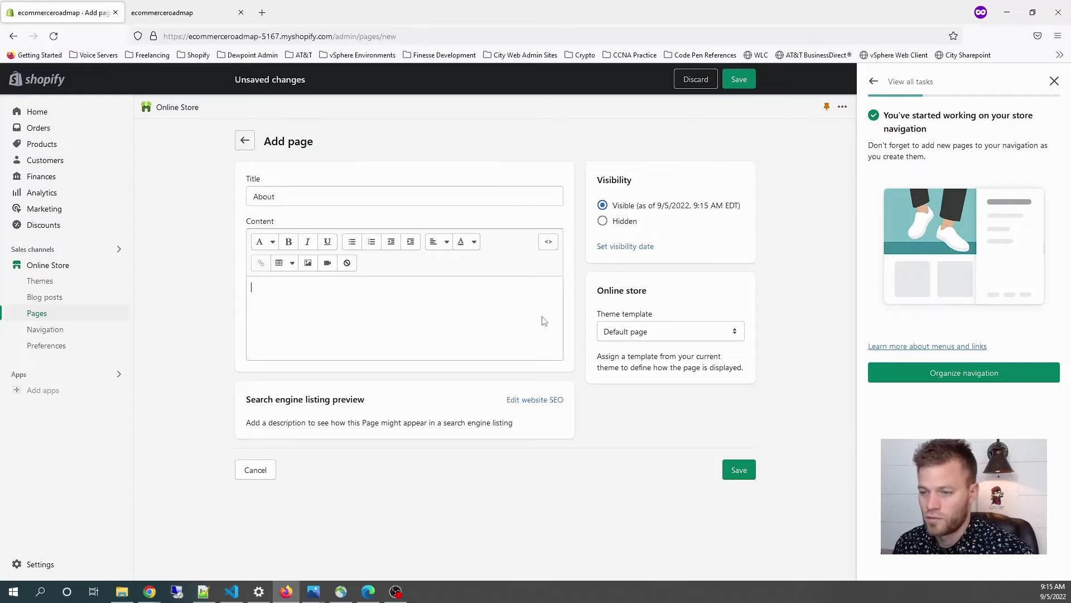
type("About Me")
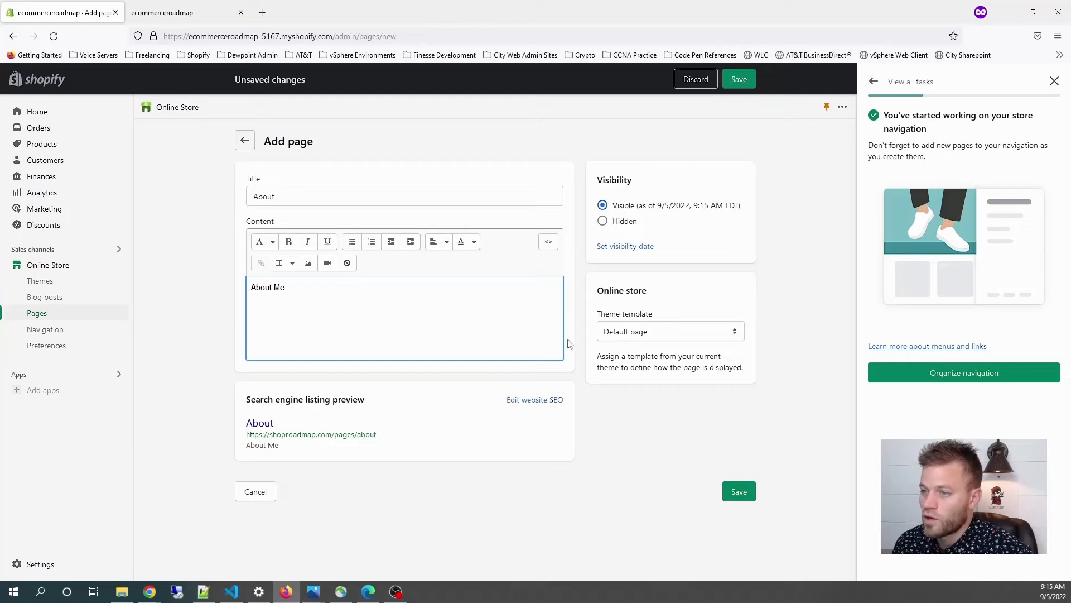
Keep the new page on the Default page theme template and save it.
left_click(737, 335)
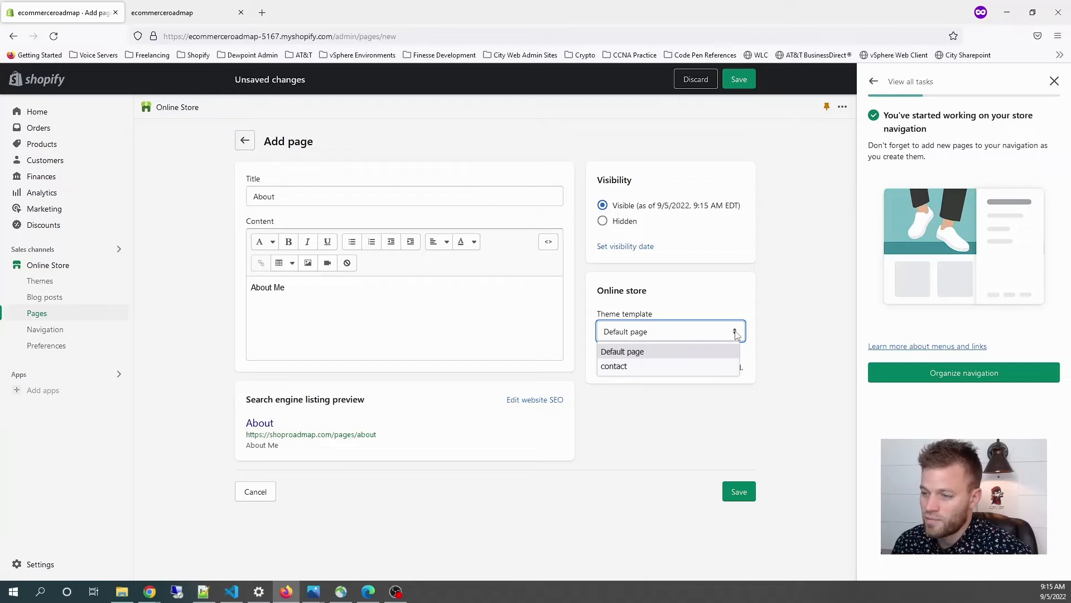
left_click(665, 351)
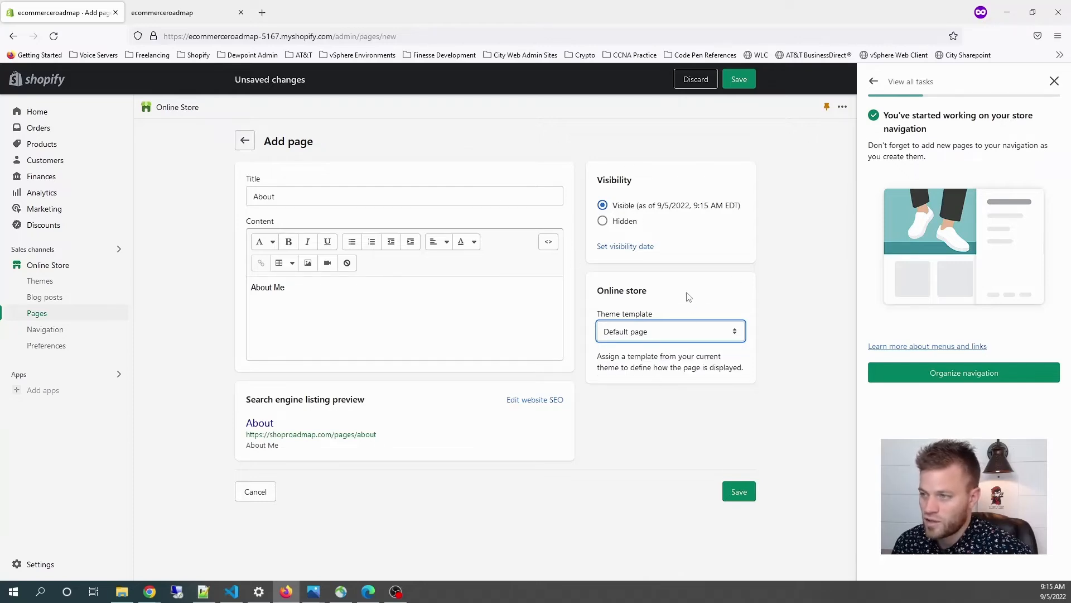
left_click(739, 491)
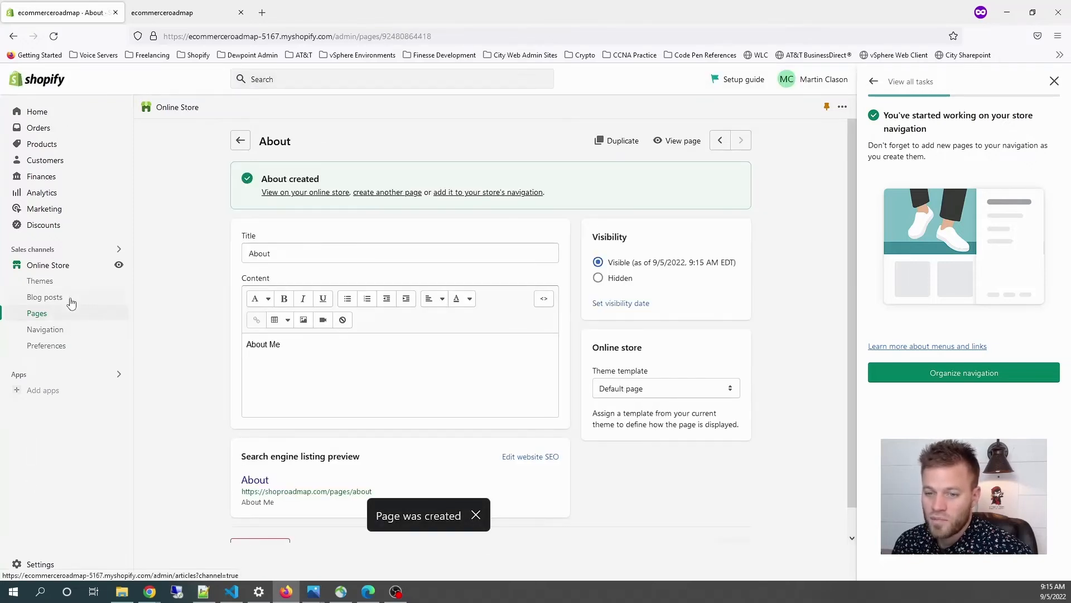
Link the Footer menu's About item to the About page and save the menu.
left_click(54, 333)
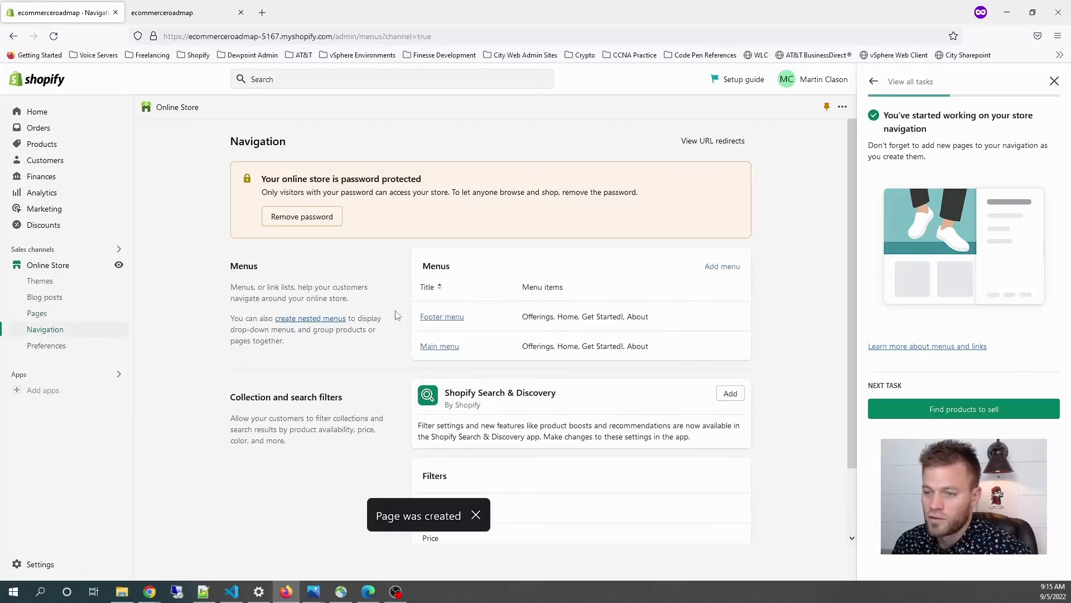
left_click(441, 319)
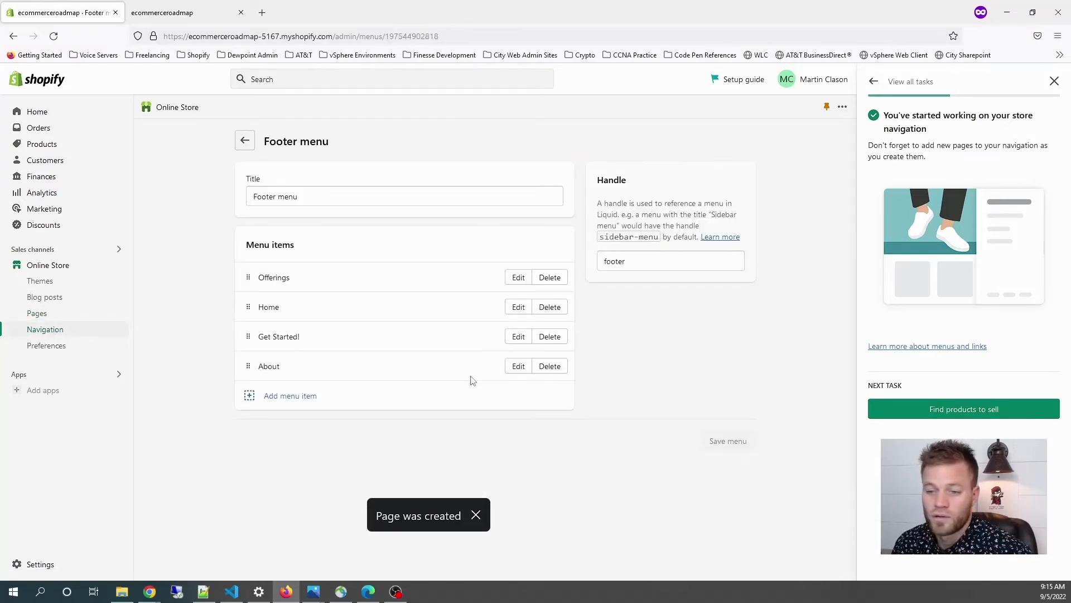
left_click(519, 366)
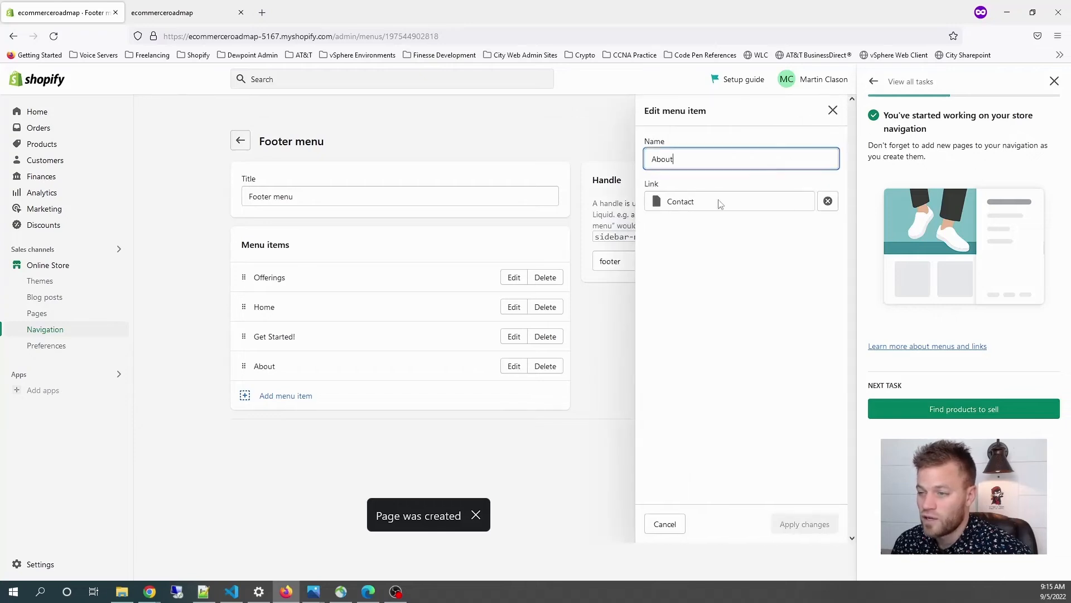
left_click(782, 200)
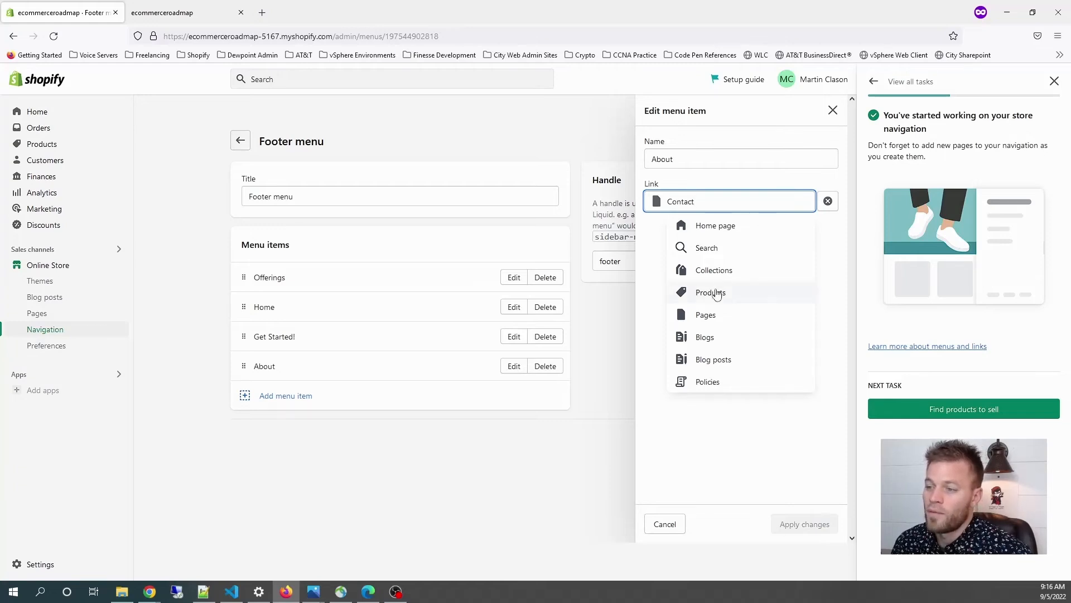
left_click(716, 317)
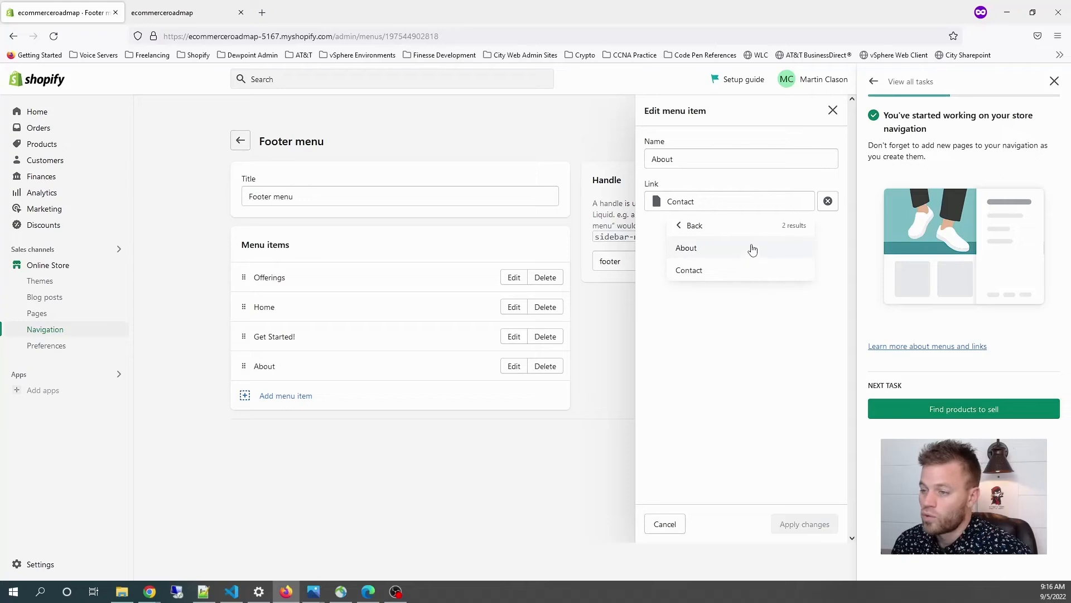
left_click(688, 249)
left_click(800, 525)
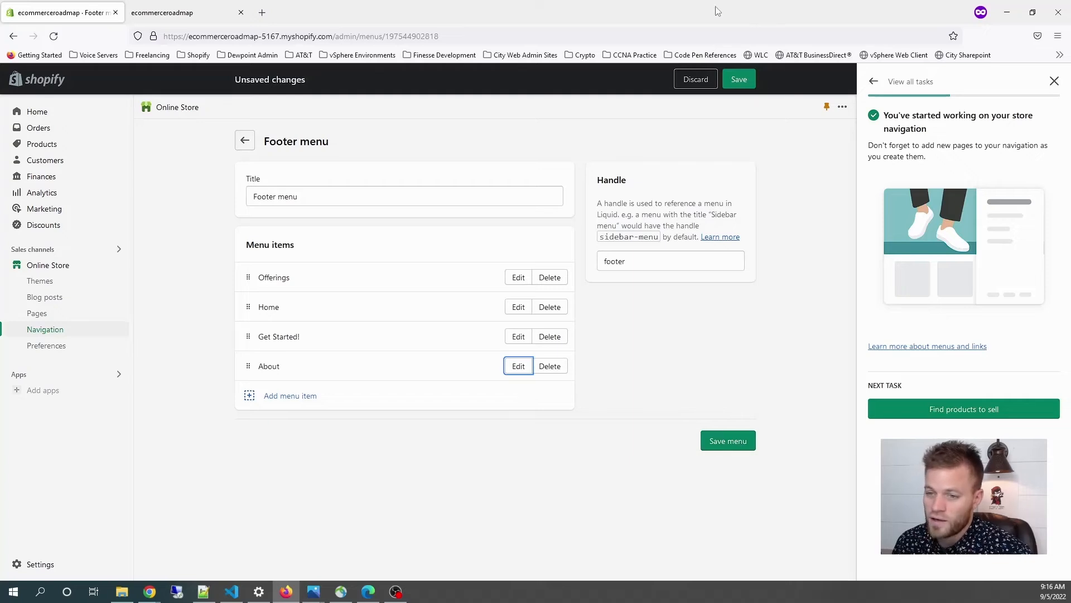
left_click(739, 78)
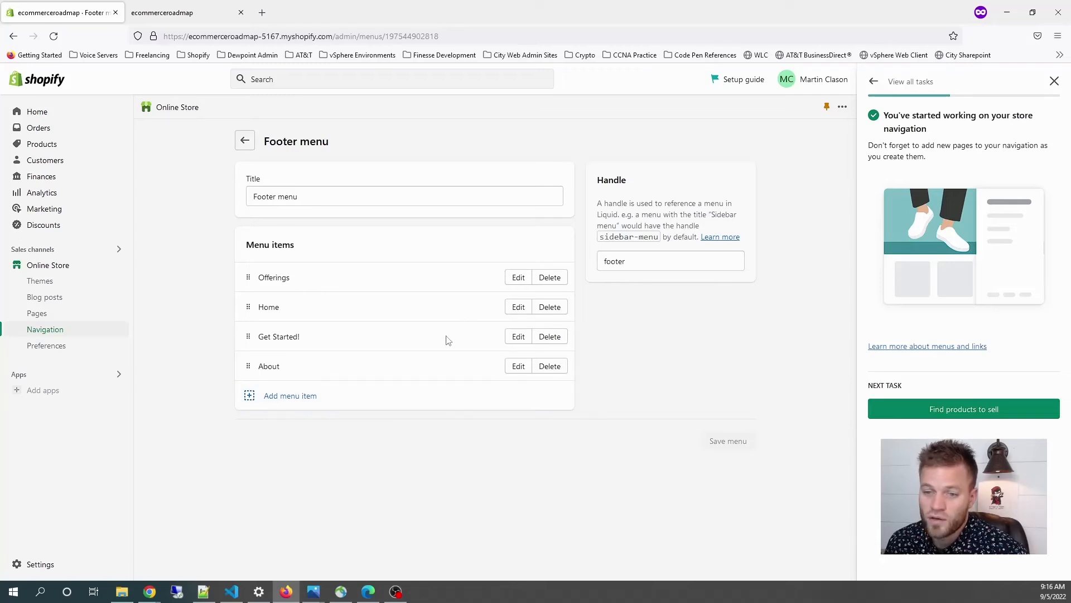
Open the Main menu and review the links of its Offerings, Home and Get Started! items.
left_click(254, 148)
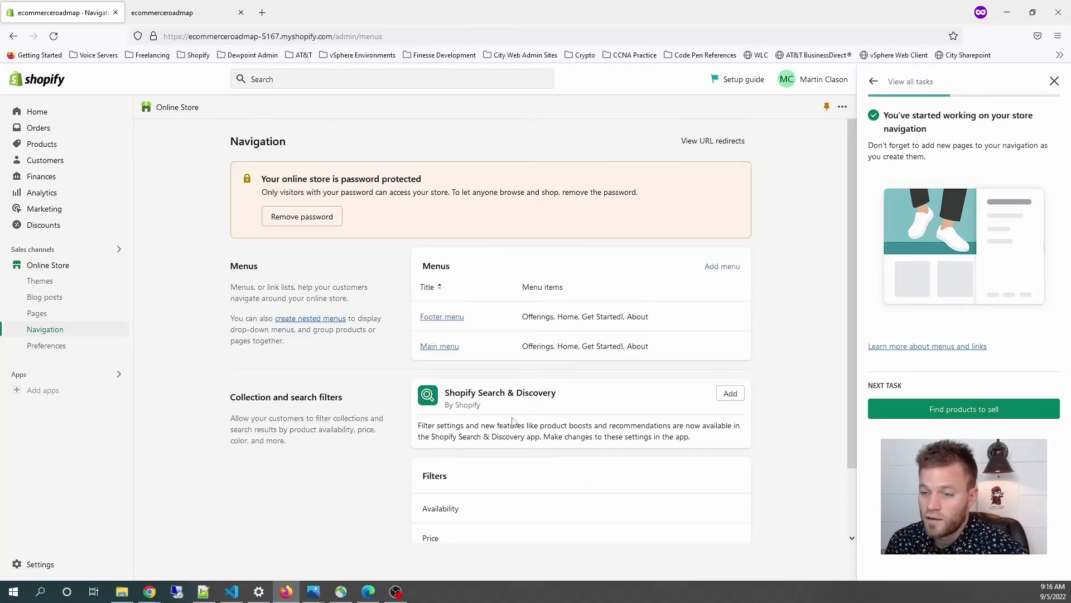
scroll(463, 303, "down", 1)
left_click(451, 290)
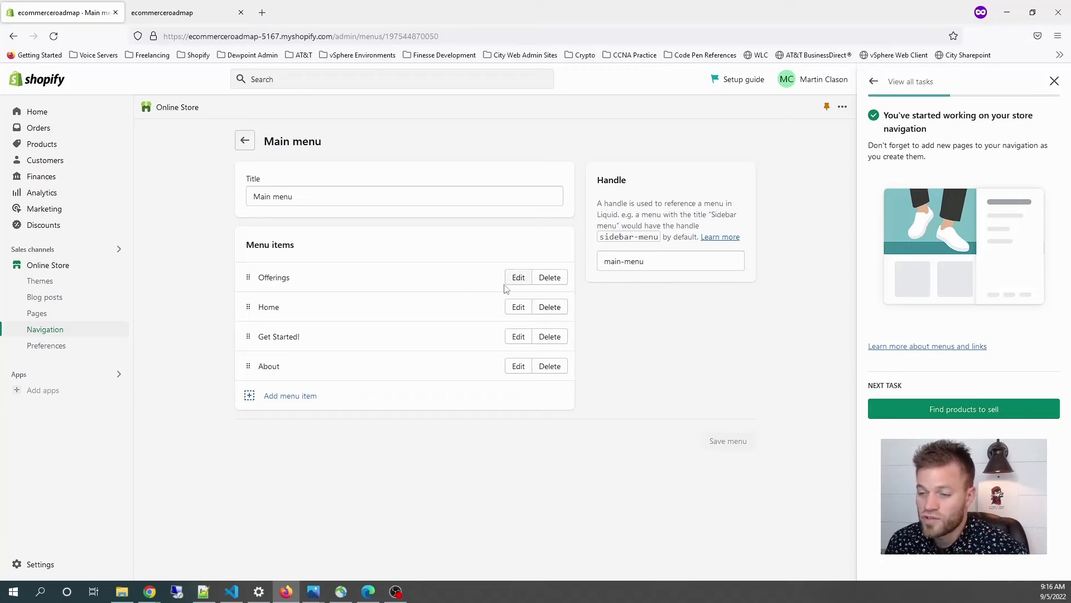
left_click(524, 282)
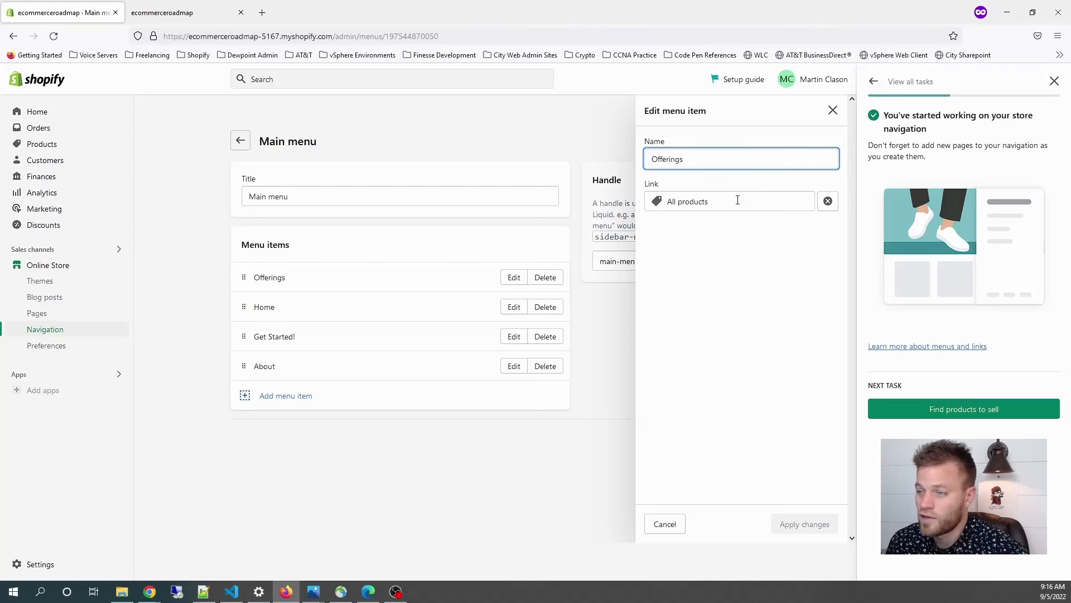
left_click(832, 110)
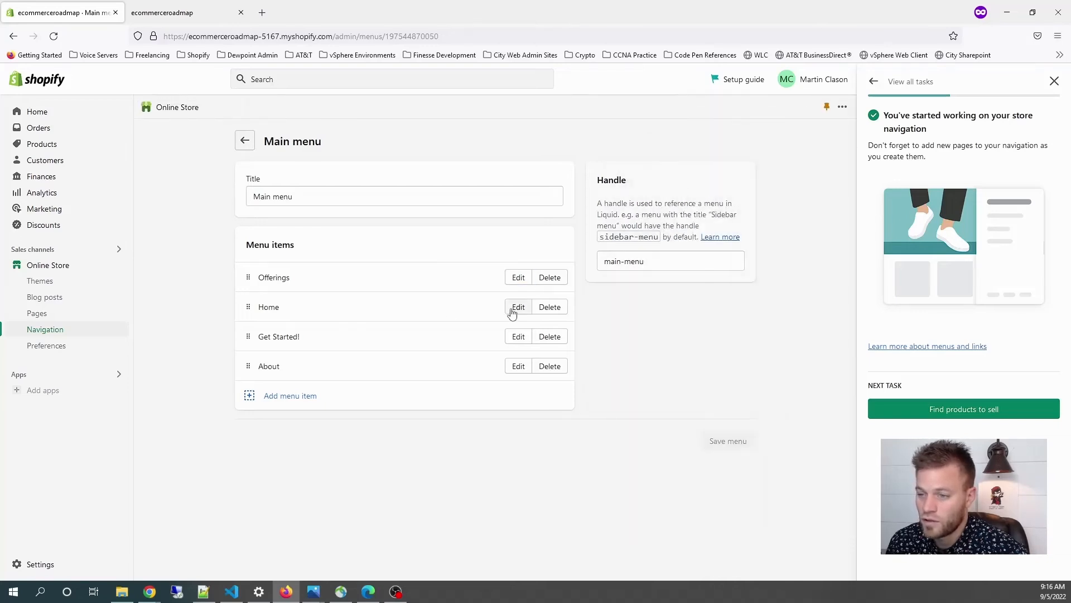
left_click(519, 307)
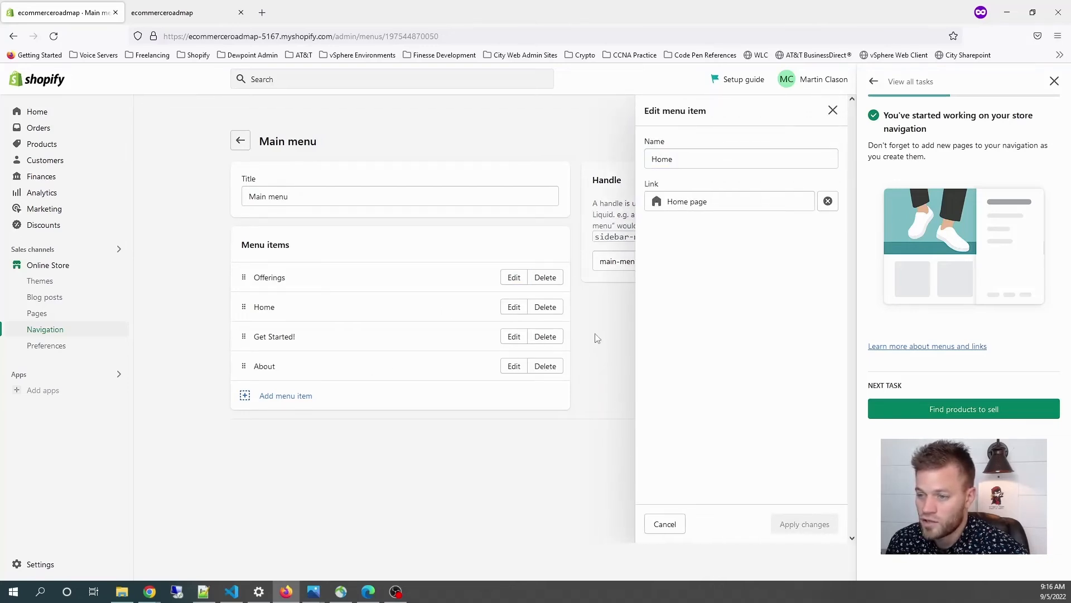
left_click(596, 338)
left_click(514, 337)
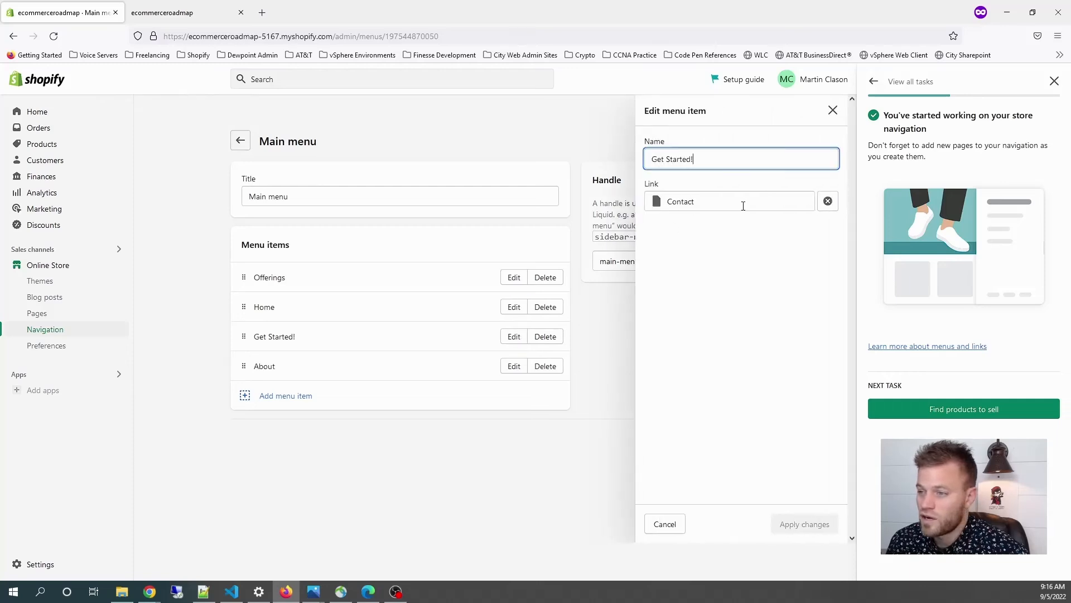
left_click(780, 196)
left_click(614, 330)
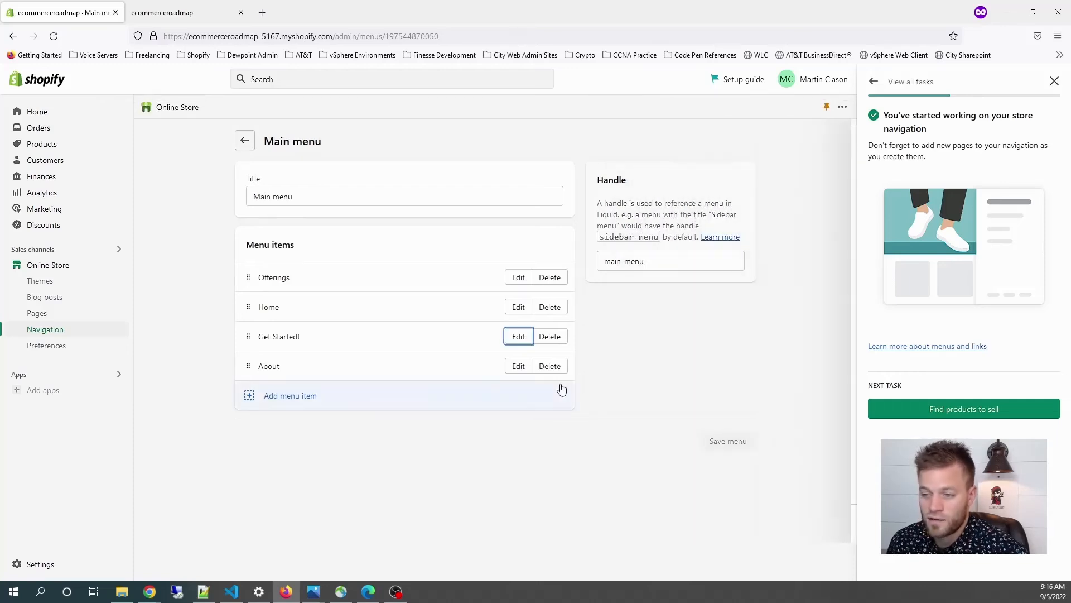
Link the Main menu's About item to the About page and save the menu.
left_click(518, 366)
left_click(733, 203)
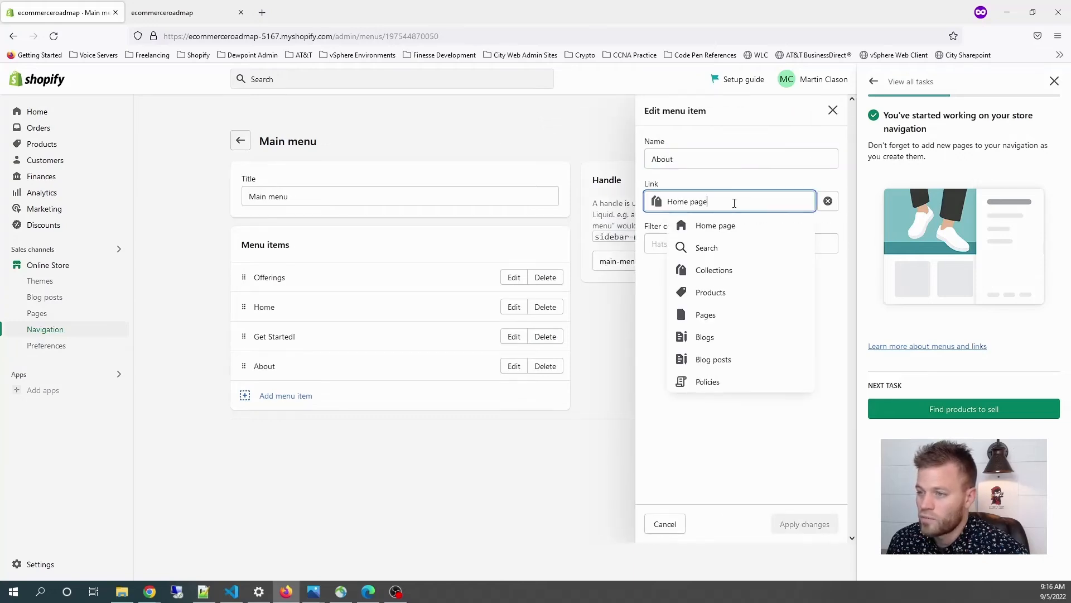
left_click(725, 314)
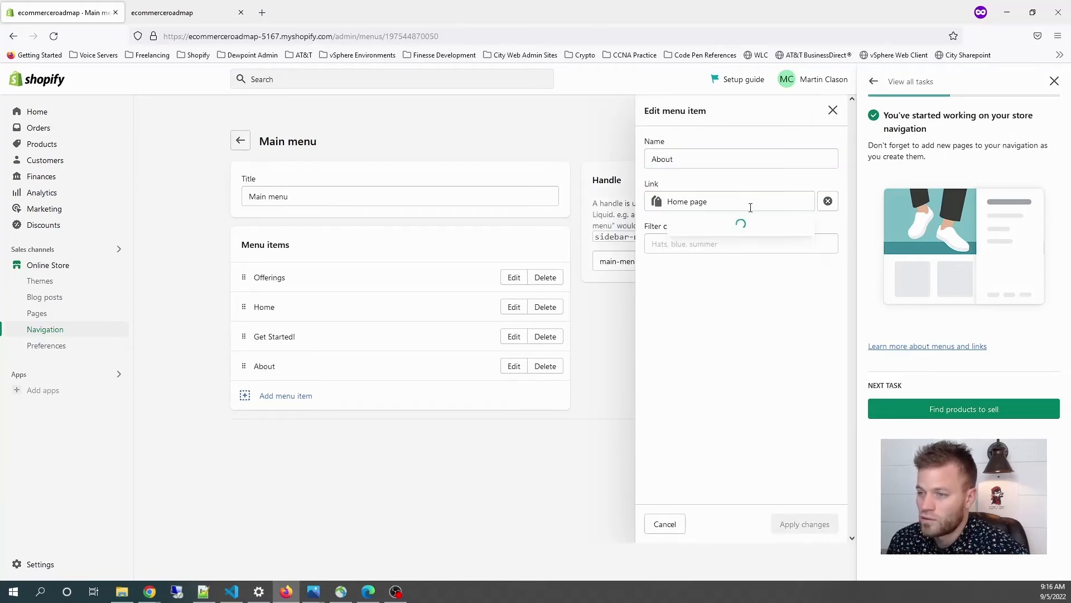
left_click(692, 253)
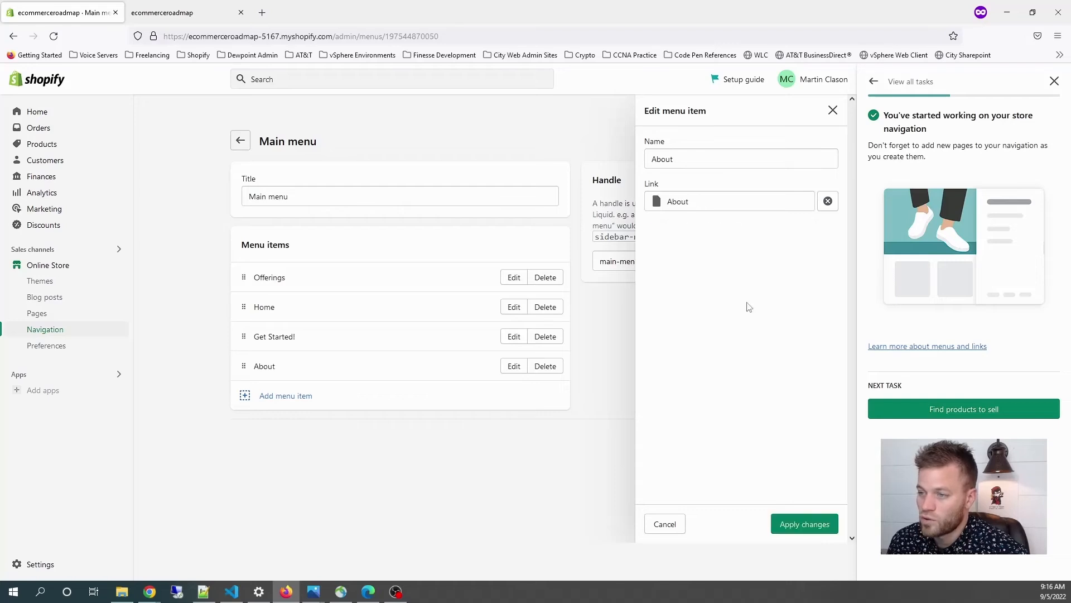
left_click(794, 524)
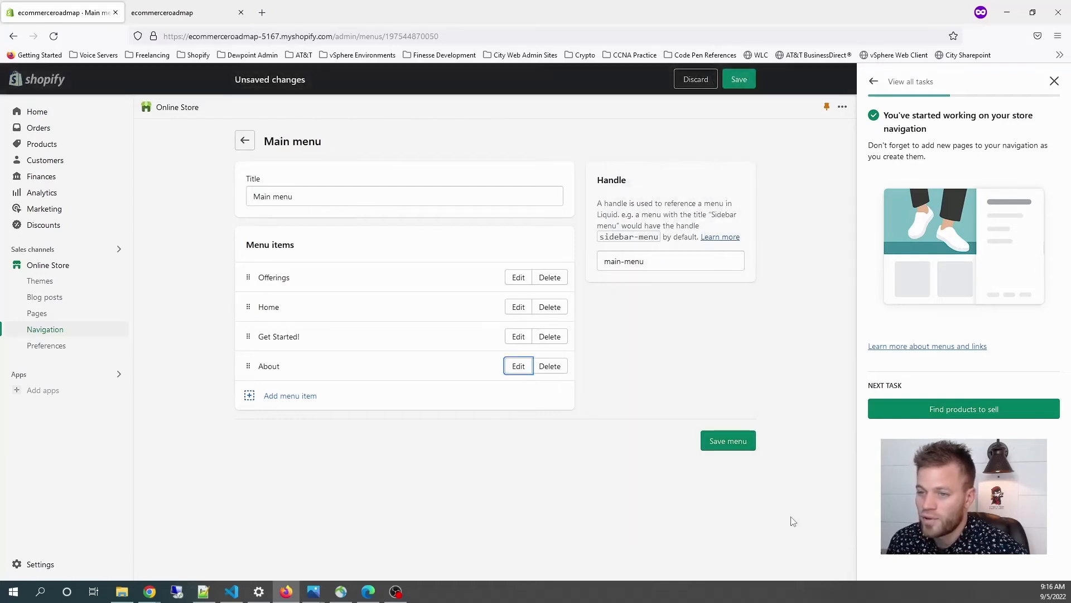
left_click(737, 444)
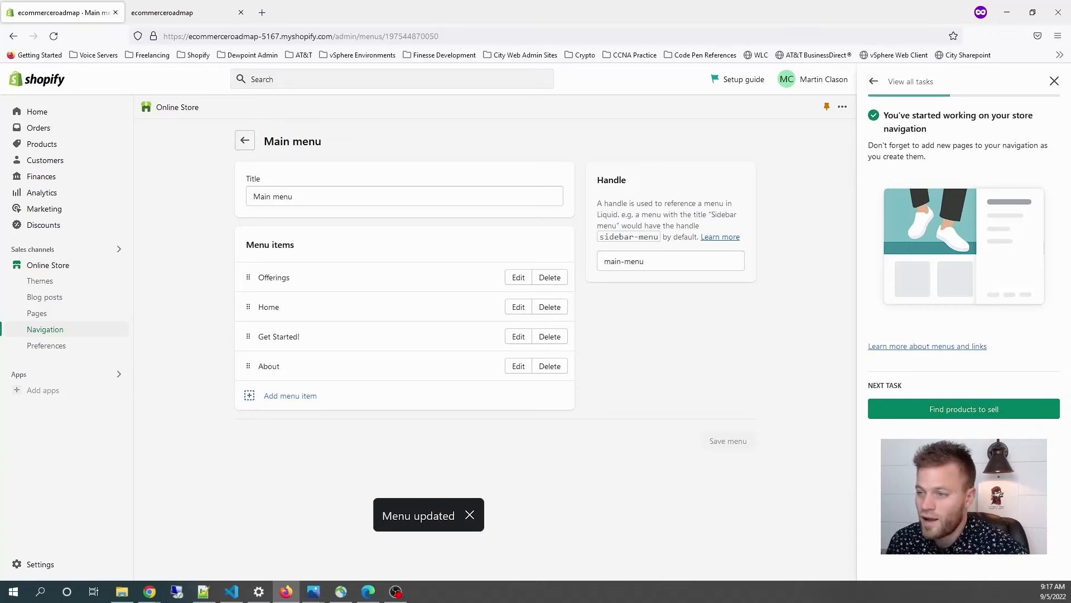
Reload the live storefront and check the header links for Offerings, Home, Get Started!, About and the store logo.
left_click(119, 265)
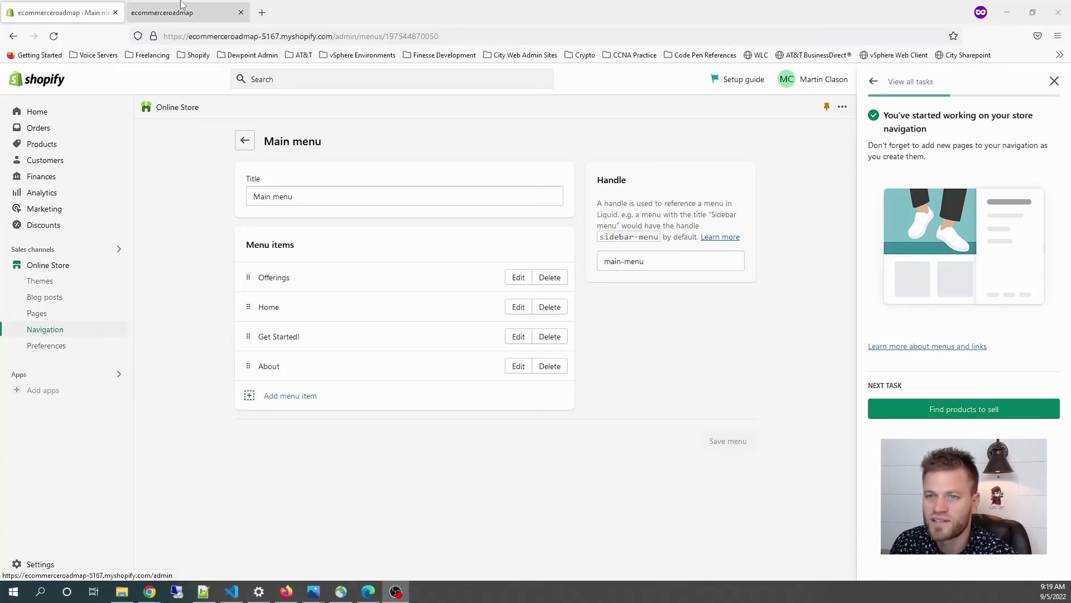
left_click(53, 36)
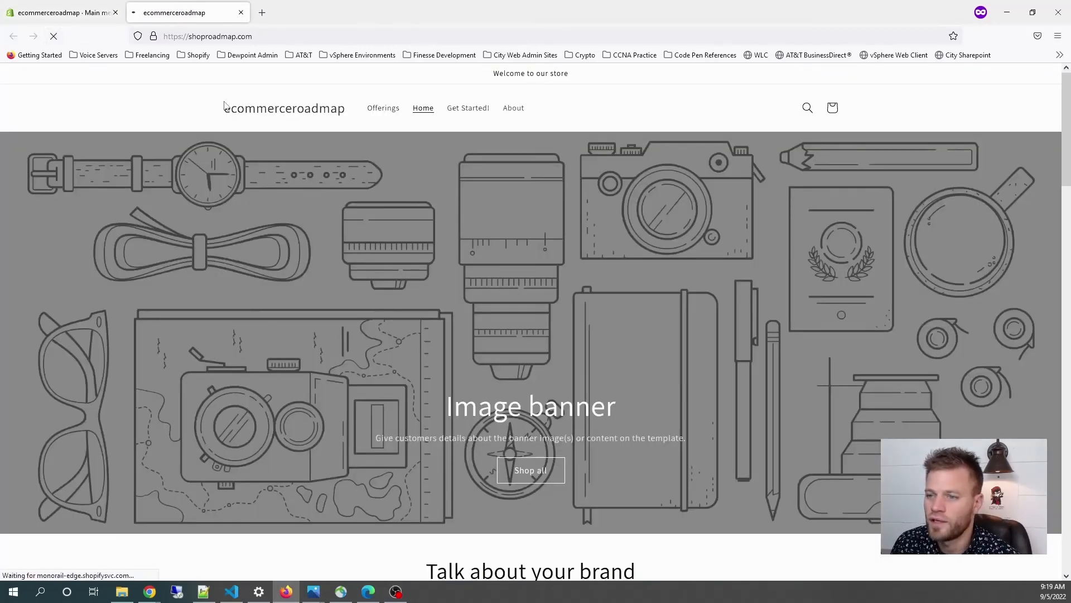
left_click(377, 109)
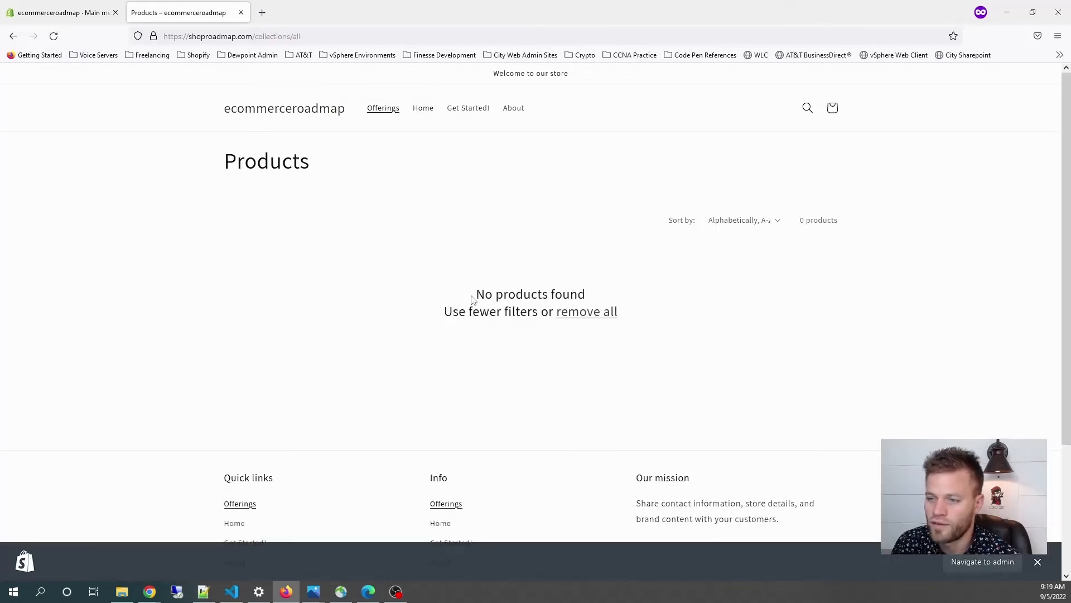
scroll(476, 317, "down", 3)
scroll(476, 317, "up", 3)
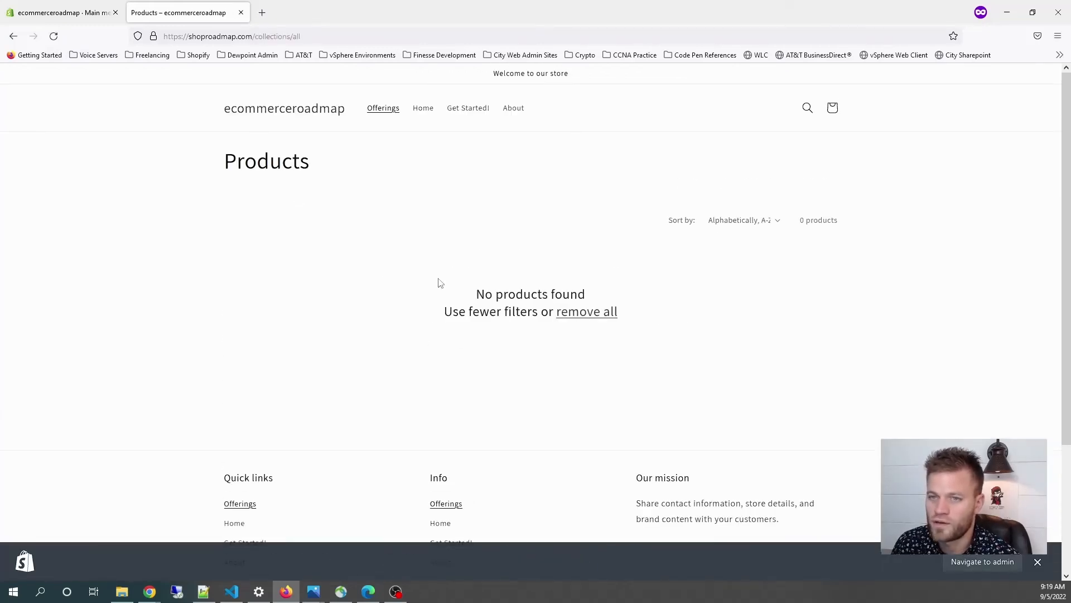
left_click(428, 111)
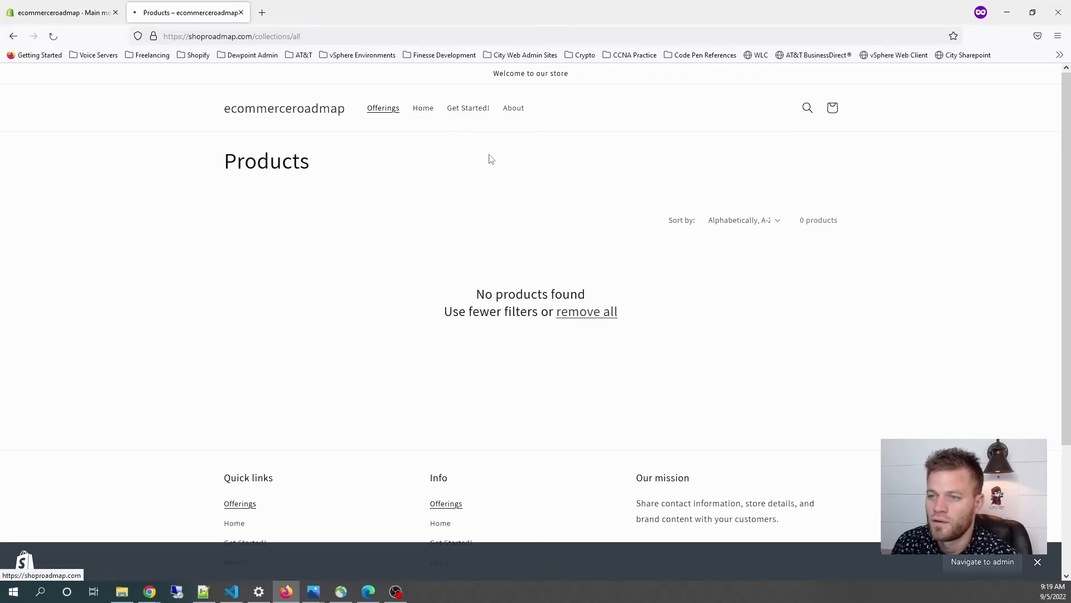
left_click(475, 113)
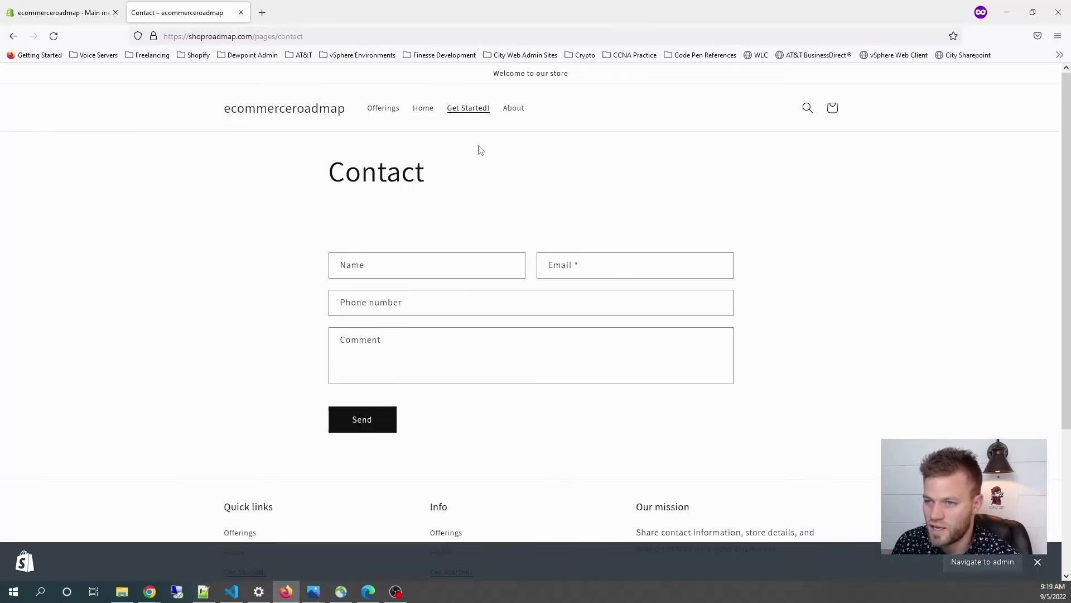
left_click(514, 108)
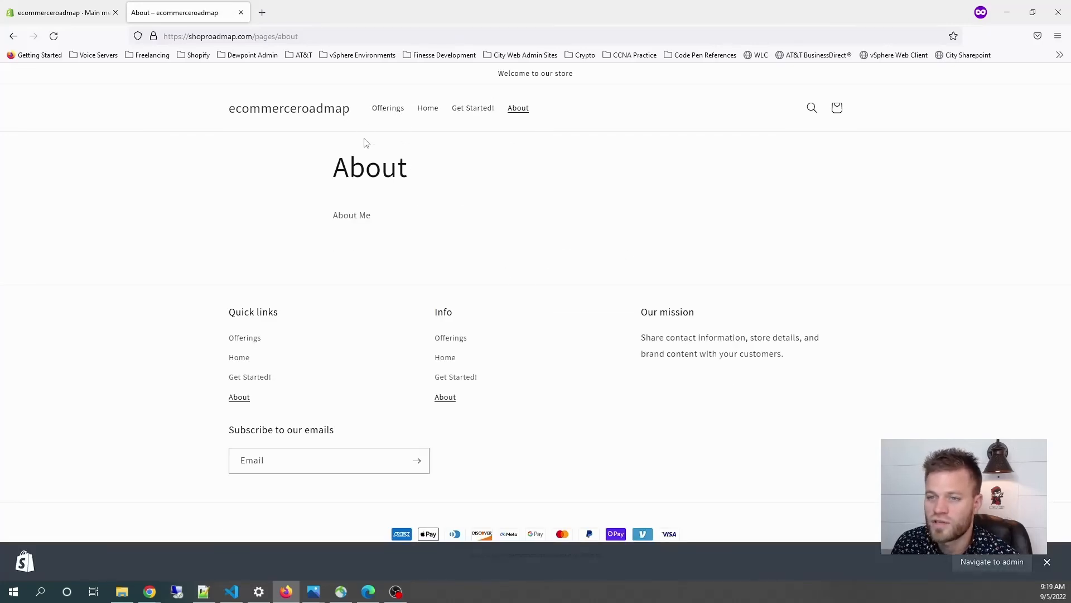
left_click(317, 115)
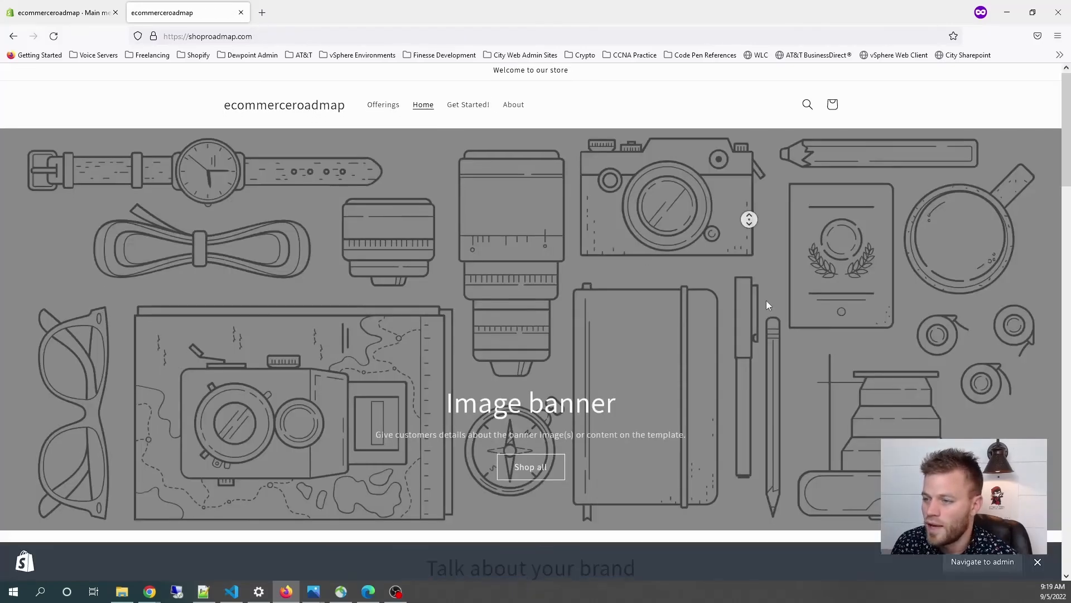
Check the storefront footer's Quick links for Offerings, Home, Get Started! and About.
scroll(763, 362, "down", 15)
scroll(613, 468, "down", 1)
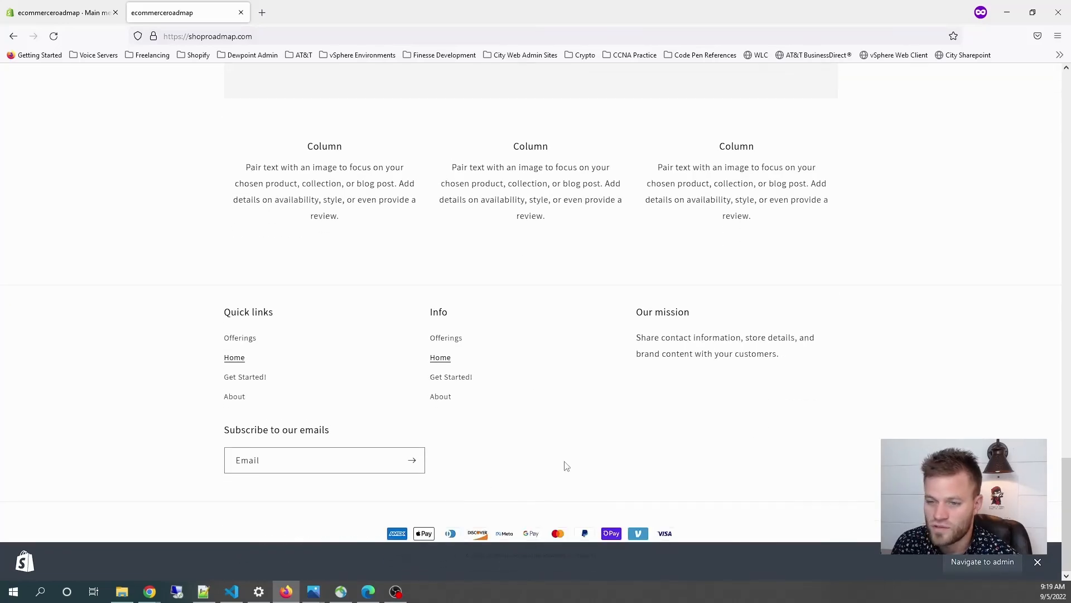
left_click(232, 340)
middle_click(785, 258)
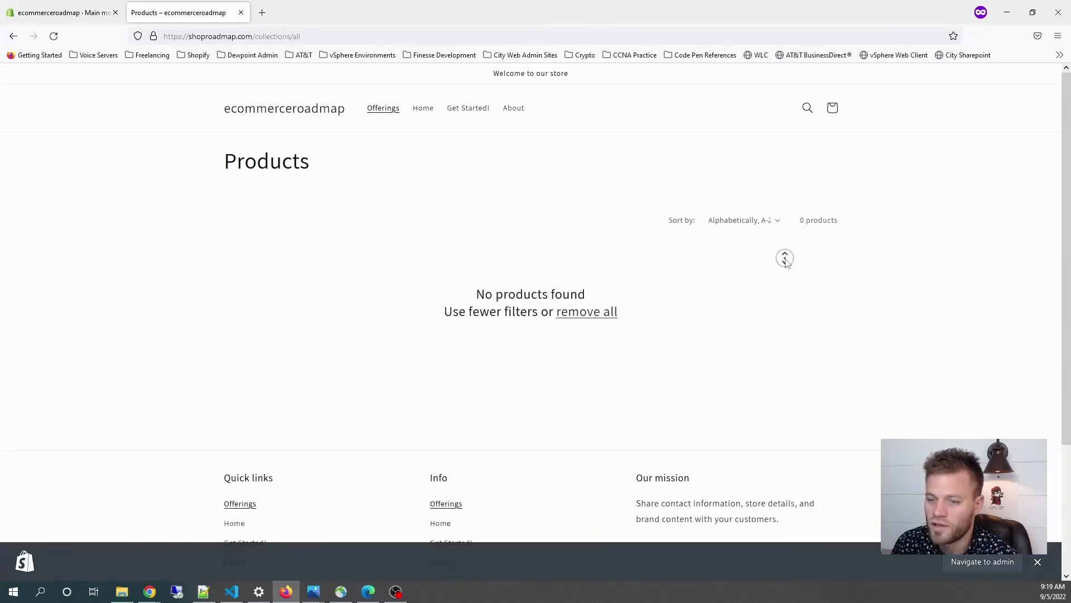
scroll(785, 259, "down", 3)
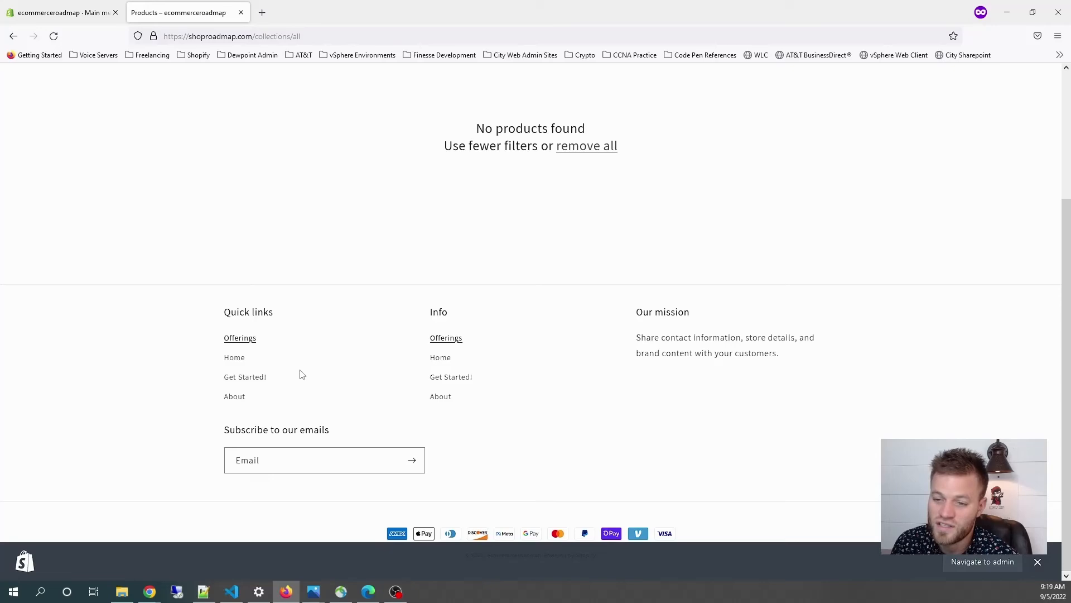
left_click(234, 358)
middle_click(723, 308)
scroll(723, 308, "down", 3)
scroll(723, 308, "down", 10)
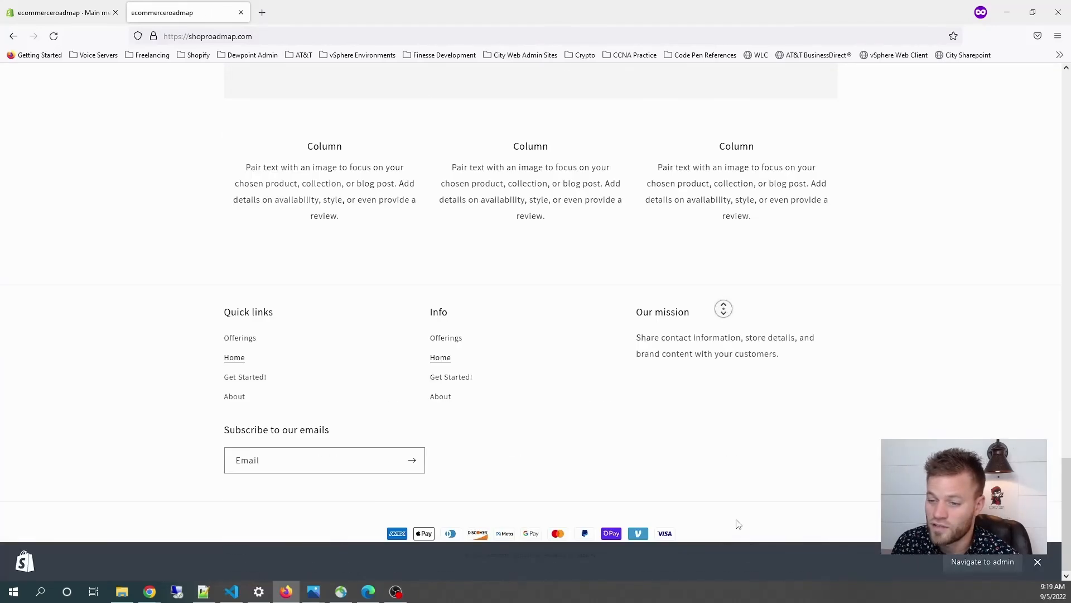
left_click(250, 379)
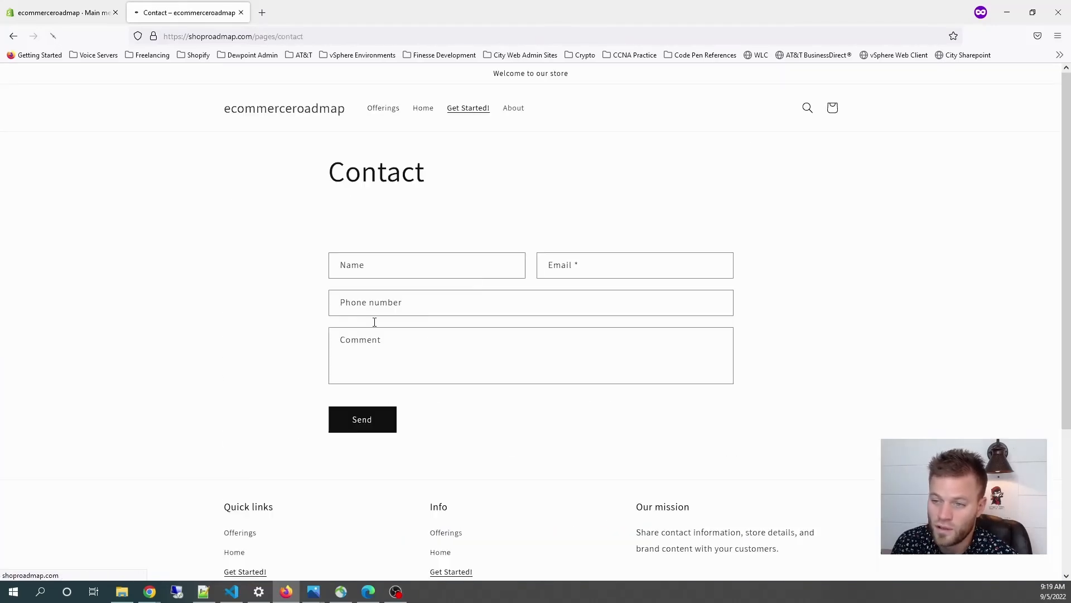
middle_click(888, 222)
scroll(887, 223, "down", 3)
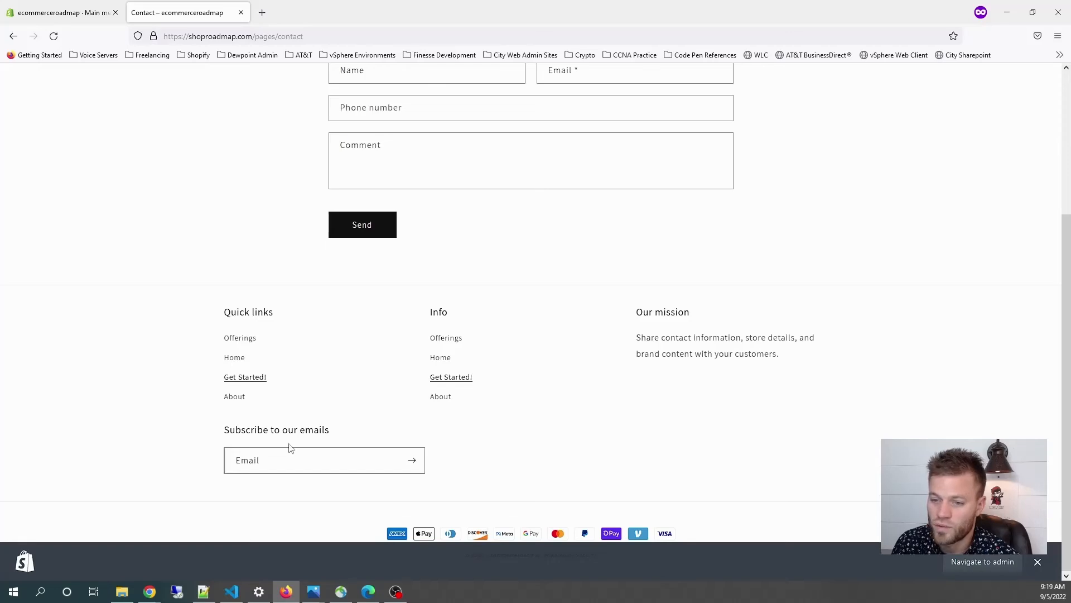
left_click(235, 396)
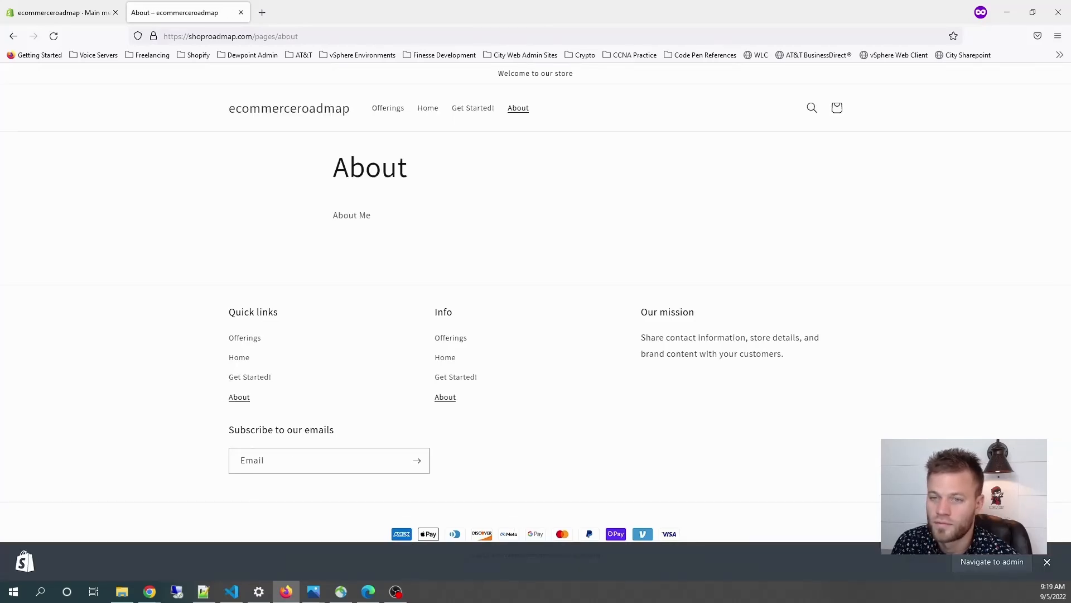
Review the refund, privacy, terms of service, shipping and contact information sections in the store's Policies settings, and close the settings.
left_click(111, 5)
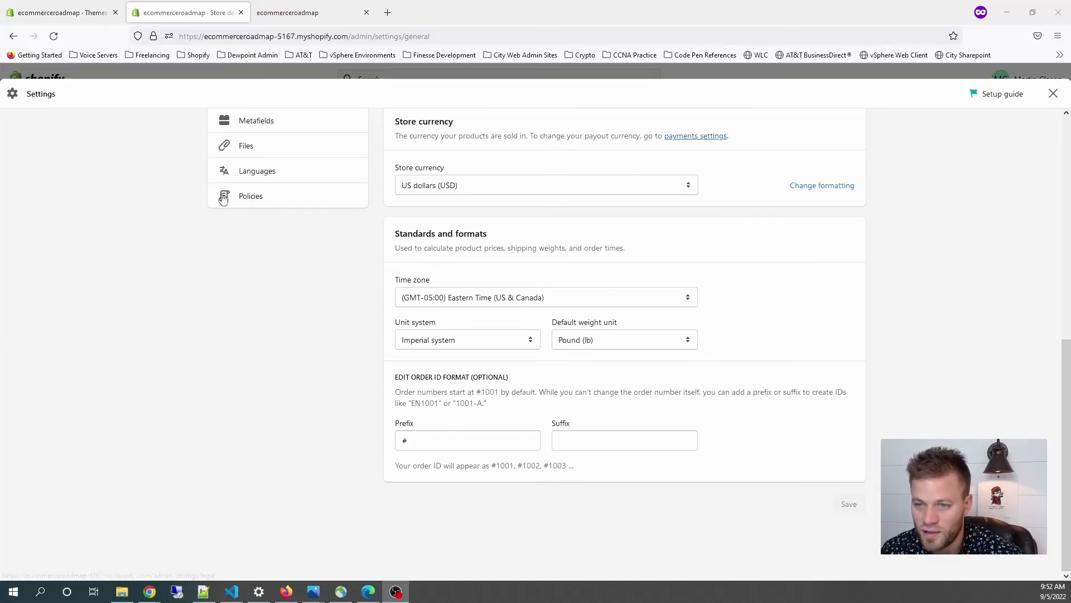
left_click(244, 198)
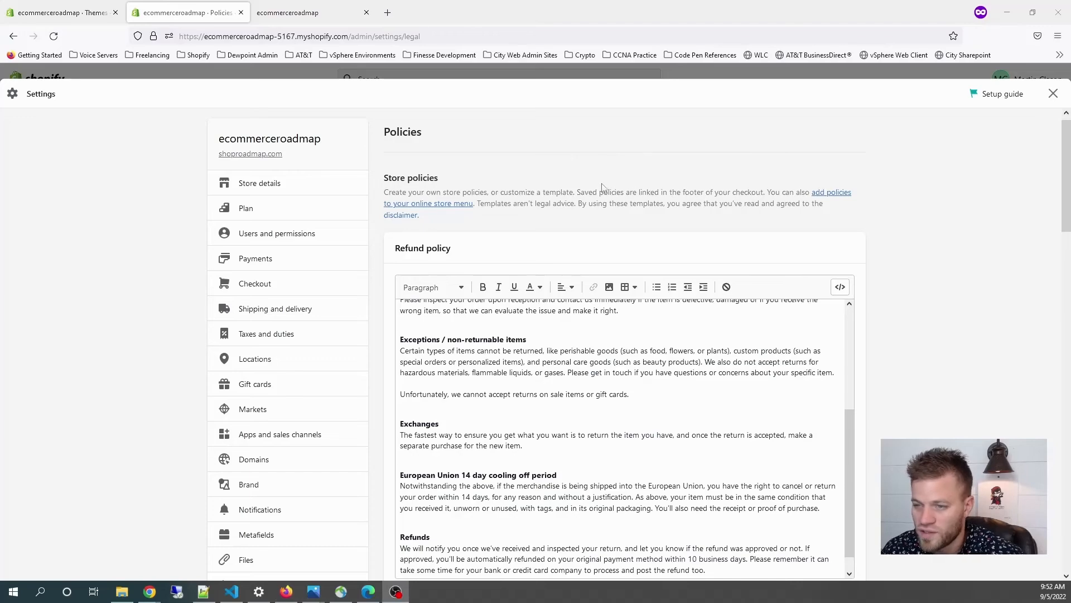
scroll(965, 235, "down", 10)
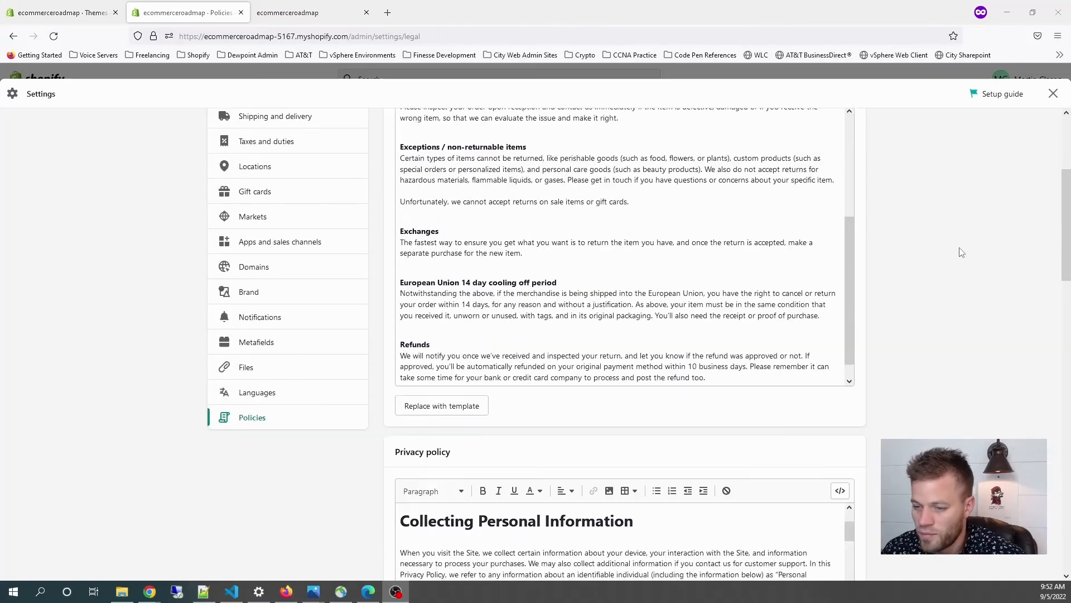
scroll(962, 253, "down", 7)
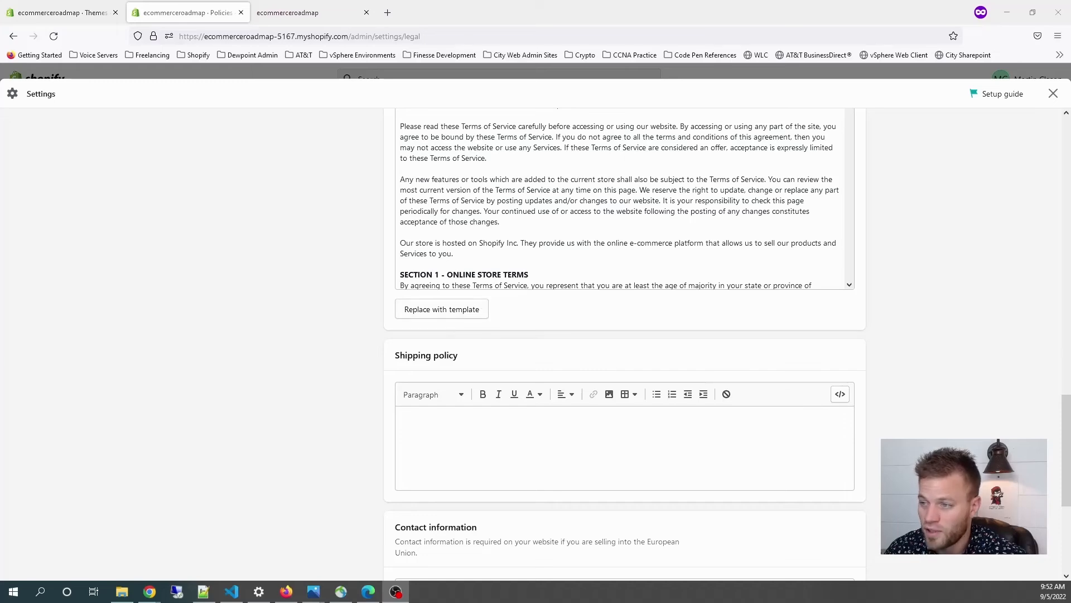
scroll(1011, 418, "up", 1)
scroll(998, 419, "up", 2)
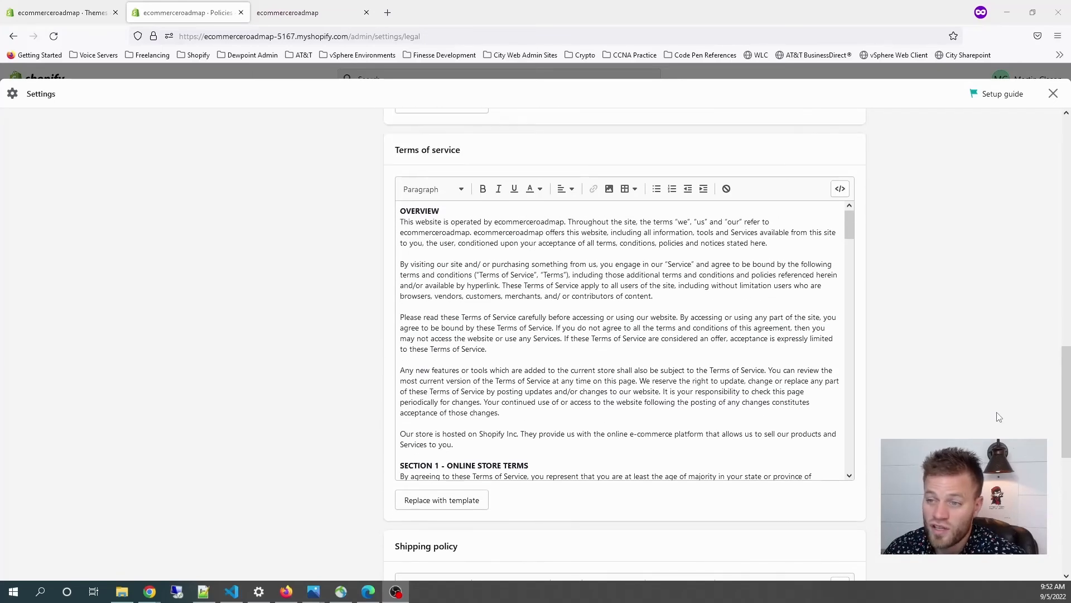
scroll(999, 417, "up", 5)
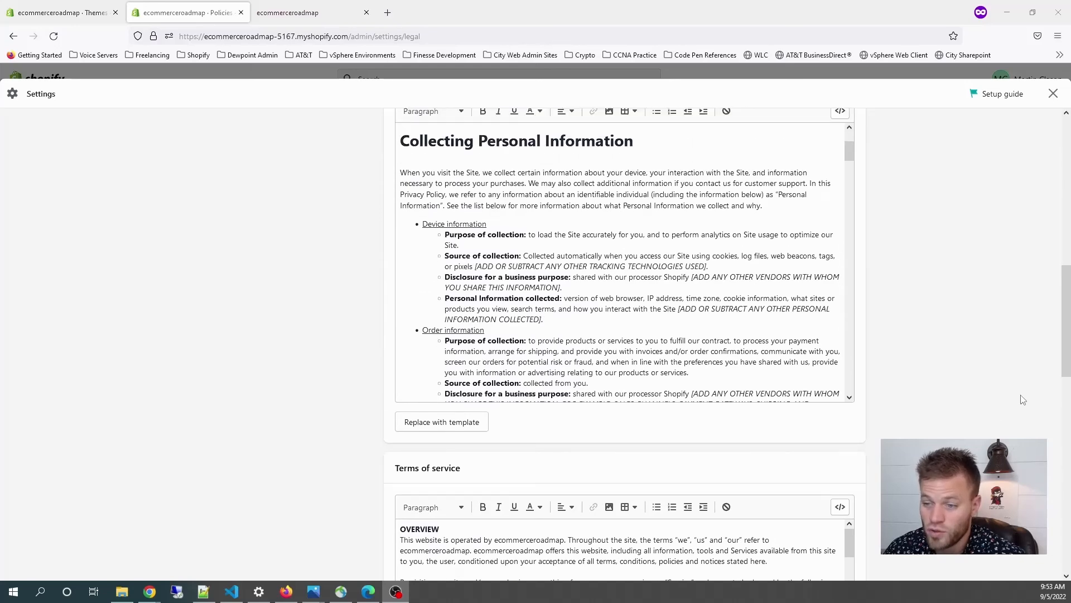
scroll(1023, 399, "up", 6)
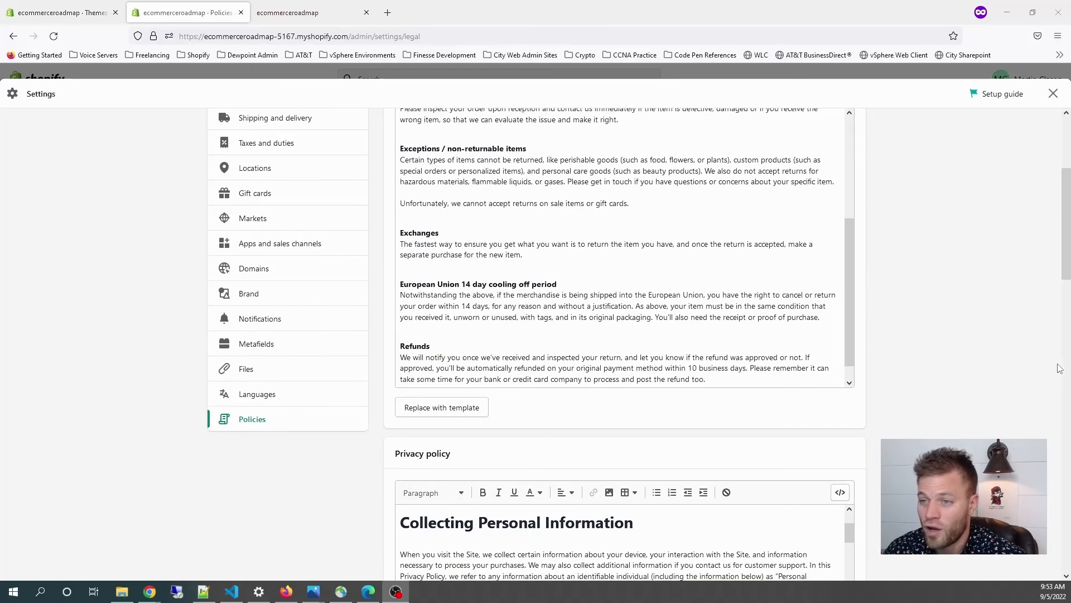
scroll(1016, 377, "up", 3)
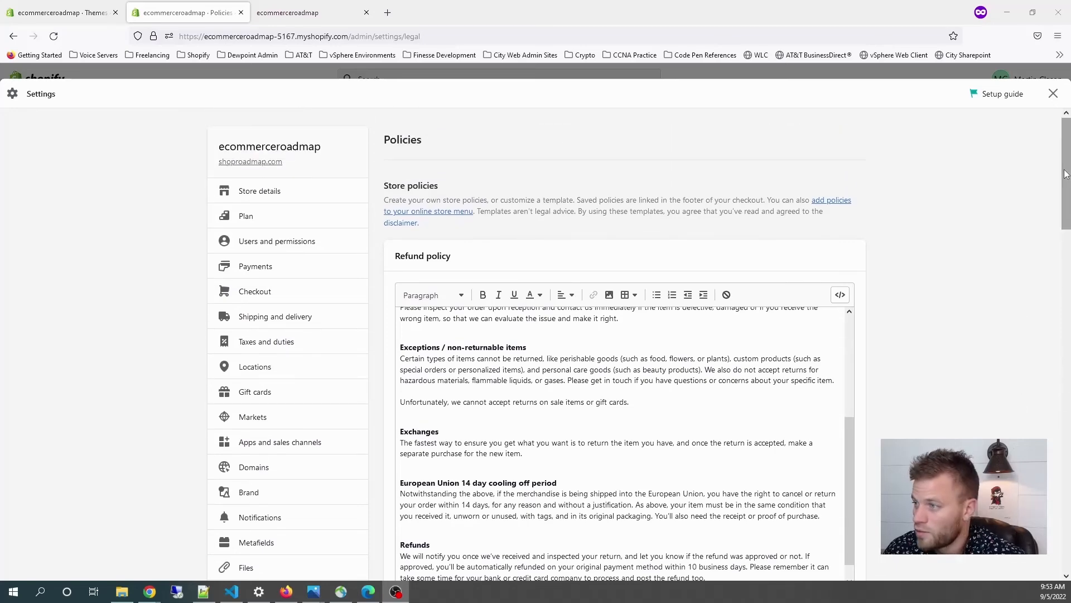
left_click_drag(1065, 166, 1057, 289)
left_click_drag(1065, 308, 1069, 510)
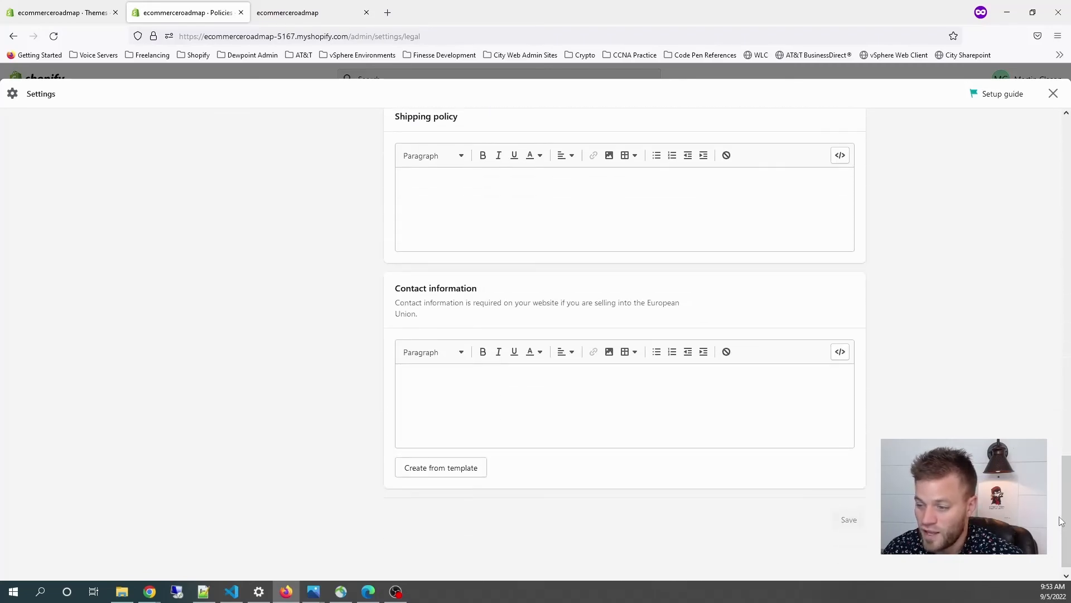
scroll(1005, 512, "down", 1)
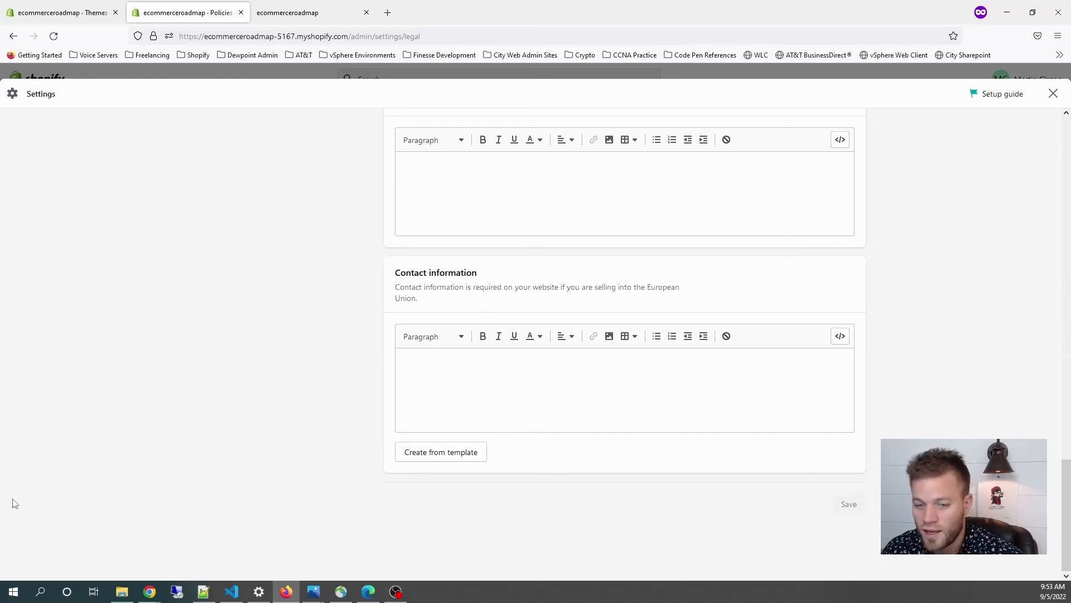
scroll(290, 330, "up", 10)
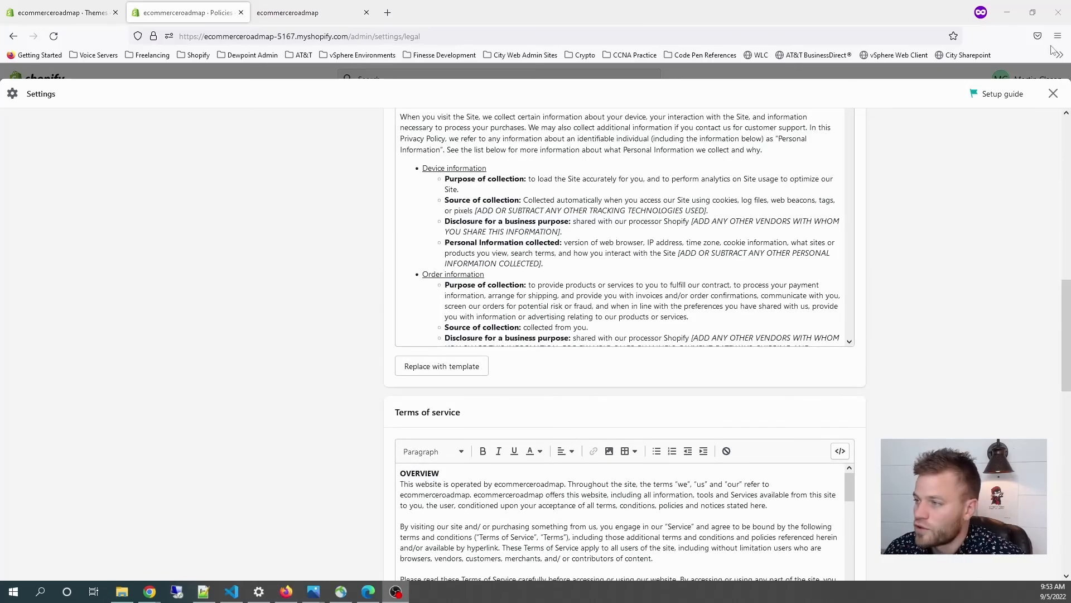
left_click(1053, 93)
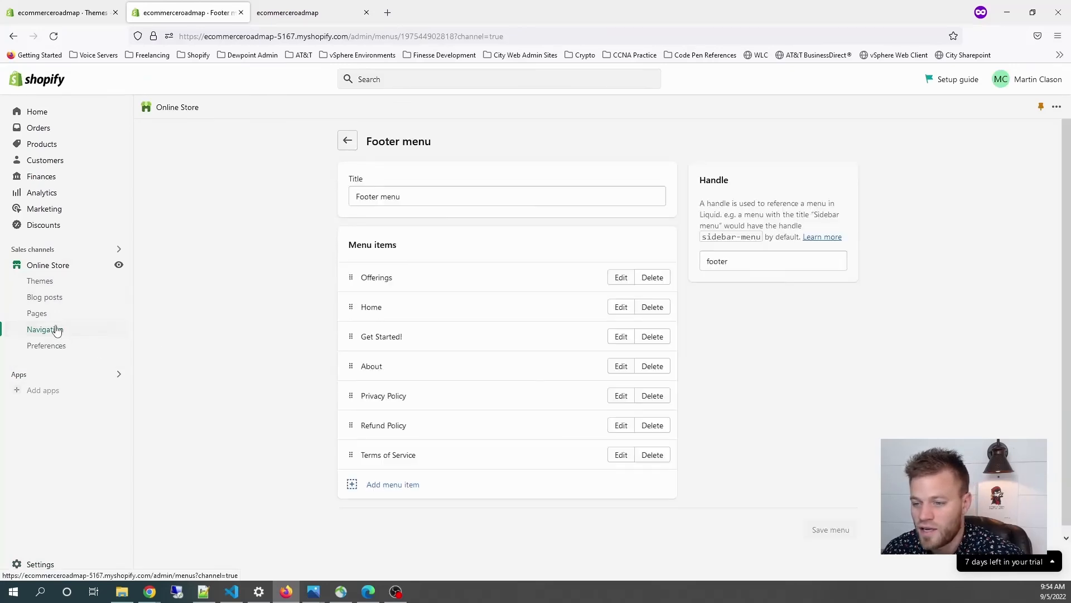
Delete the Footer menu's Privacy Policy item, re-add it as "Privacy Policy" linked to the store's Privacy Policy under Policies, and save the menu.
left_click(656, 396)
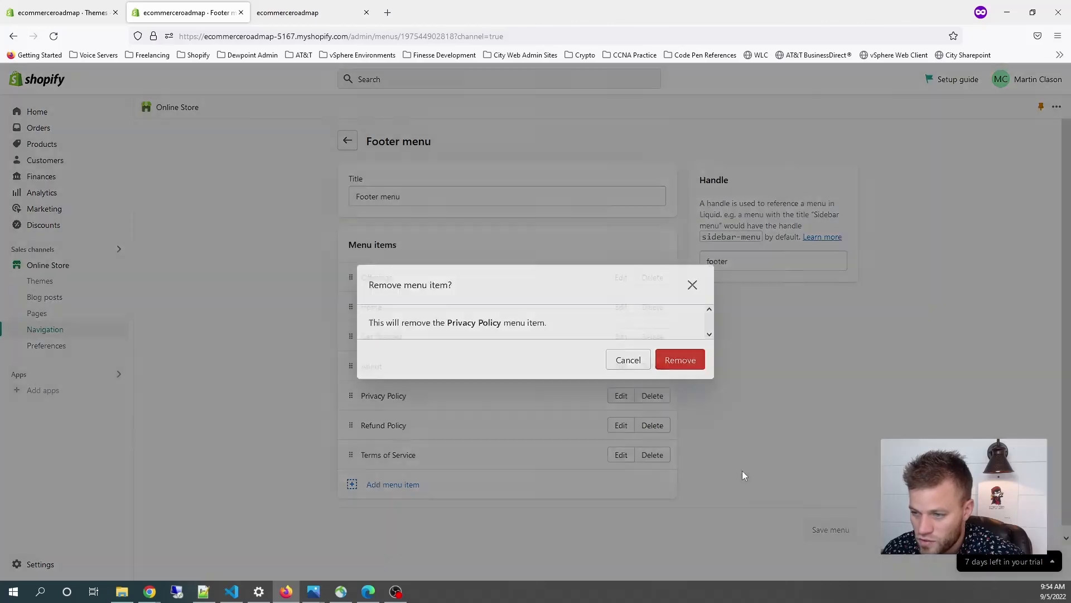
left_click(676, 358)
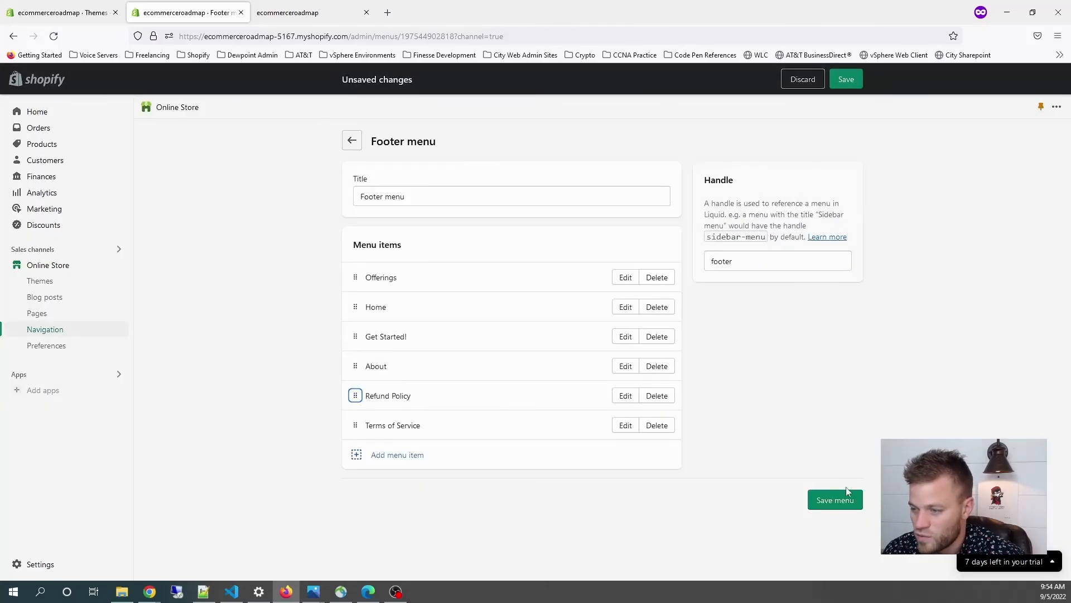
left_click(393, 455)
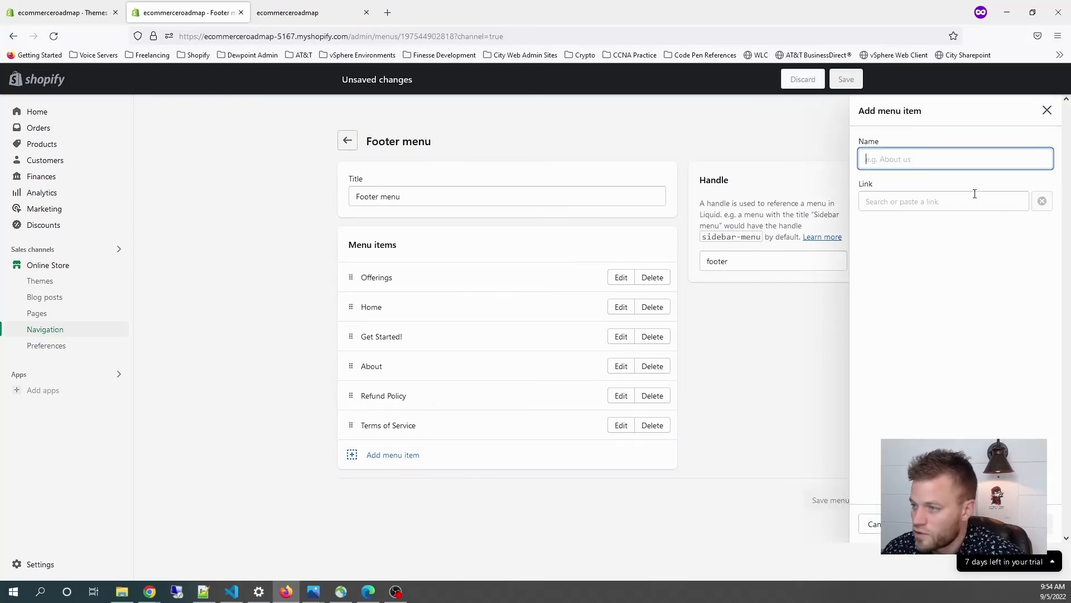
type("Privac")
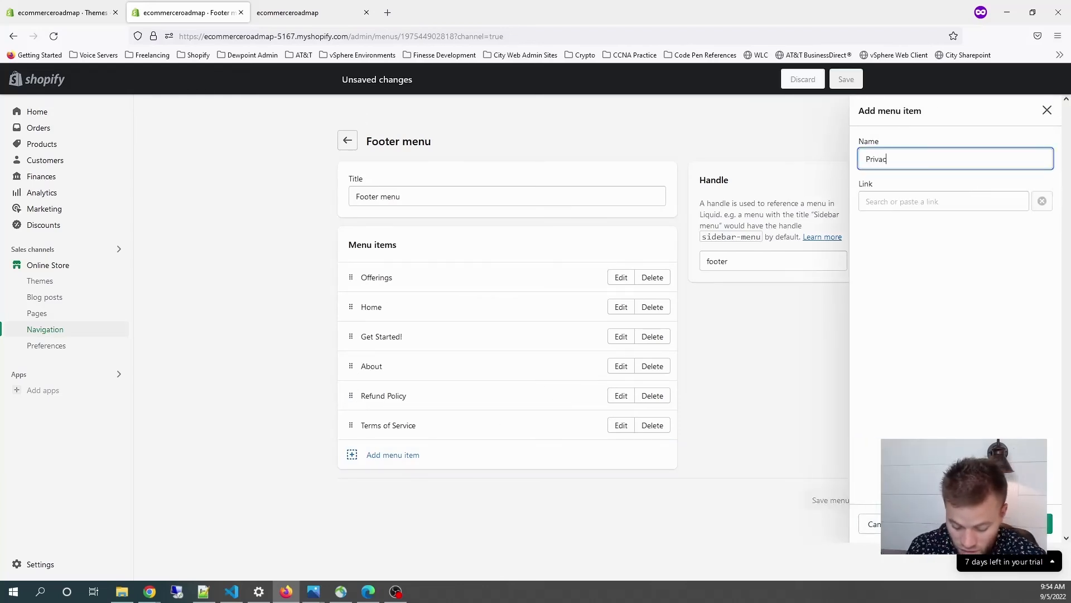
type("y Policy")
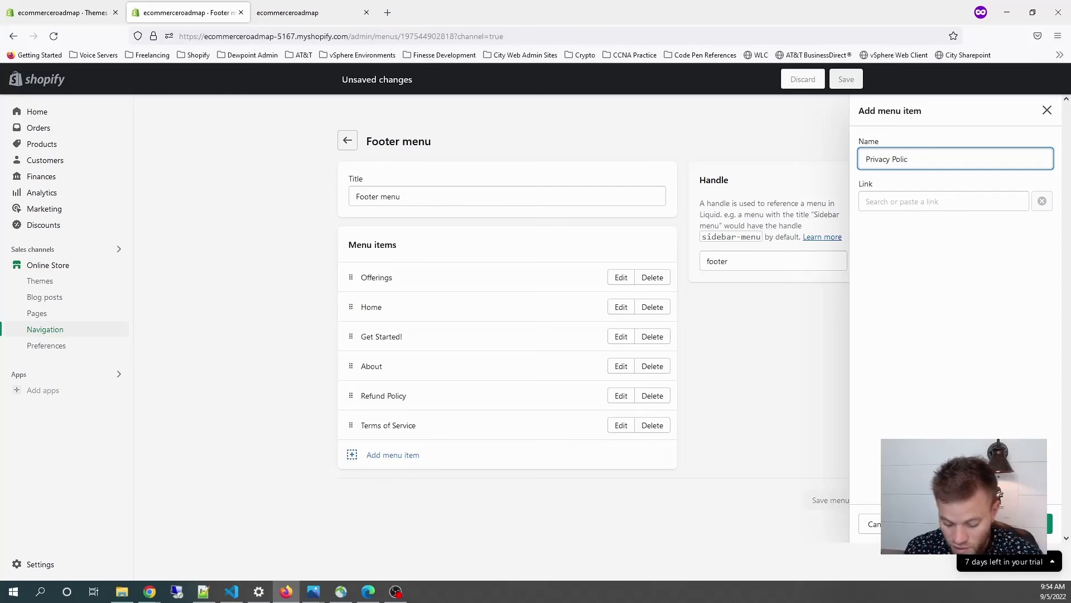
left_click(974, 202)
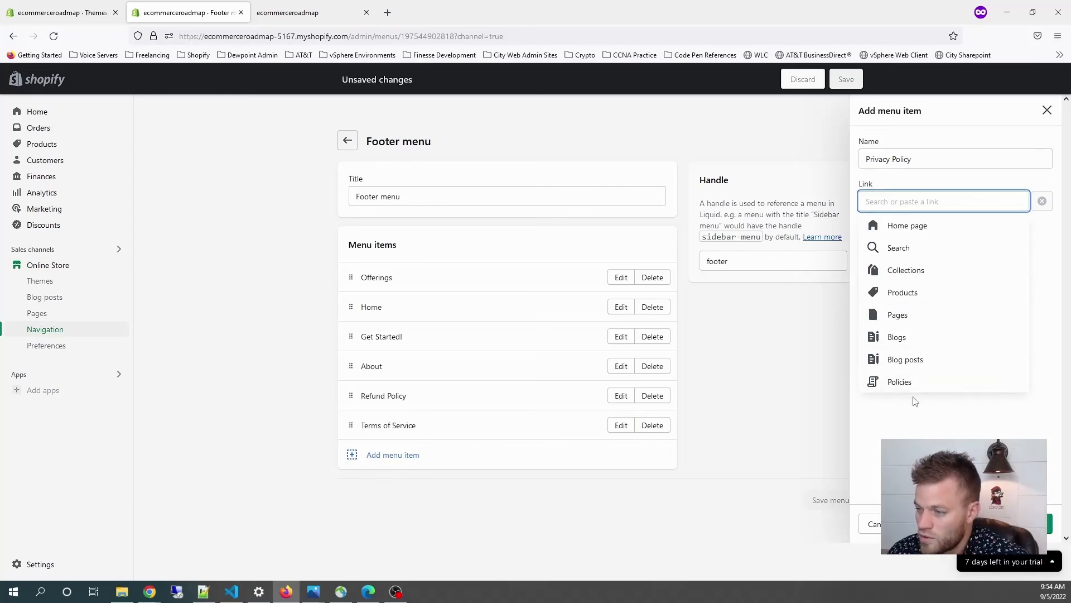
left_click(906, 382)
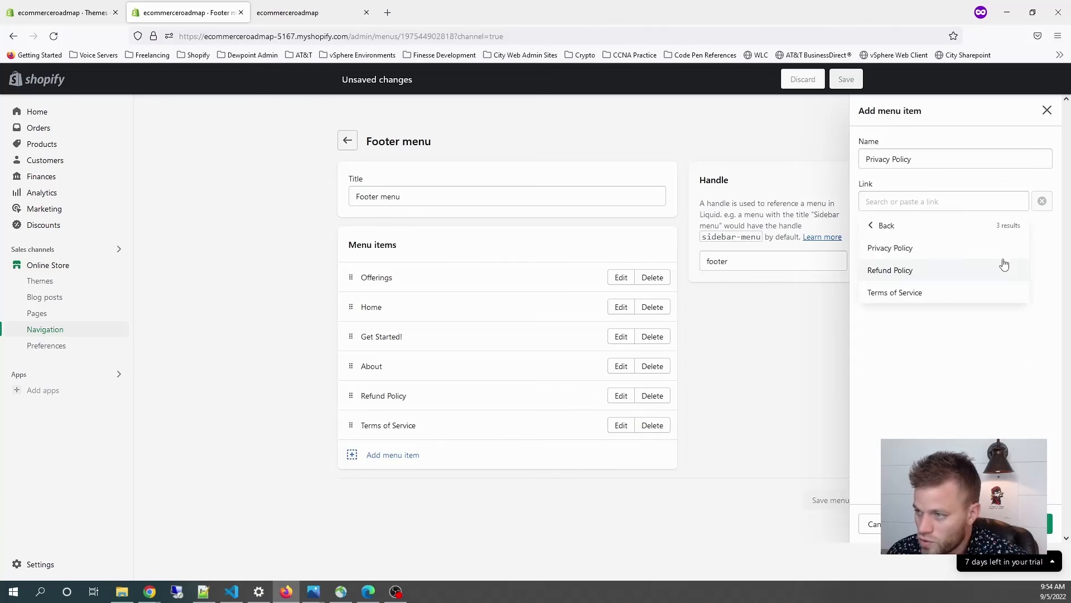
left_click(904, 248)
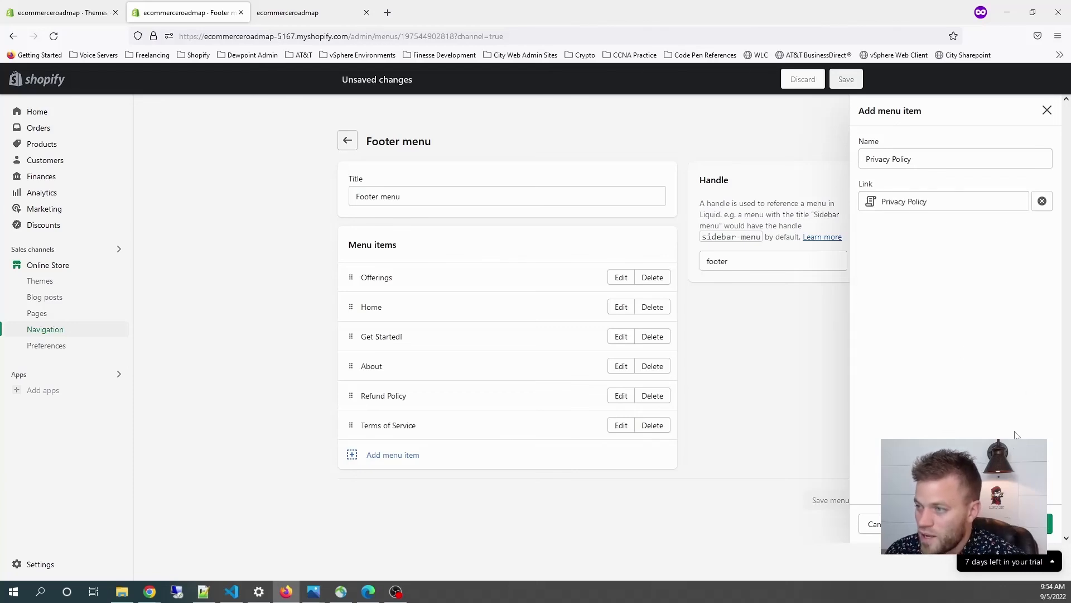
left_click(1048, 526)
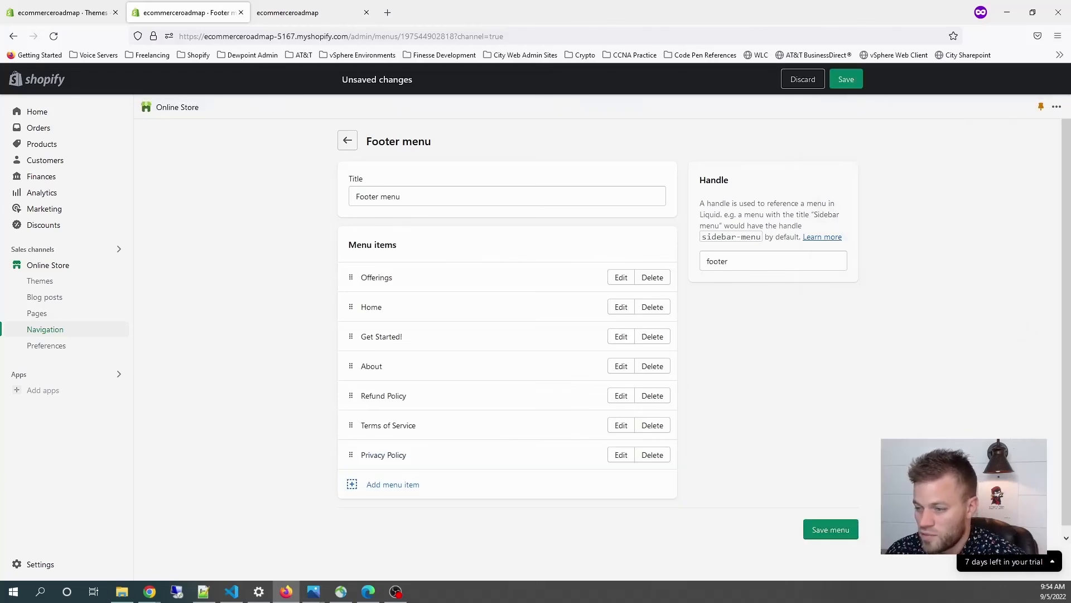
left_click(833, 531)
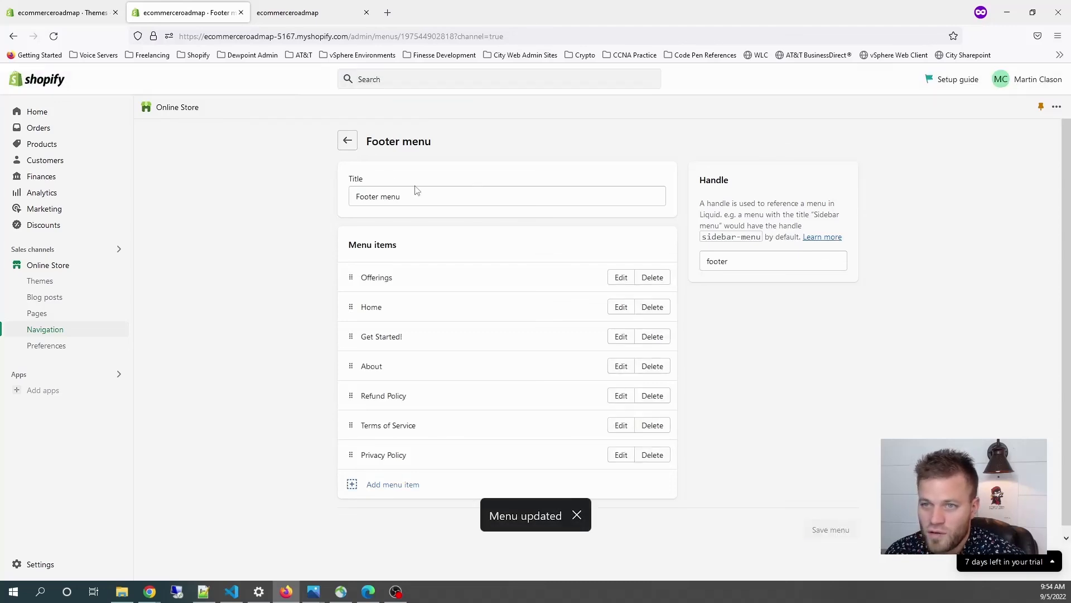
Reload the live storefront, check the order of the policy links in the footer's Quick links and Info columns, and return to the Footer menu editor.
left_click(294, 11)
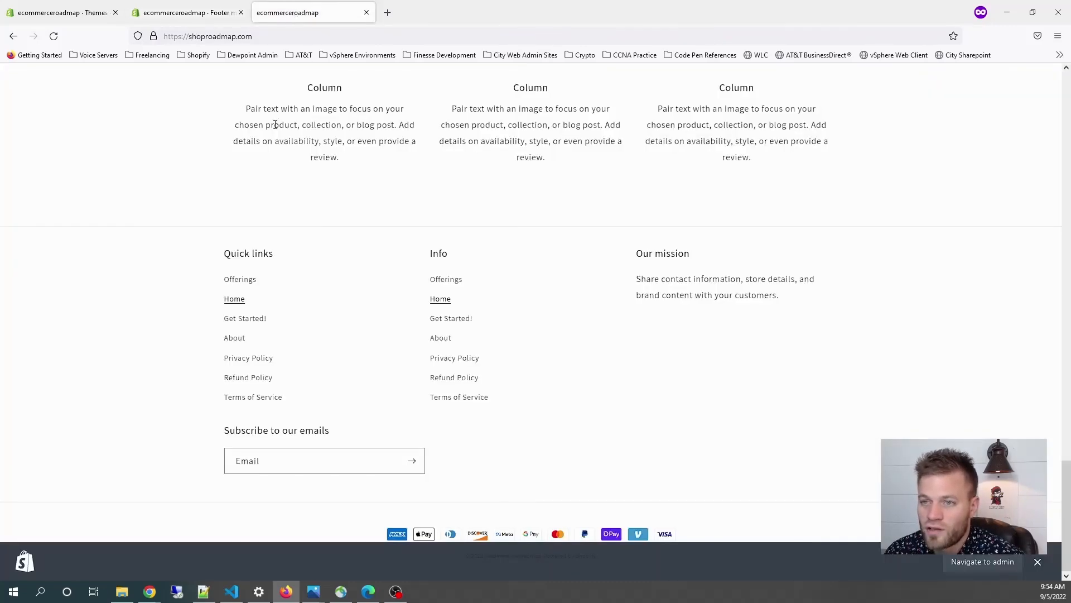
left_click(53, 36)
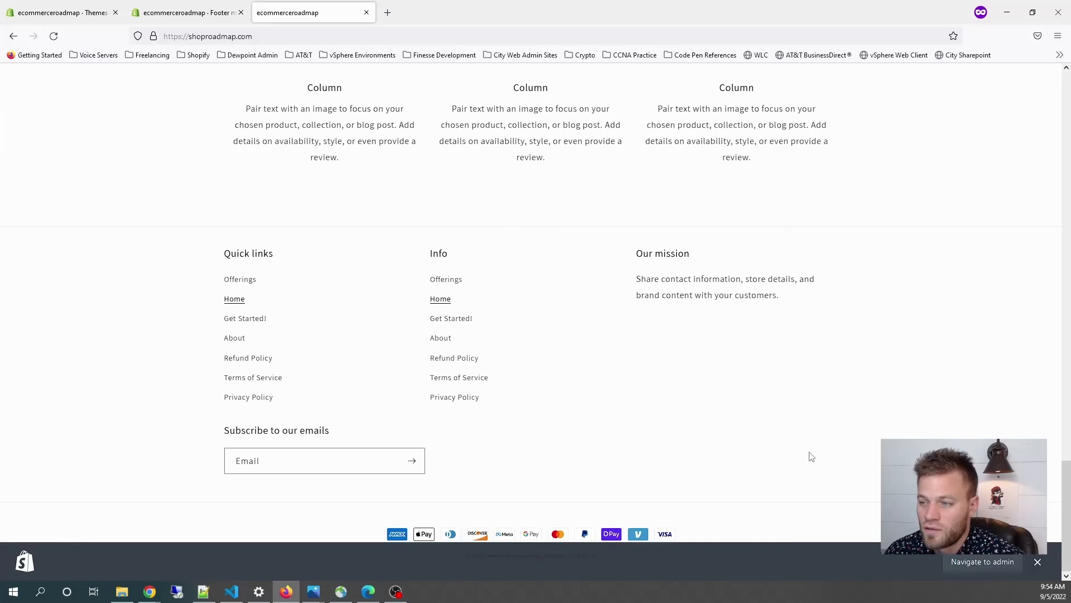
scroll(956, 438, "up", 2)
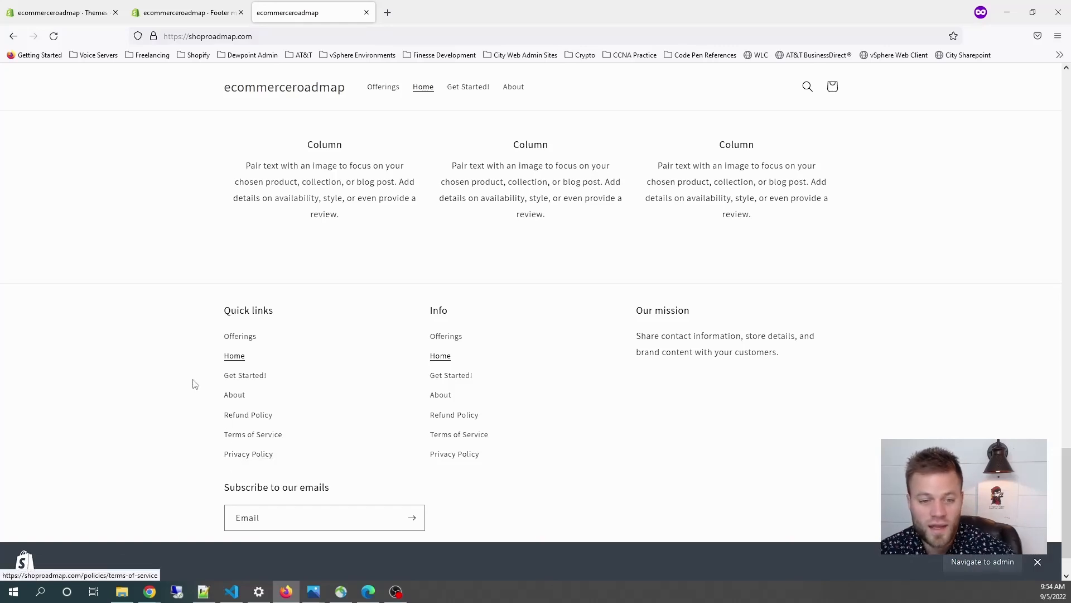
left_click(215, 9)
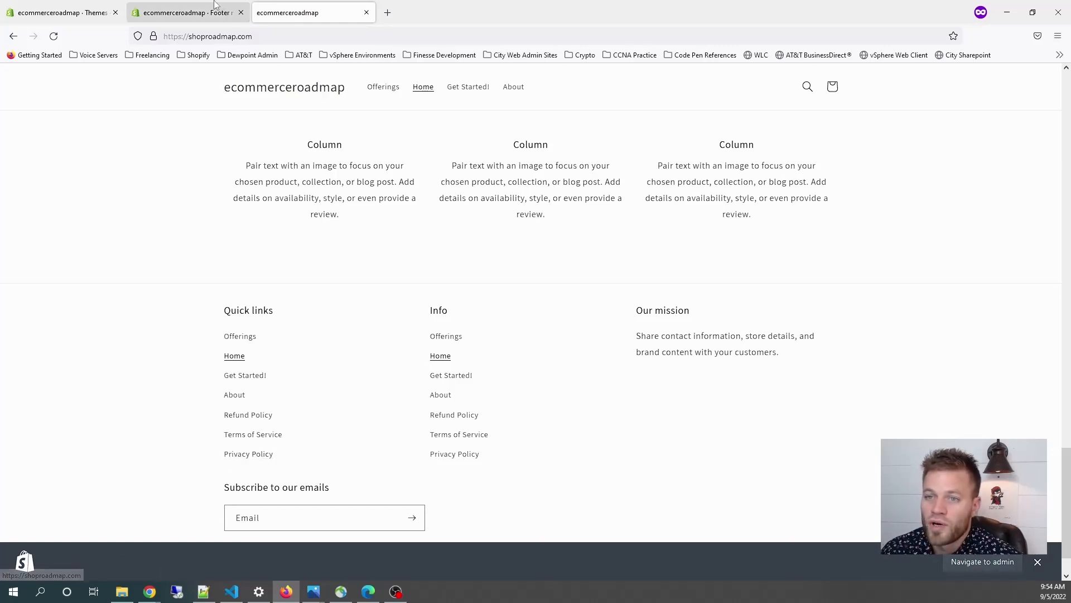